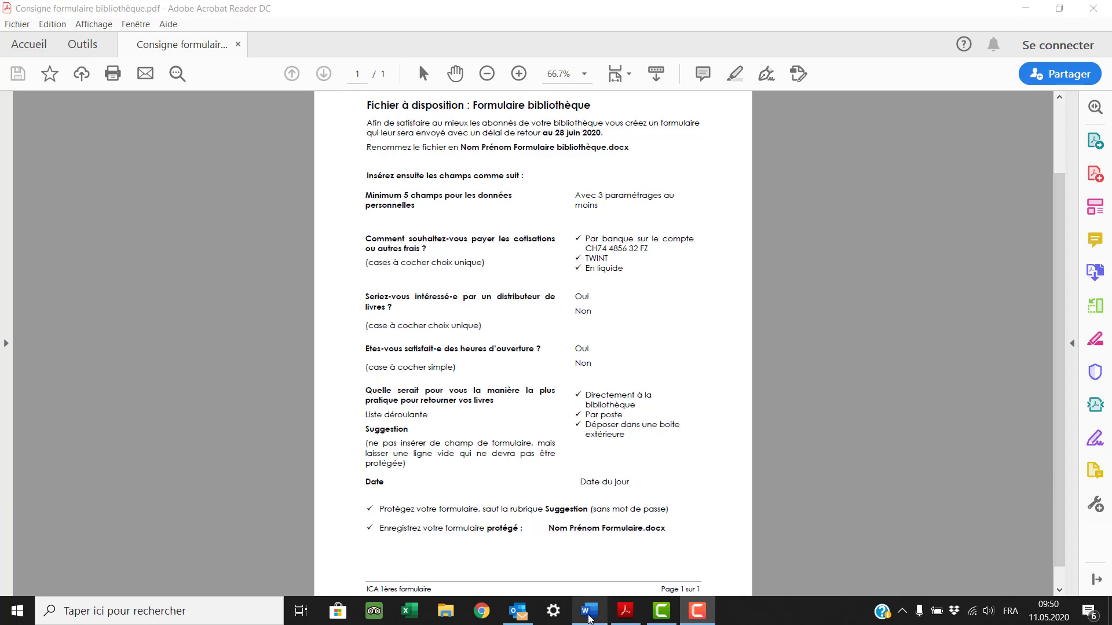
- Switch from the instruction PDF to the Word questionnaire 'Nom Prénom formulaire base.docx'
{"action": "left_click", "coordinate": [590, 617]}
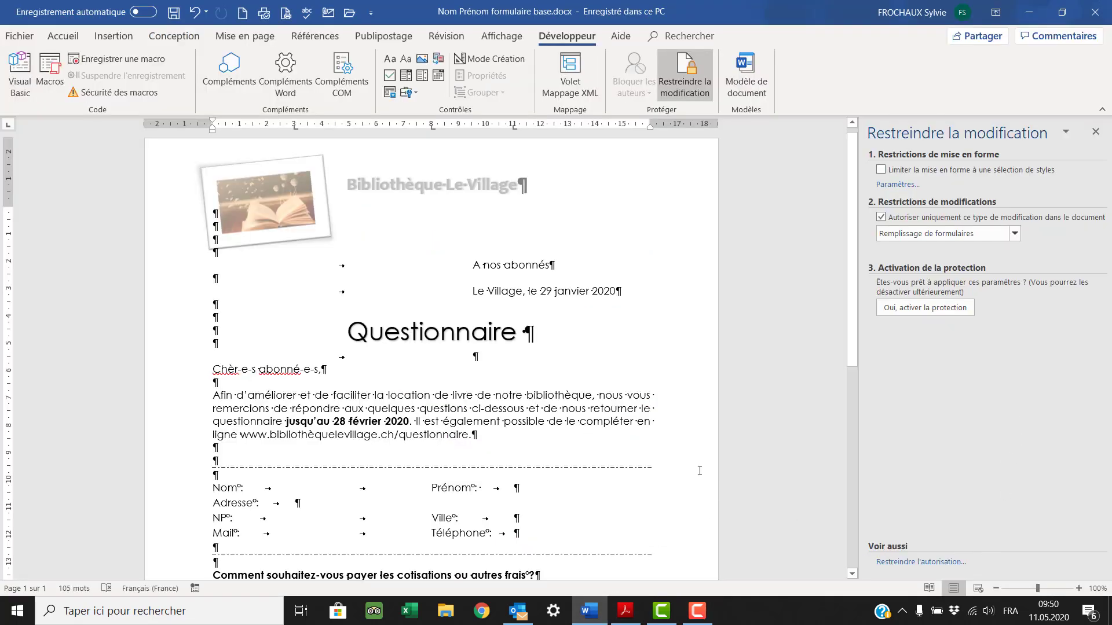
{"action": "left_click", "coordinate": [417, 331]}
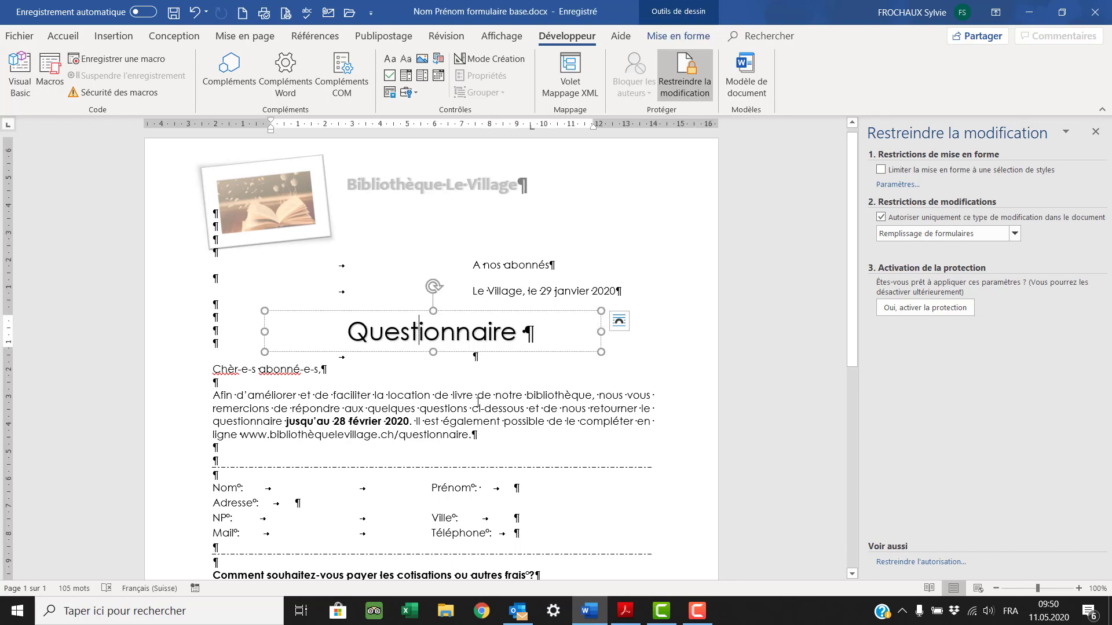
{"action": "left_click", "coordinate": [478, 399]}
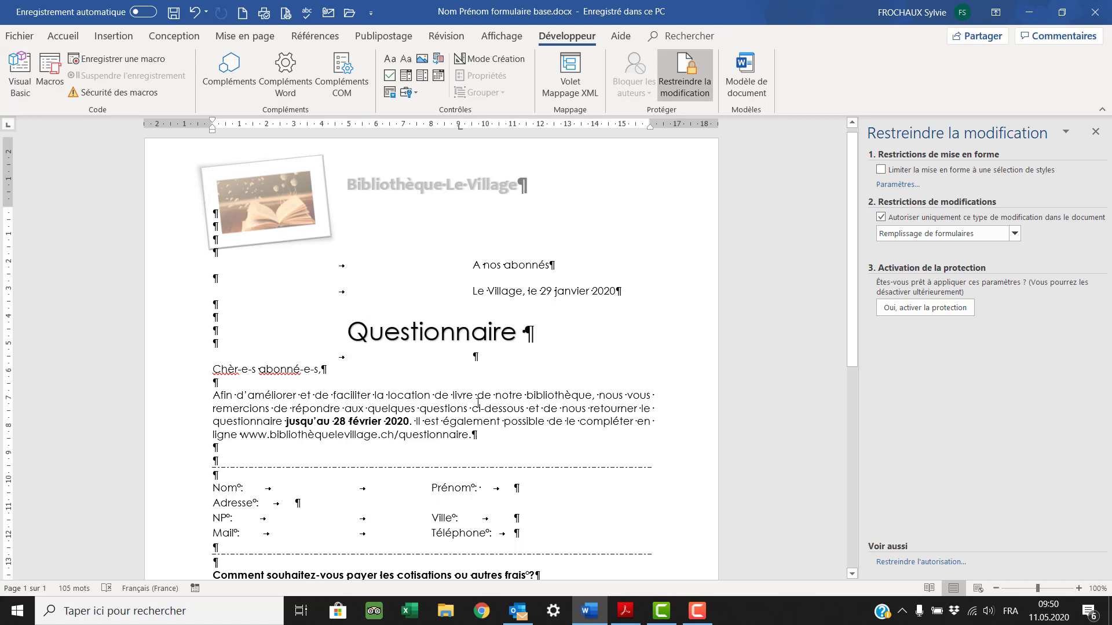
{"action": "scroll", "coordinate": [478, 401], "scroll_direction": "down", "scroll_amount": 1}
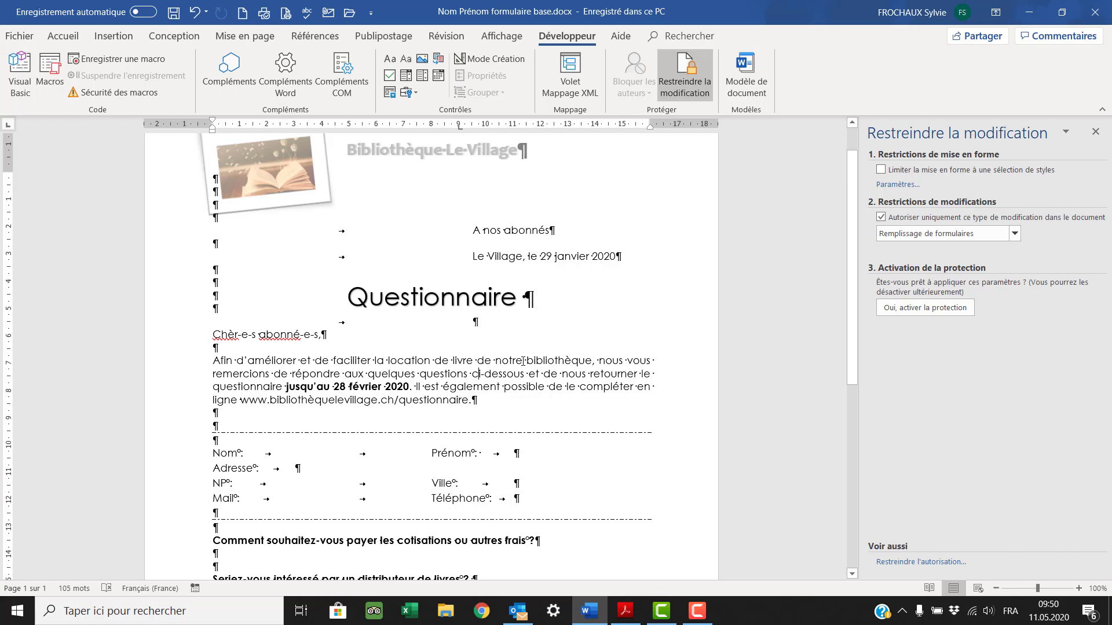
{"action": "scroll", "coordinate": [523, 360], "scroll_direction": "down", "scroll_amount": 10}
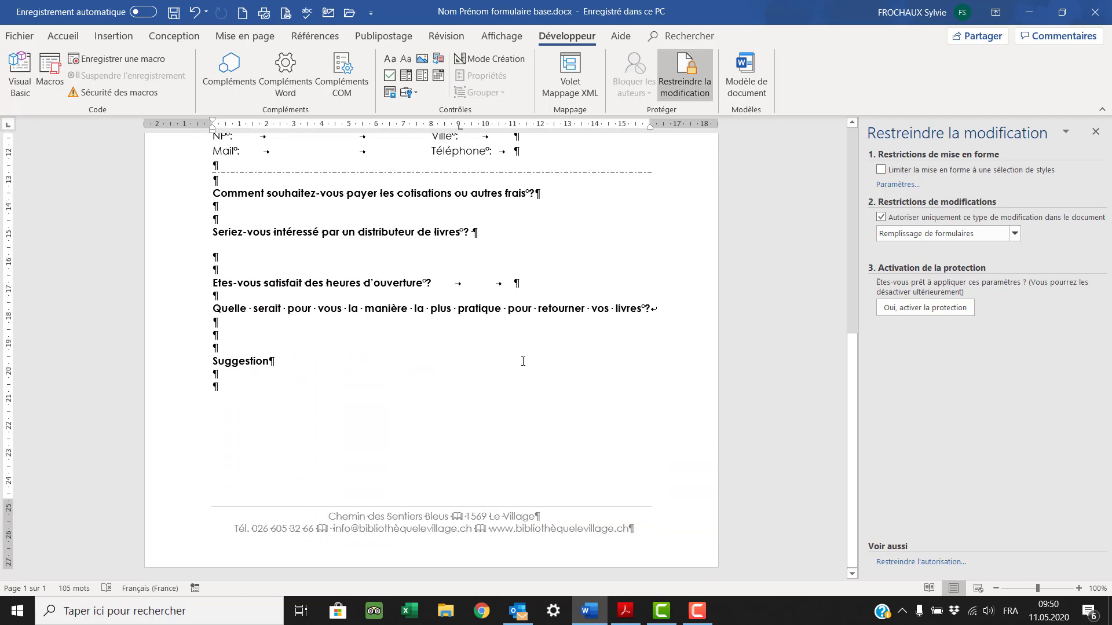
{"action": "scroll", "coordinate": [523, 361], "scroll_direction": "up", "scroll_amount": 10}
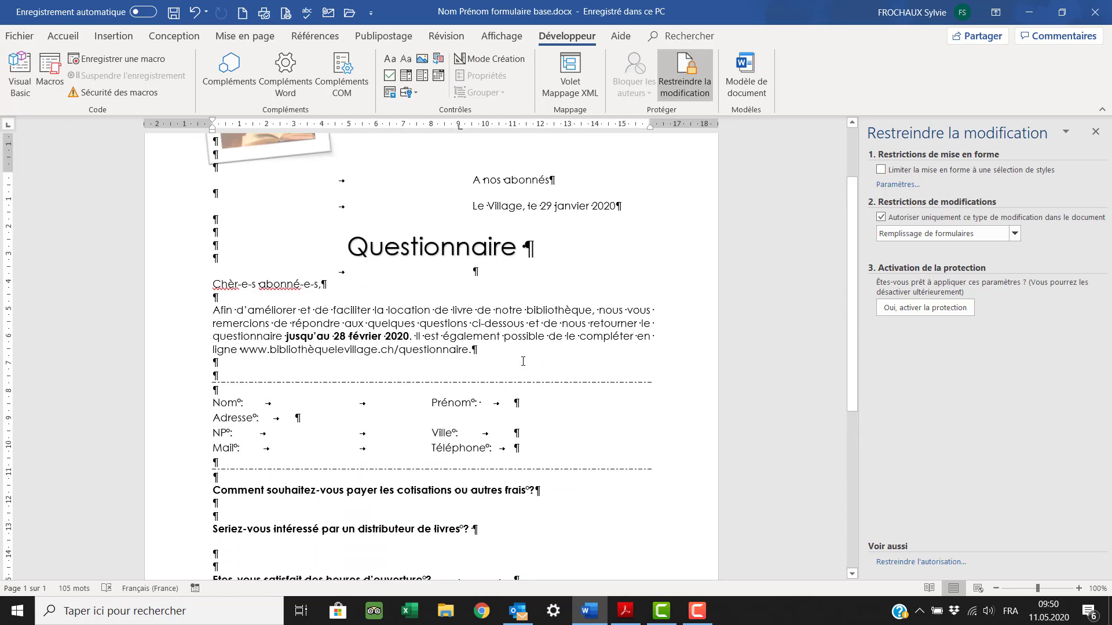
{"action": "scroll", "coordinate": [518, 360], "scroll_direction": "down", "scroll_amount": 4}
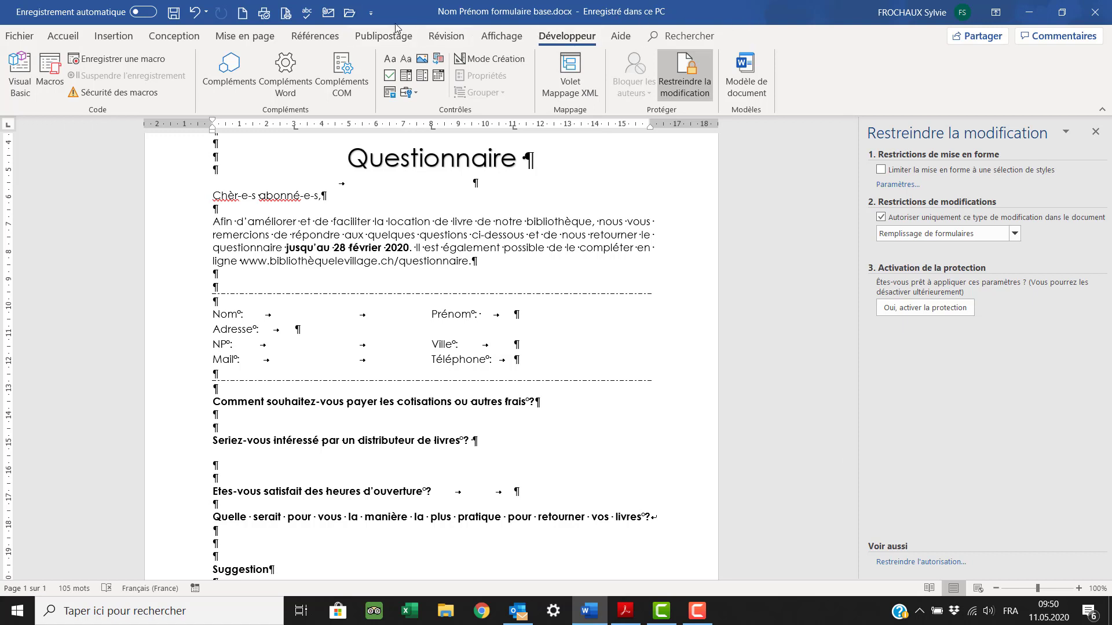
{"action": "left_click", "coordinate": [370, 13]}
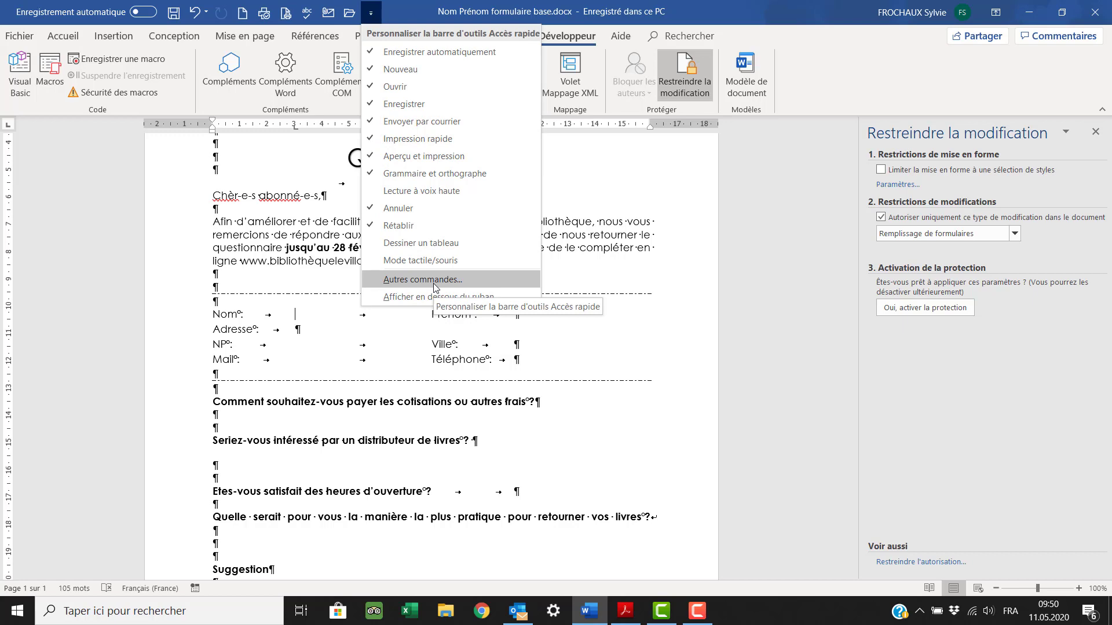
{"action": "left_click", "coordinate": [434, 282]}
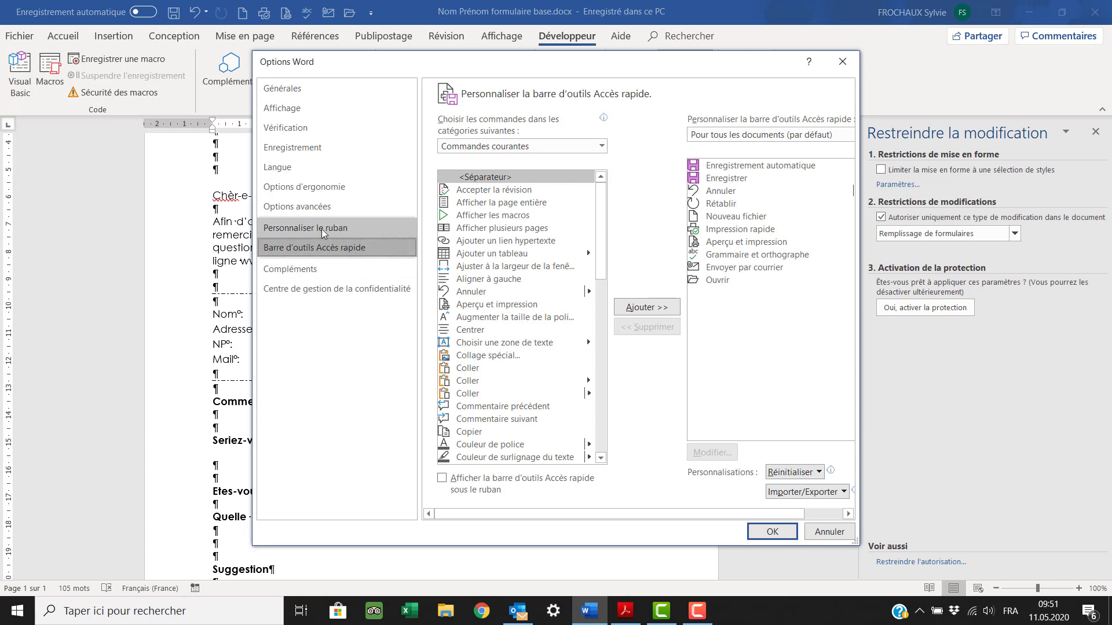
{"action": "left_click", "coordinate": [321, 228]}
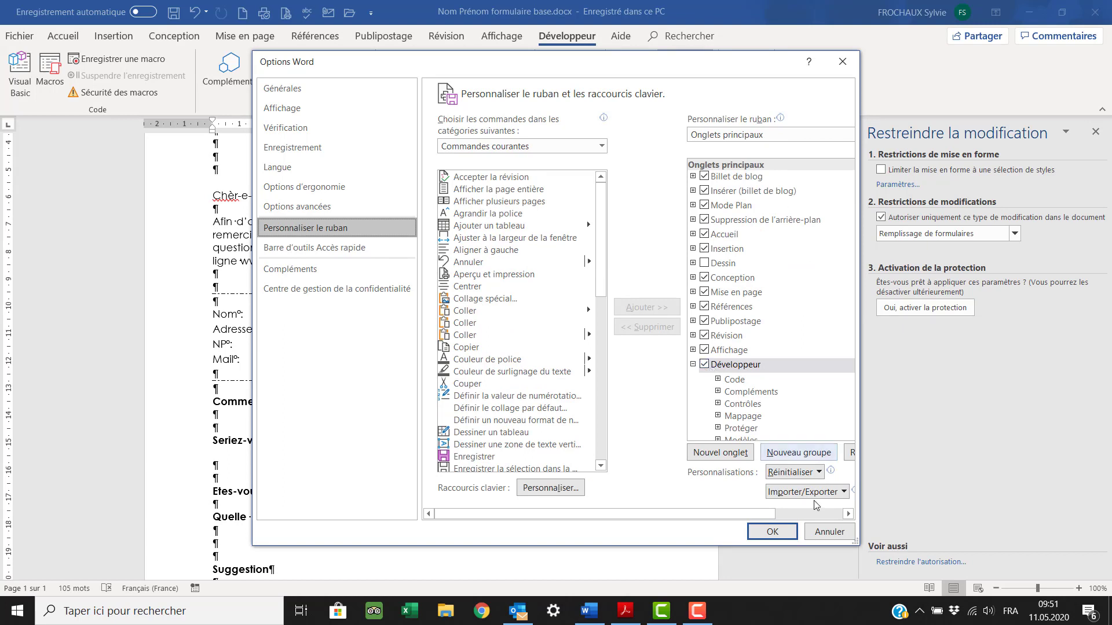
{"action": "left_click", "coordinate": [772, 532]}
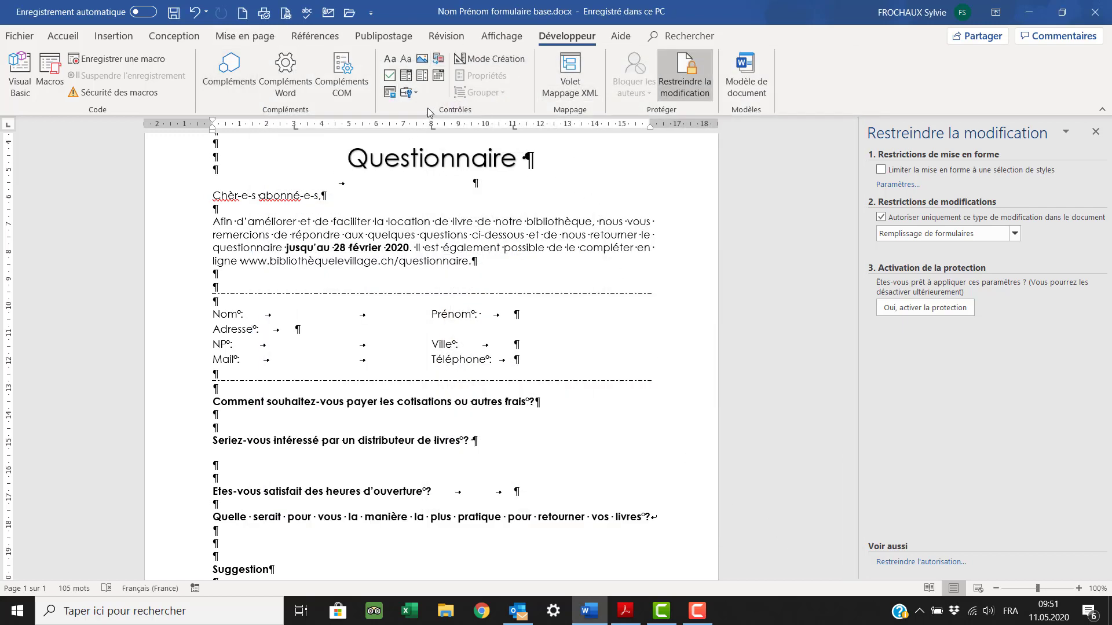
{"action": "left_click", "coordinate": [417, 93]}
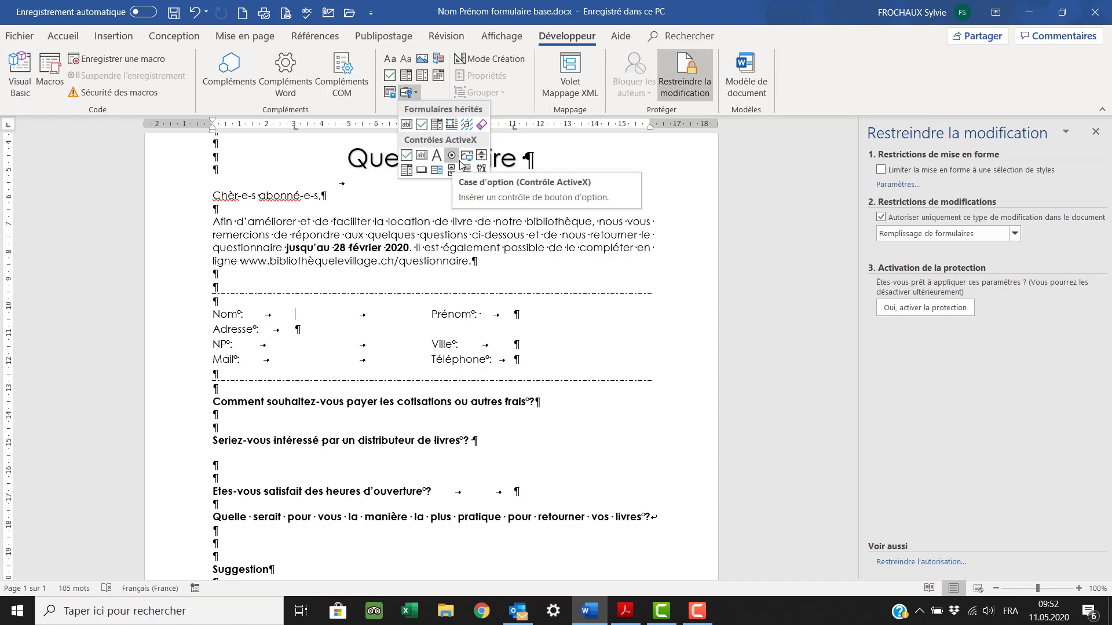
{"action": "left_click", "coordinate": [300, 317]}
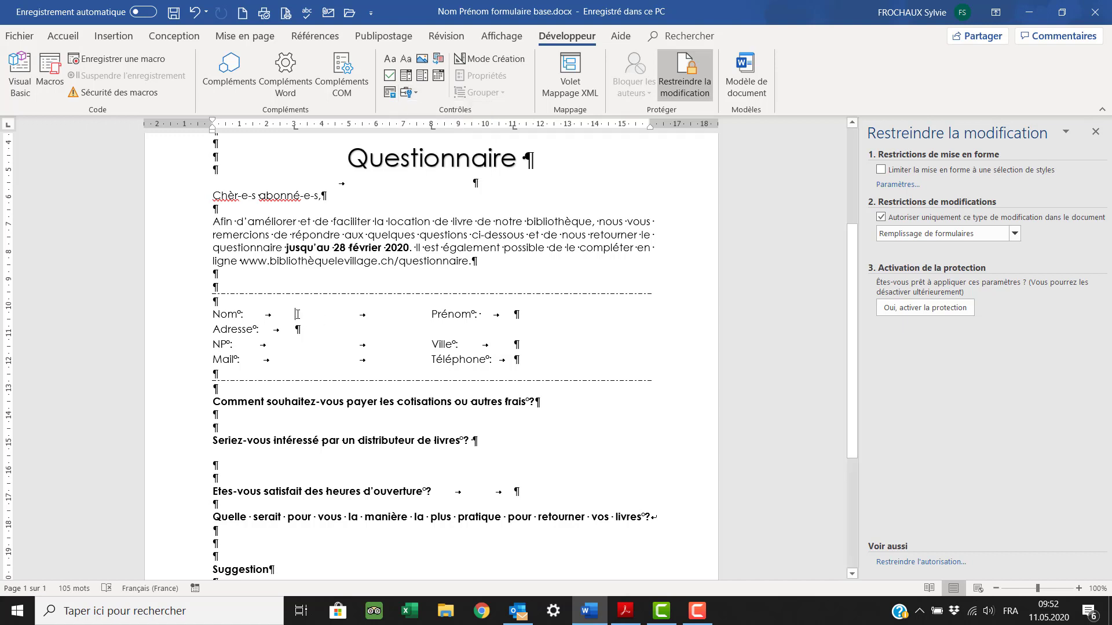
{"action": "scroll", "coordinate": [298, 314], "scroll_direction": "down", "scroll_amount": 1}
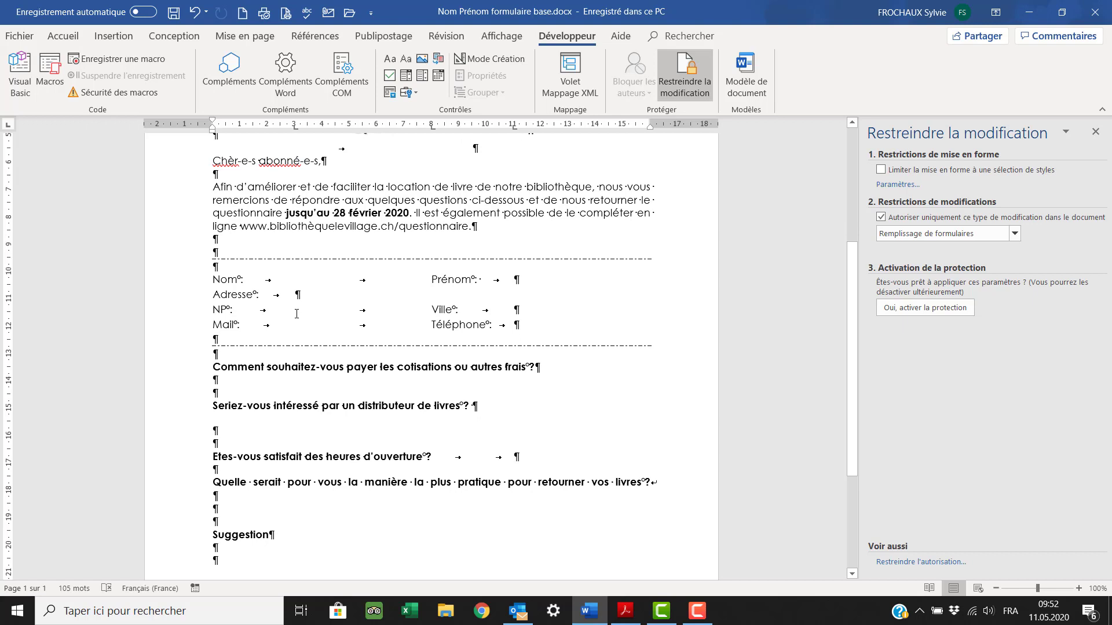
{"action": "scroll", "coordinate": [297, 313], "scroll_direction": "up", "scroll_amount": 1}
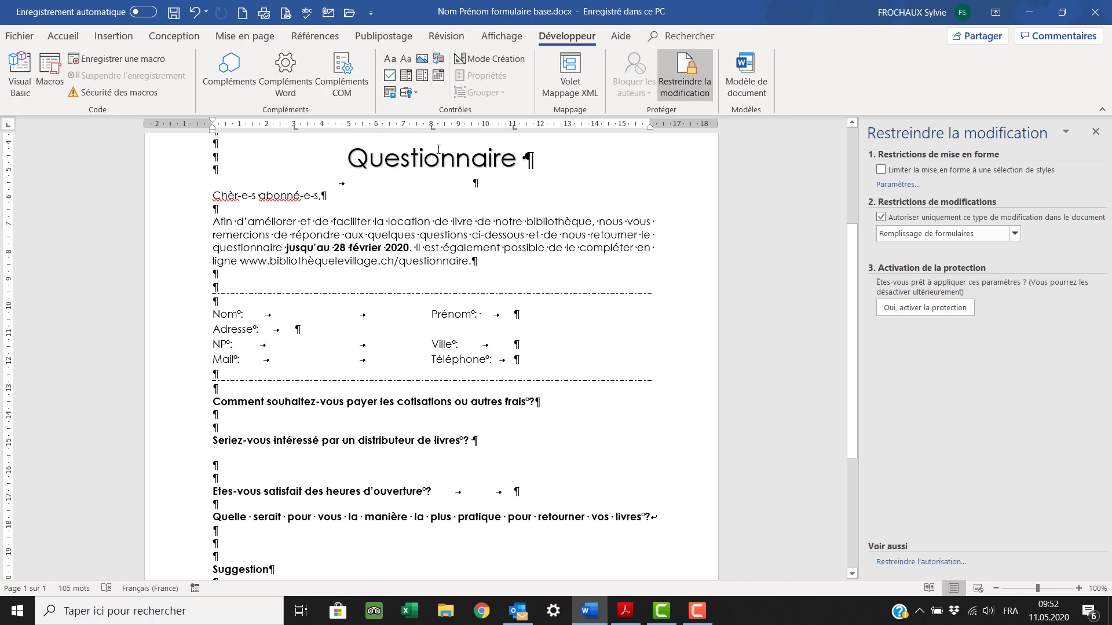
- Insert a Texte ordinaire form field after Nom formatted as Initiales majuscules
{"action": "left_click", "coordinate": [418, 92]}
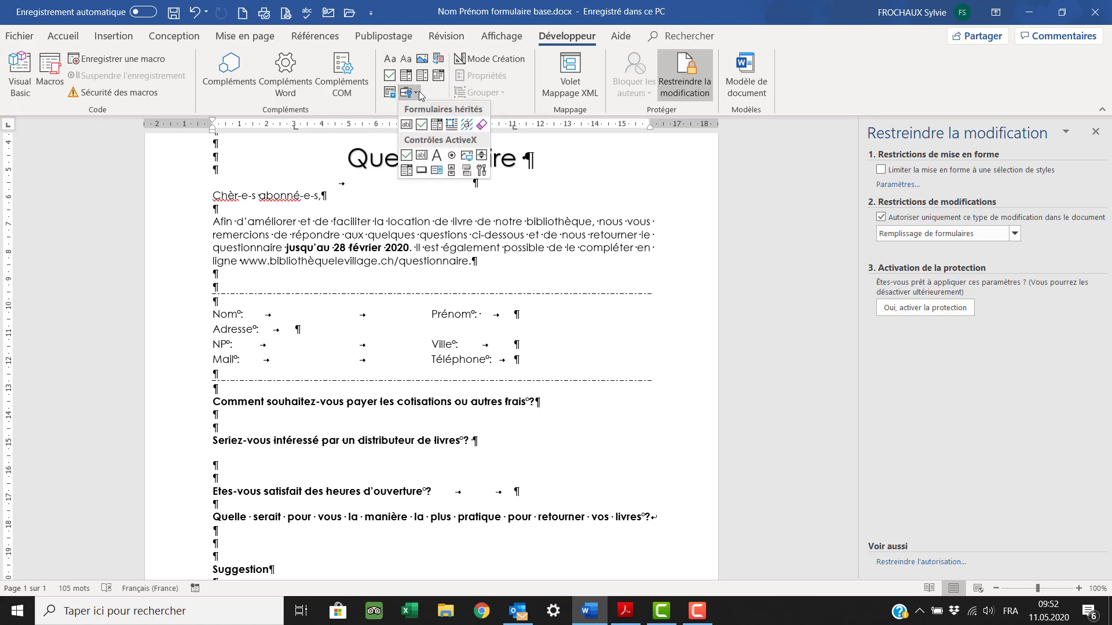
{"action": "left_click", "coordinate": [406, 125]}
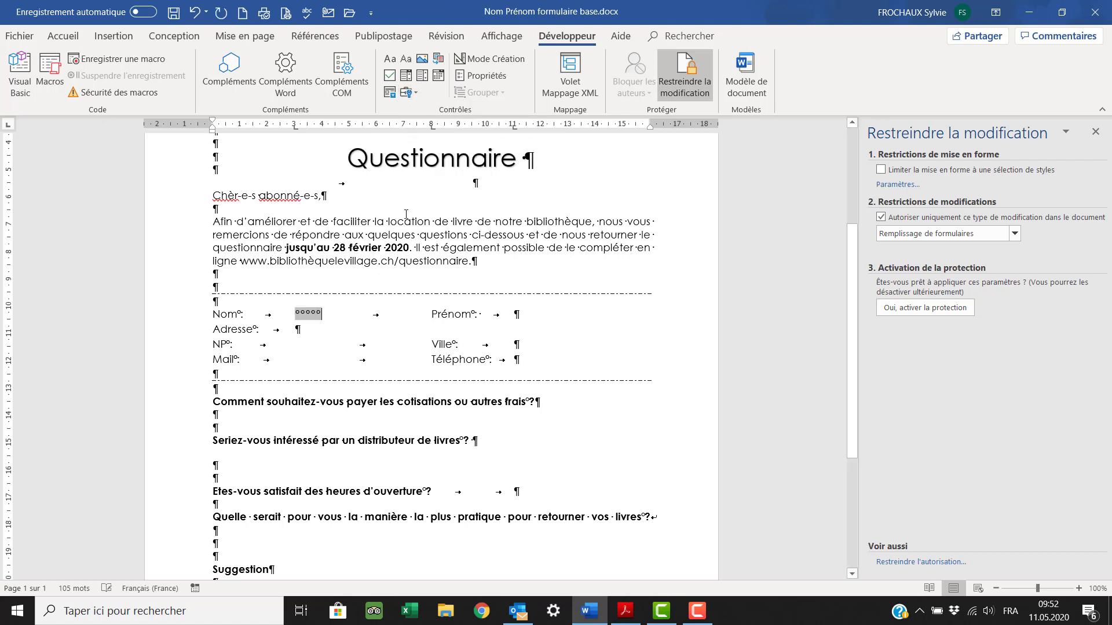
{"action": "double_click", "coordinate": [309, 315]}
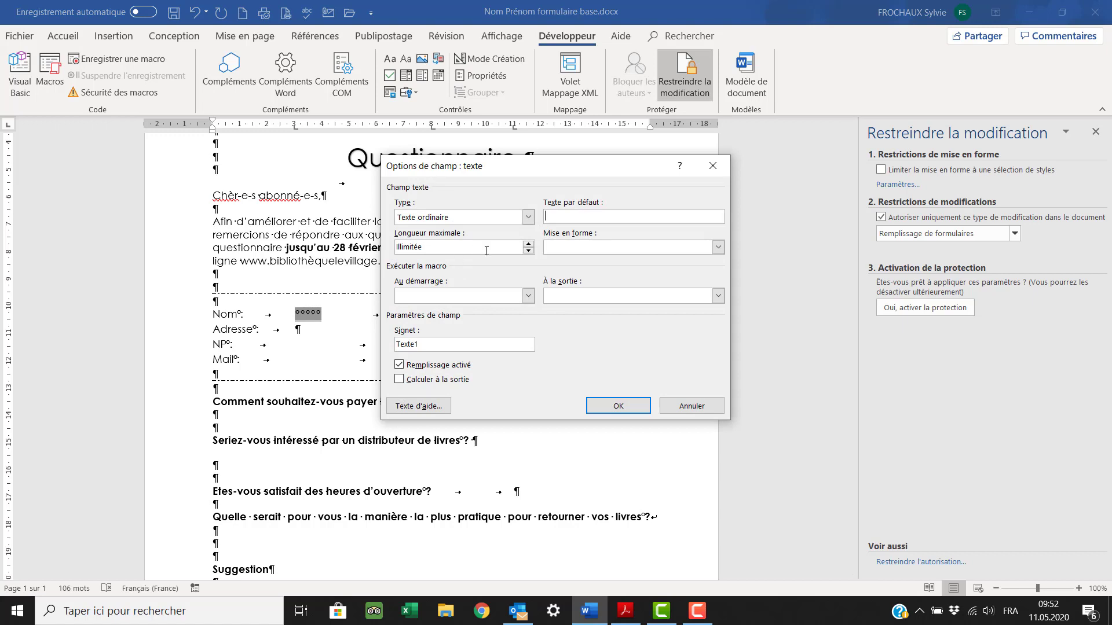
{"action": "left_click", "coordinate": [528, 218]}
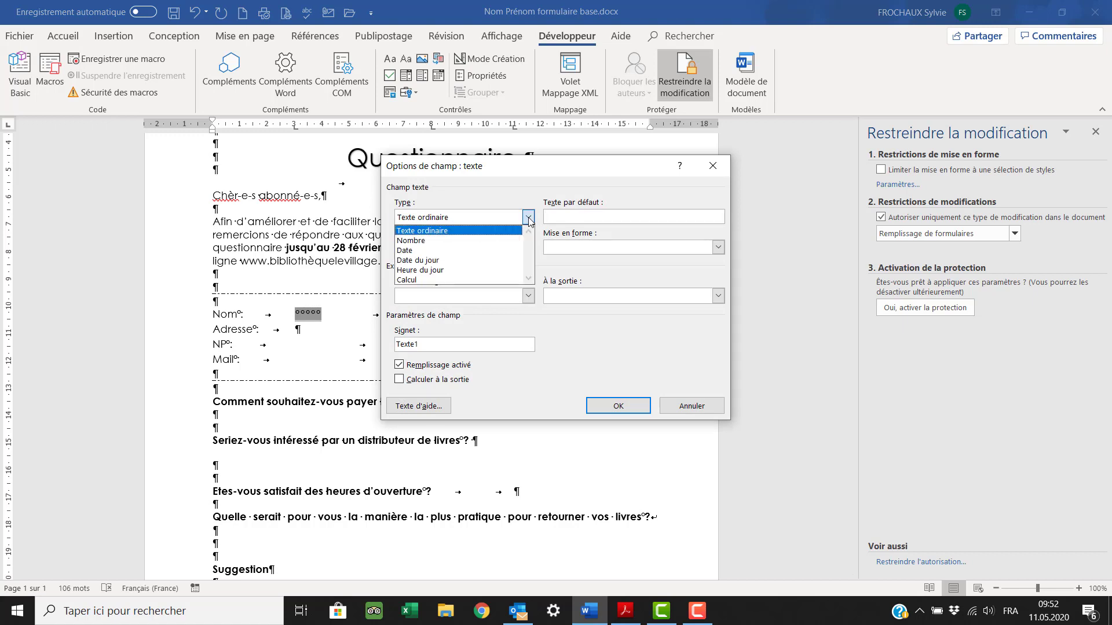
{"action": "left_click", "coordinate": [529, 218]}
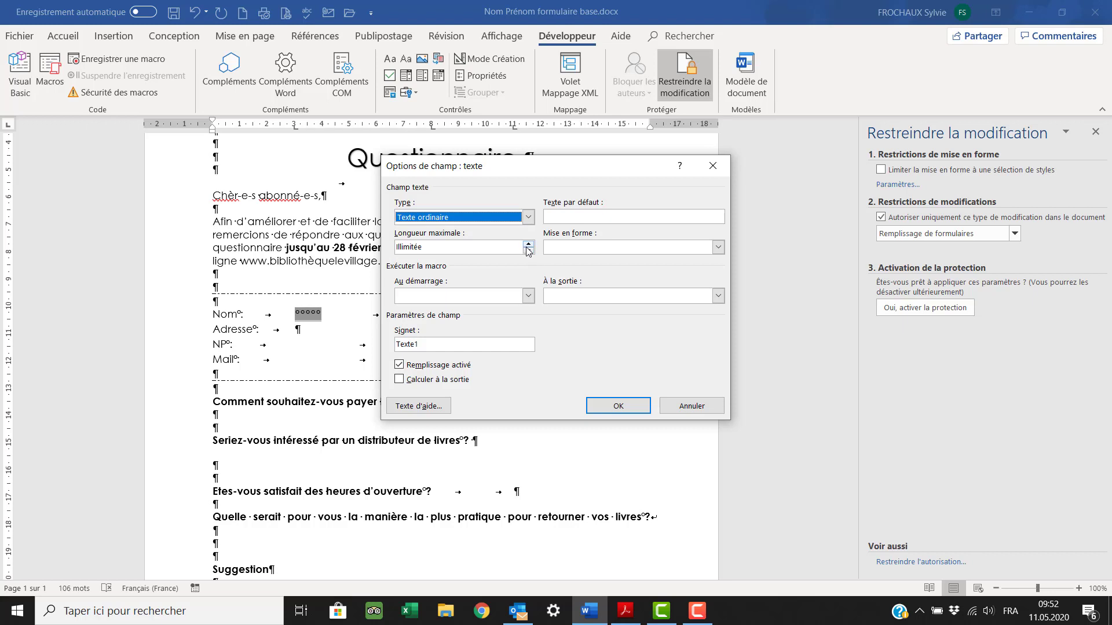
{"action": "left_click", "coordinate": [718, 247]}
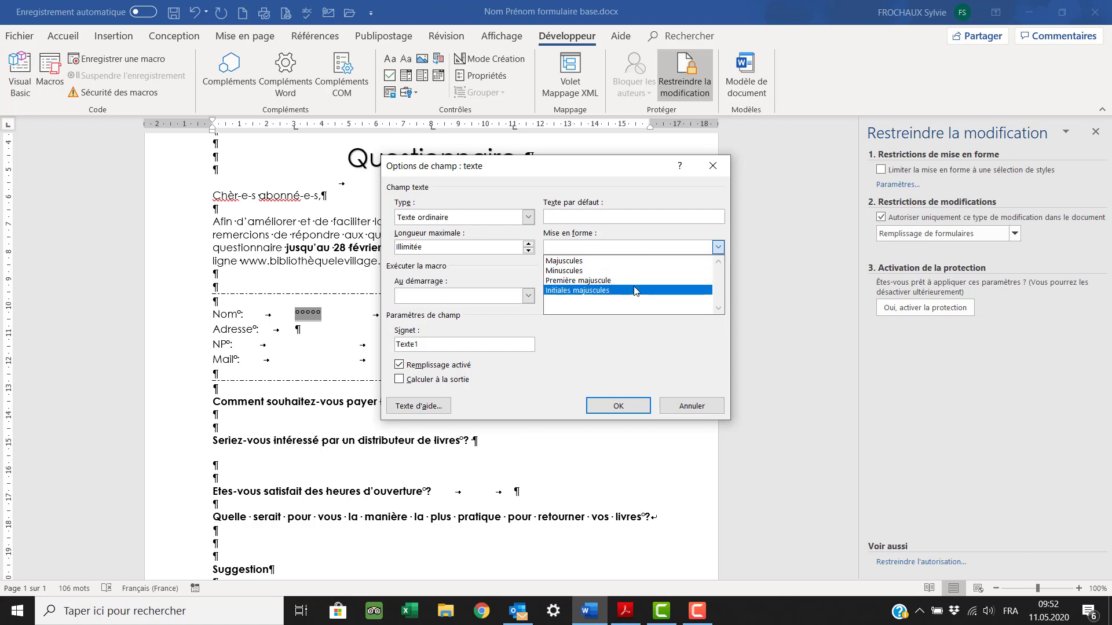
{"action": "left_click", "coordinate": [593, 290]}
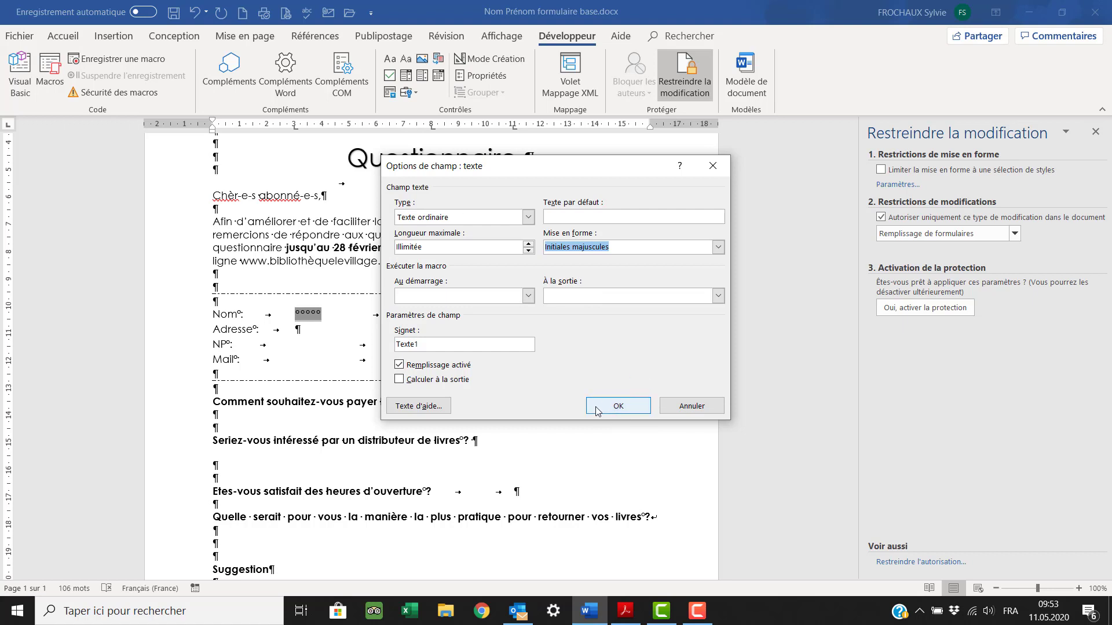
- Review the Nom field's status-bar and F1 help text settings, then confirm the field
{"action": "left_click", "coordinate": [409, 410]}
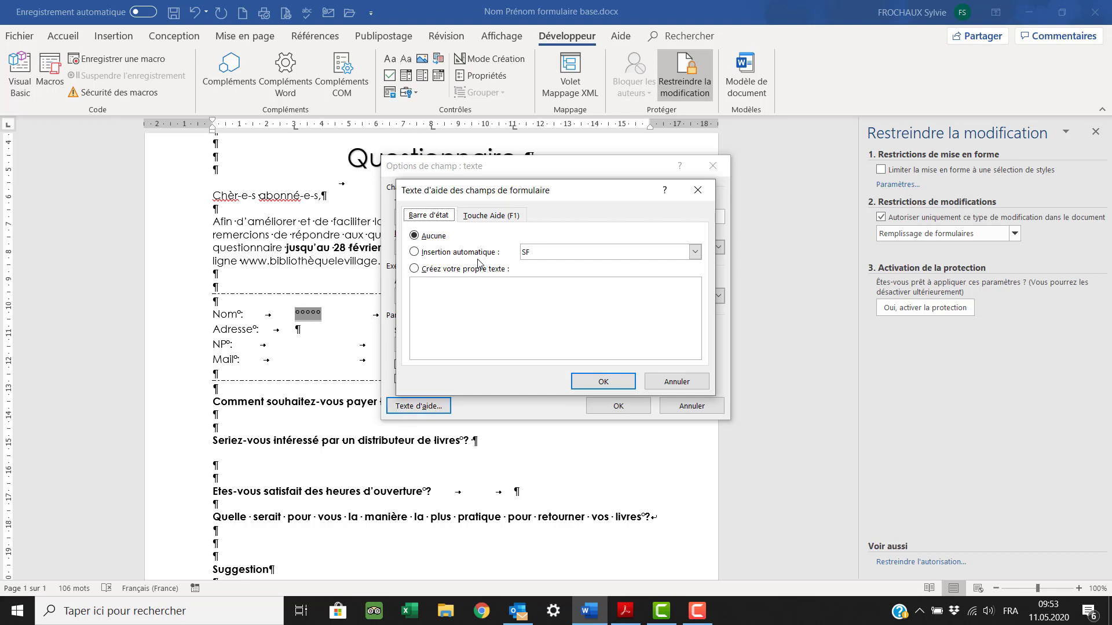
{"action": "left_click", "coordinate": [461, 300]}
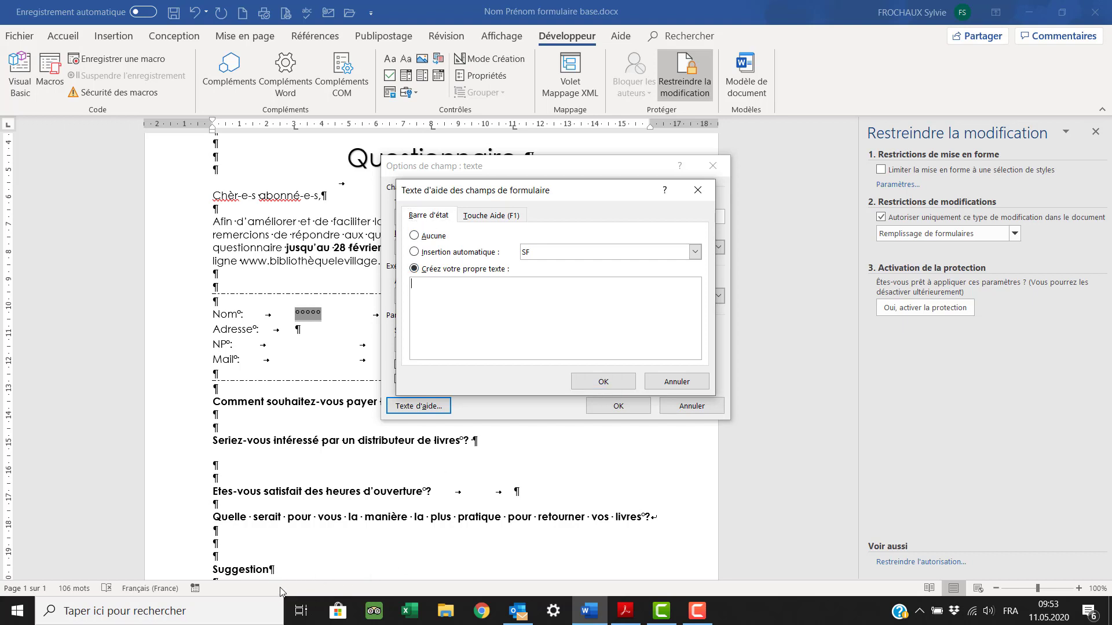
{"action": "left_click", "coordinate": [486, 216]}
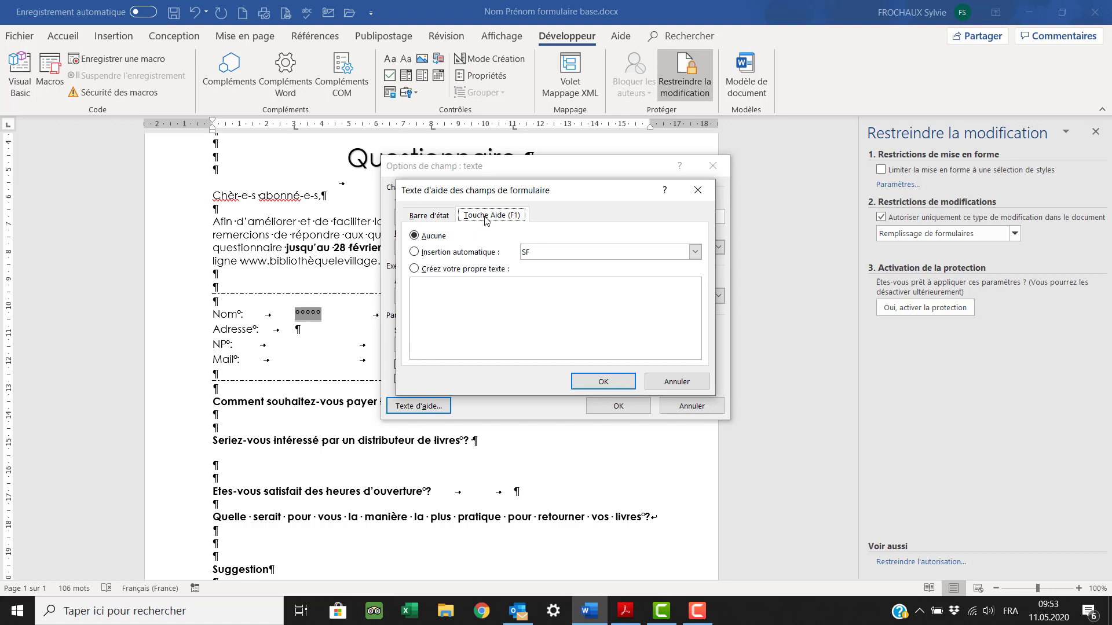
{"action": "left_click", "coordinate": [626, 386]}
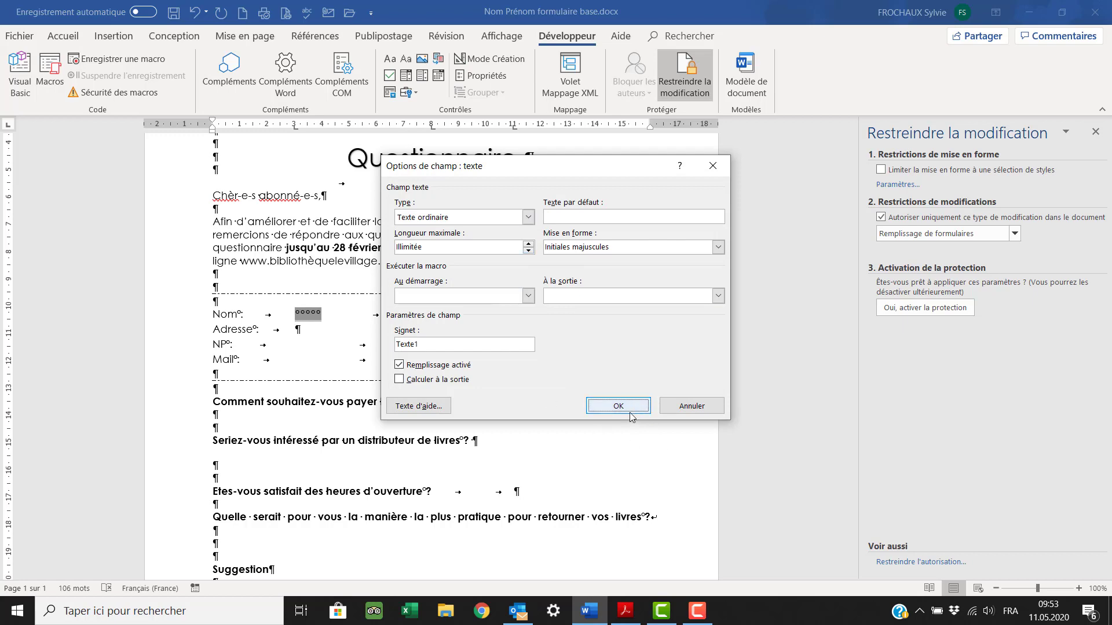
{"action": "left_click", "coordinate": [630, 413]}
{"action": "left_click", "coordinate": [520, 317]}
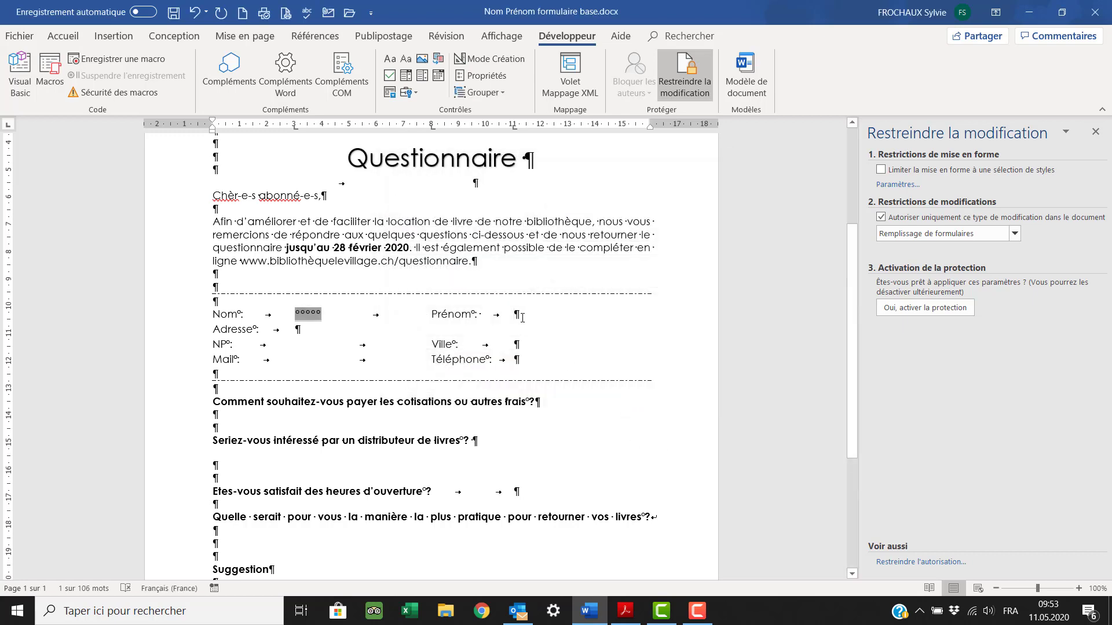
- Add a text form field after Prénom formatted as Initiales majuscules
{"action": "left_click", "coordinate": [414, 94]}
{"action": "left_click", "coordinate": [406, 125]}
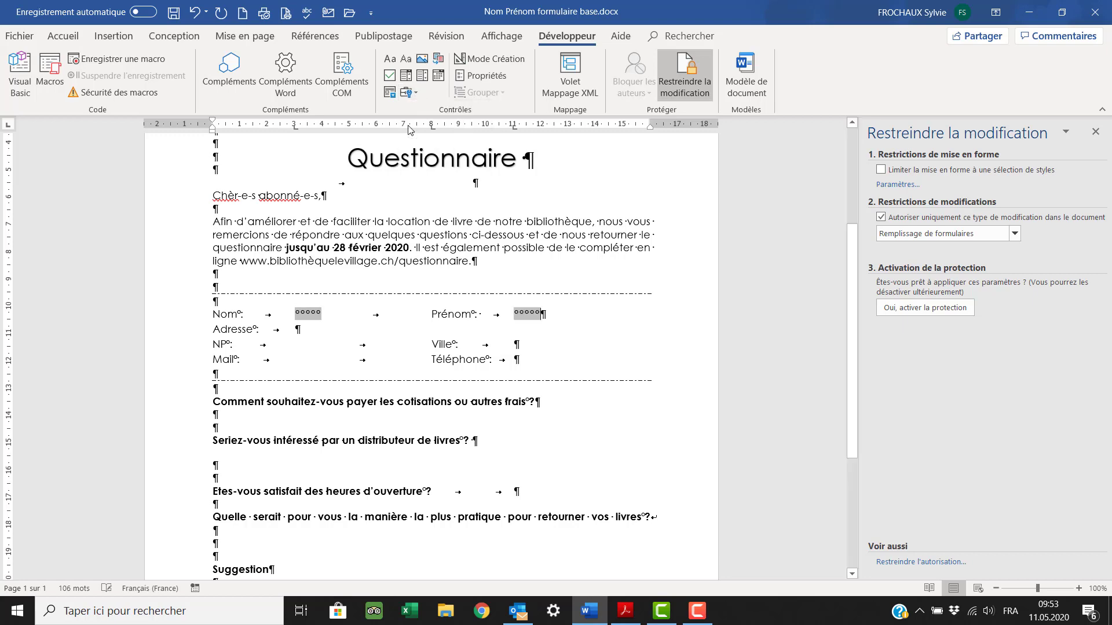
{"action": "double_click", "coordinate": [524, 317]}
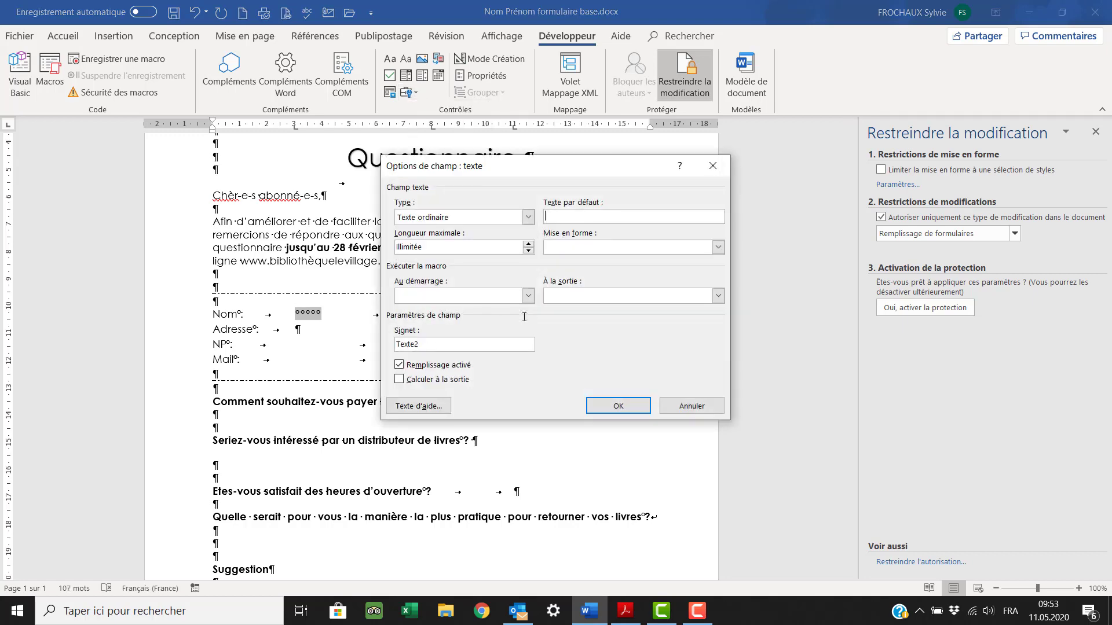
{"action": "left_click", "coordinate": [717, 248]}
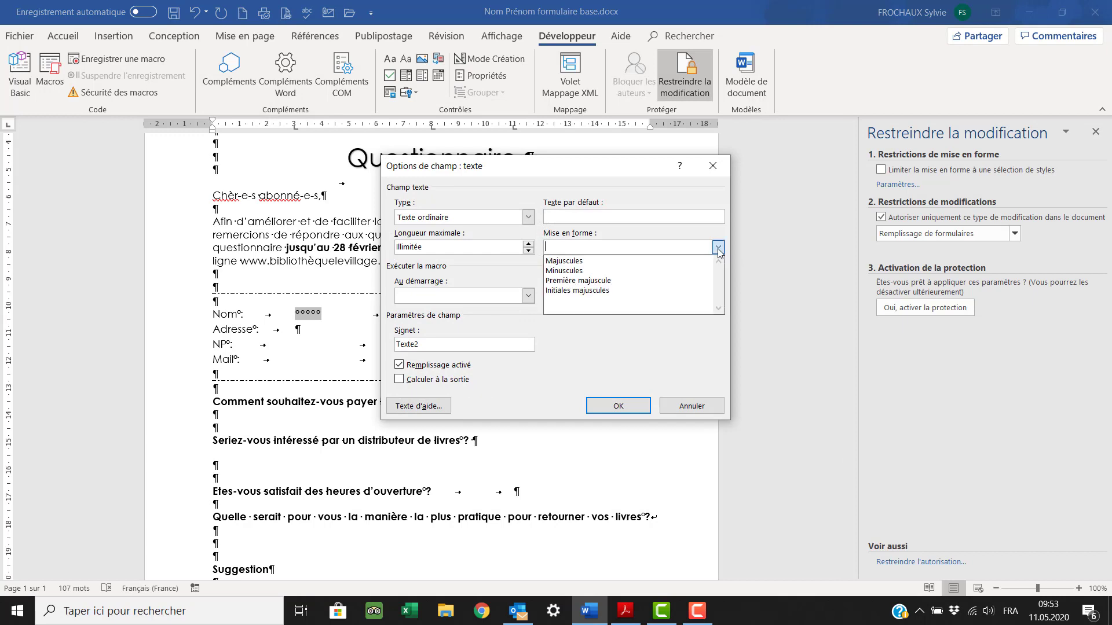
{"action": "left_click", "coordinate": [682, 294]}
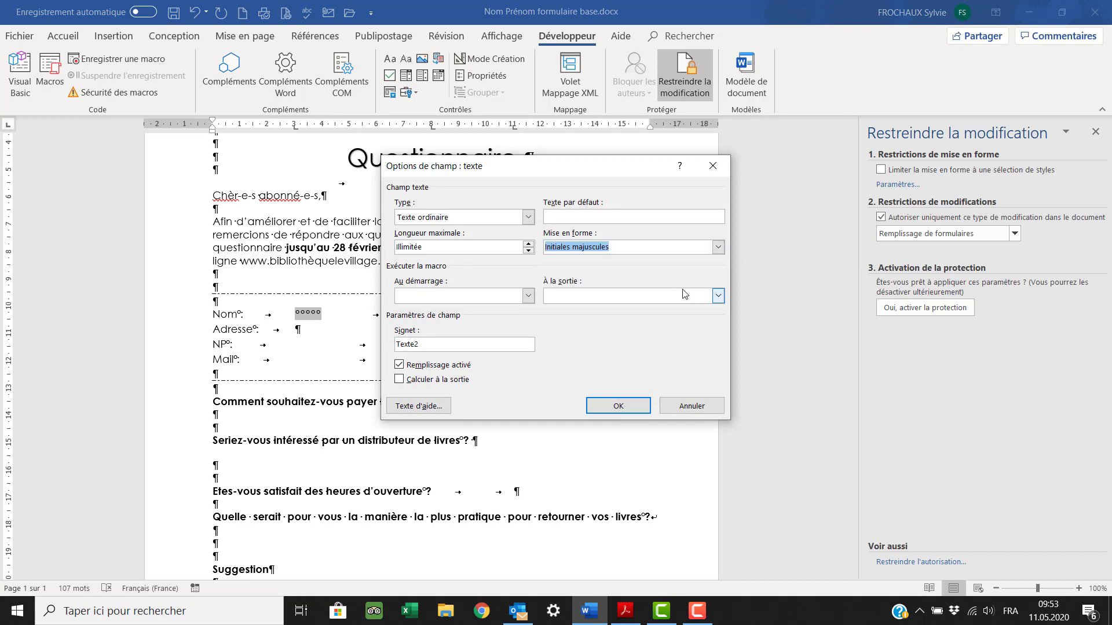
{"action": "left_click", "coordinate": [620, 409]}
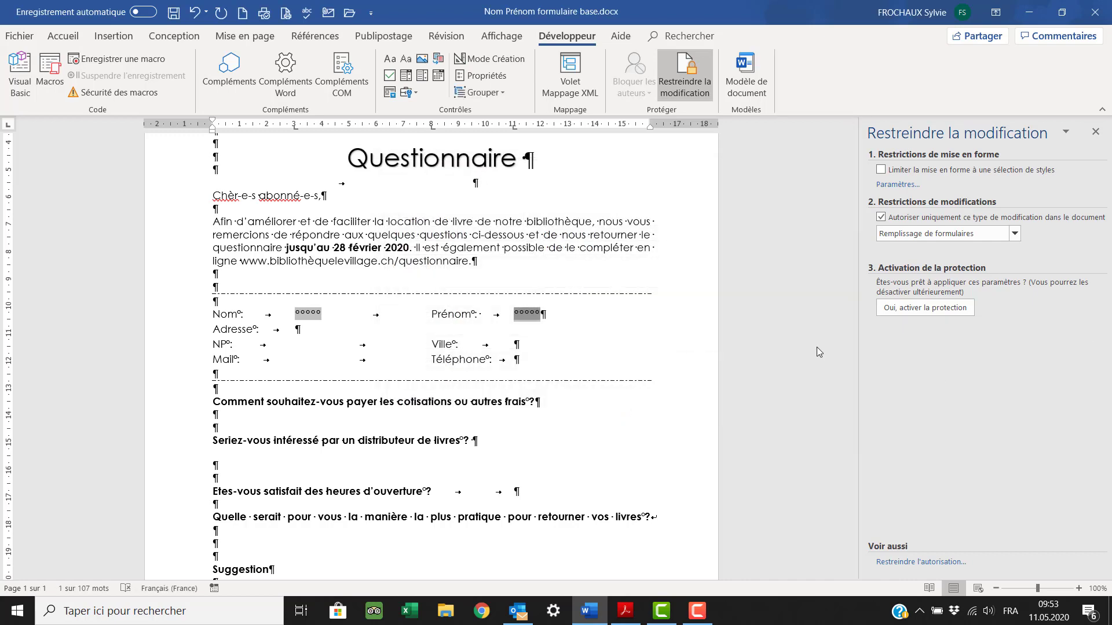
{"action": "left_click", "coordinate": [297, 335]}
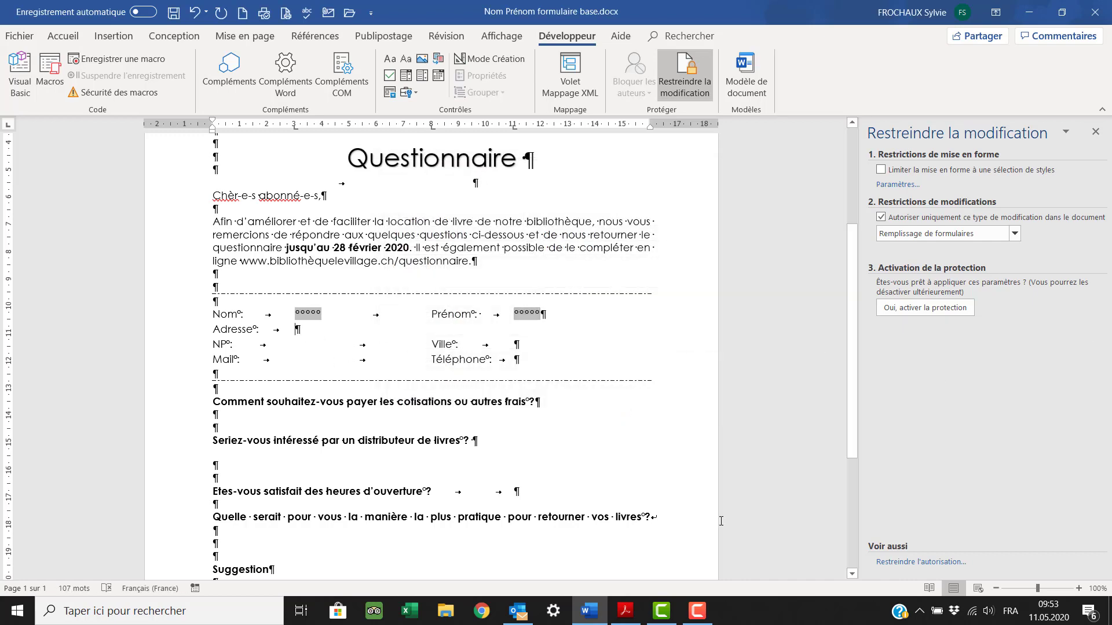
- Add text fields after Adresse and NP, making NP a Nombre field limited to 4 digits
{"action": "left_click", "coordinate": [414, 93]}
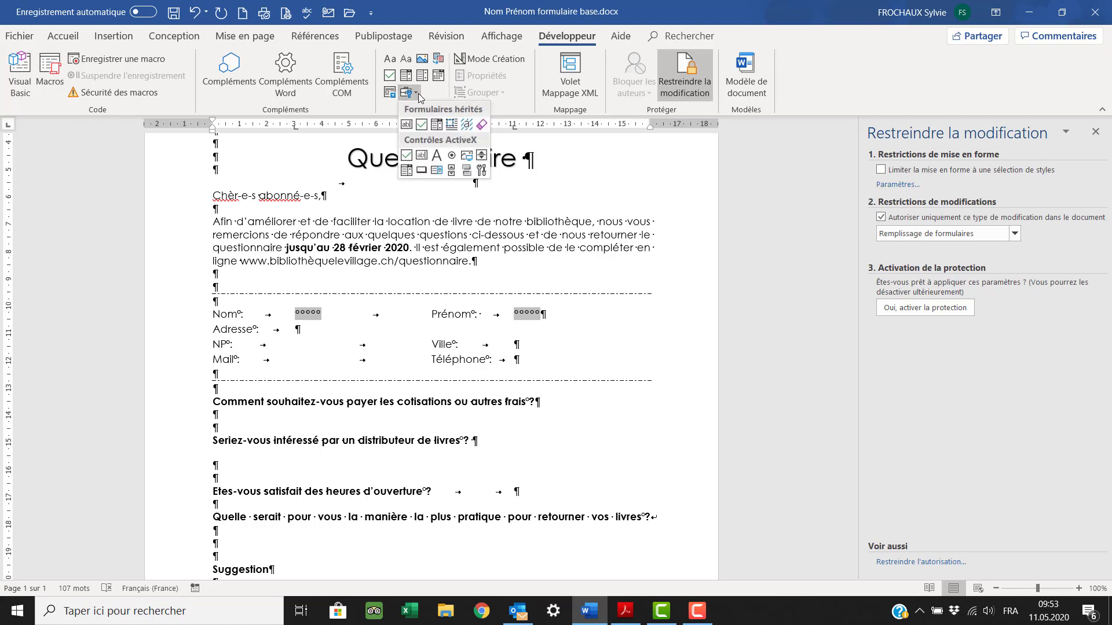
{"action": "left_click", "coordinate": [406, 123]}
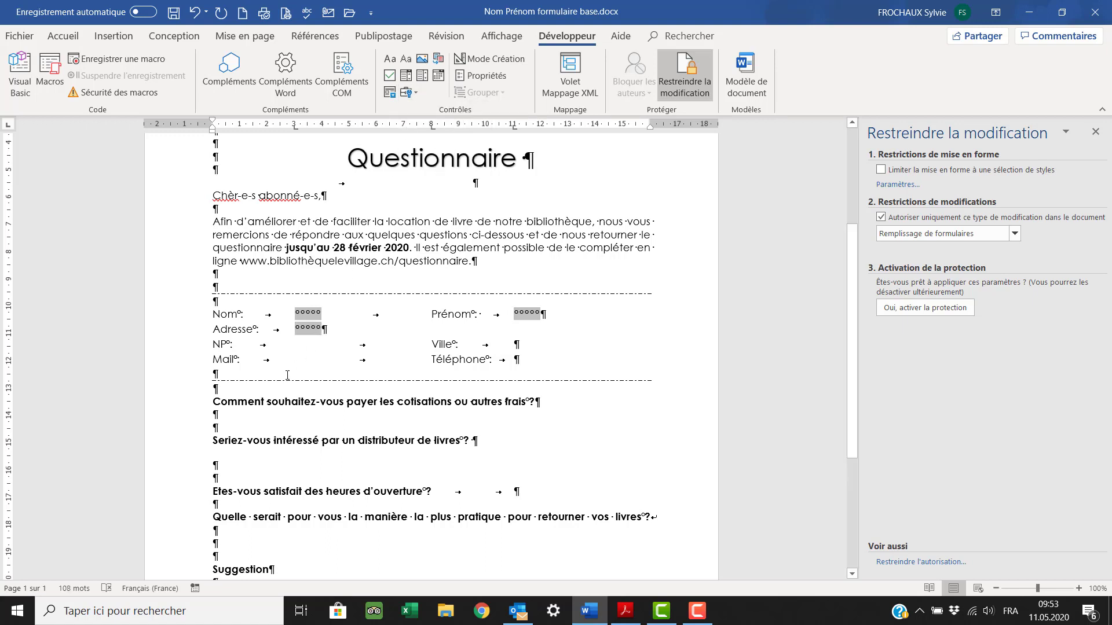
{"action": "left_click", "coordinate": [301, 345]}
{"action": "left_click", "coordinate": [417, 94]}
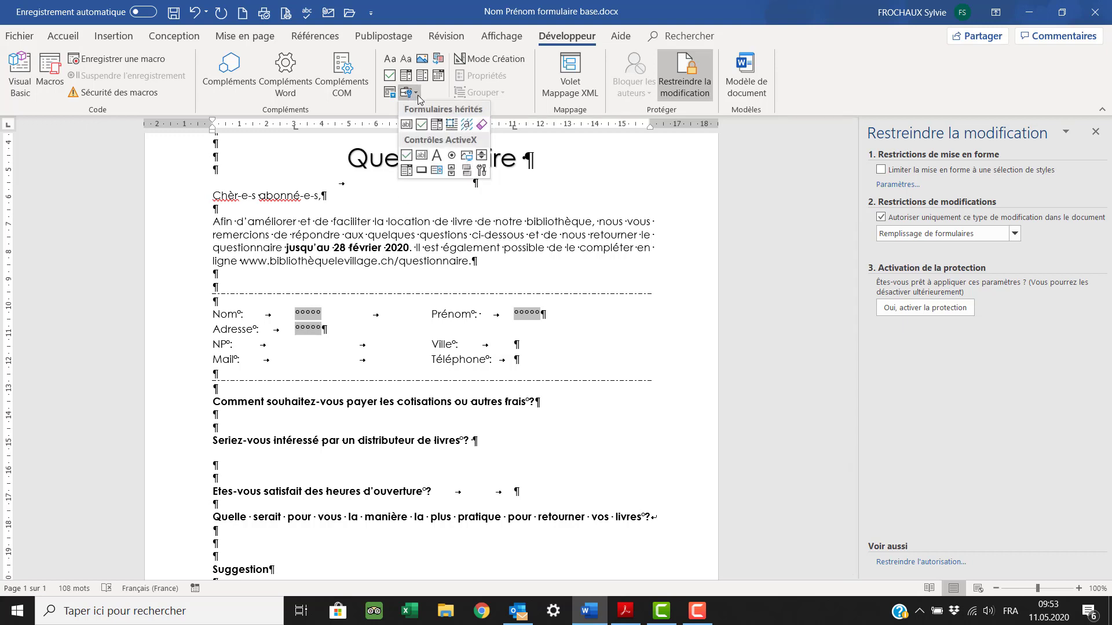
{"action": "left_click", "coordinate": [406, 124]}
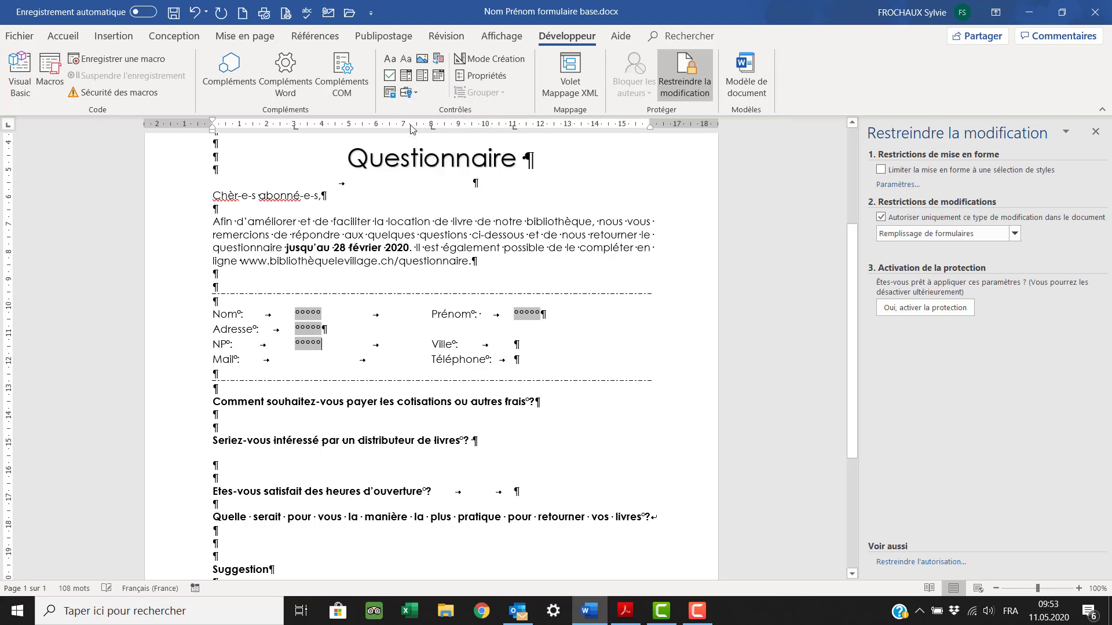
{"action": "double_click", "coordinate": [312, 345]}
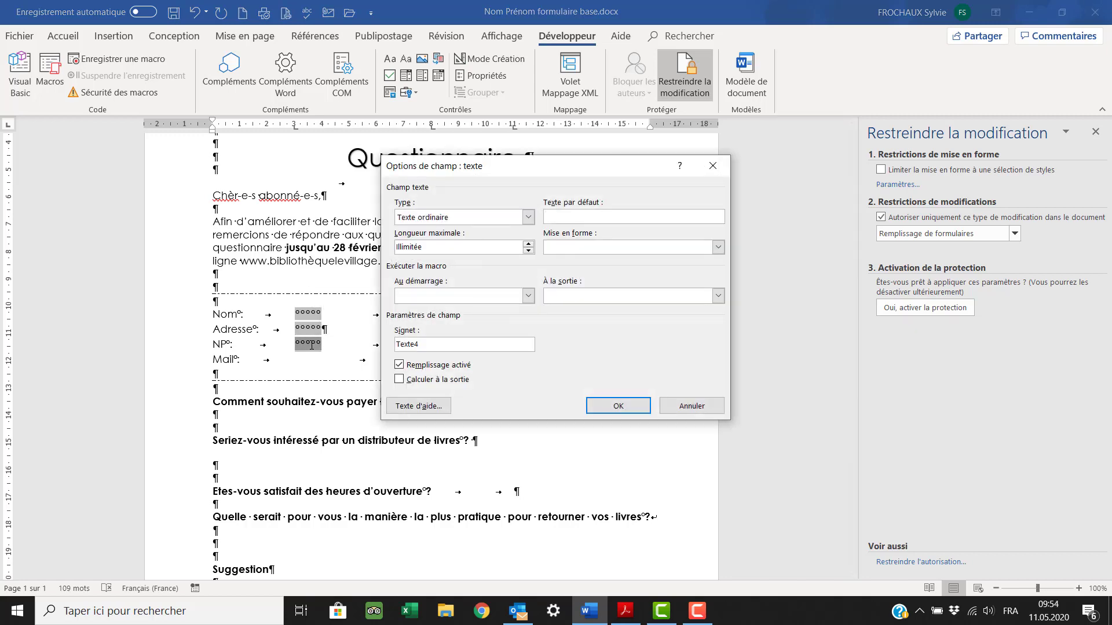
{"action": "left_click", "coordinate": [528, 217]}
{"action": "left_click", "coordinate": [511, 241]}
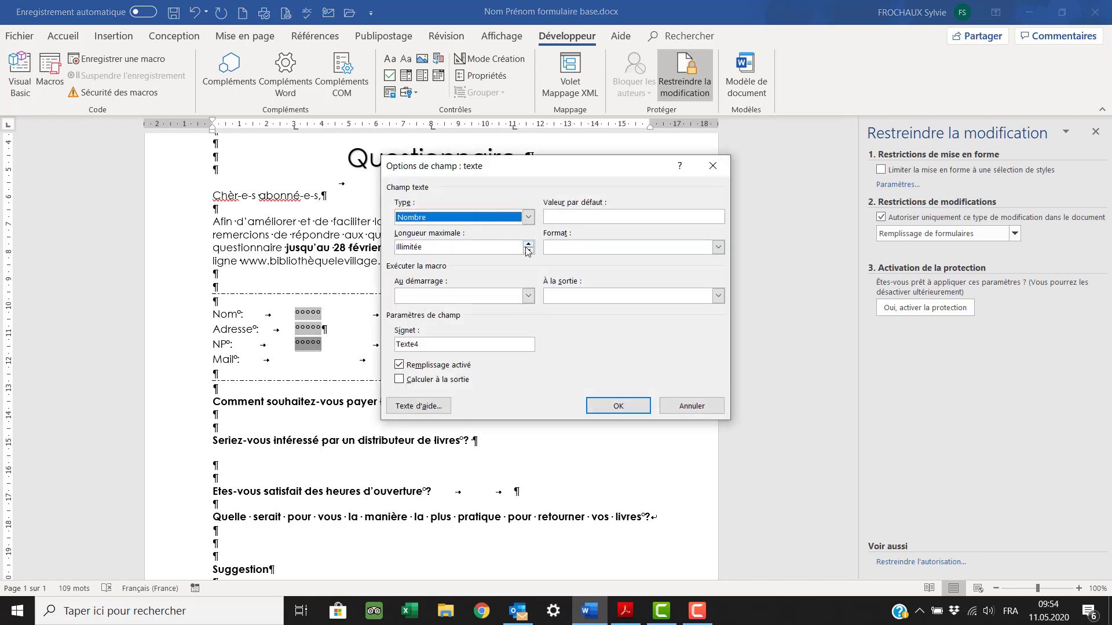
{"action": "left_click", "coordinate": [529, 244]}
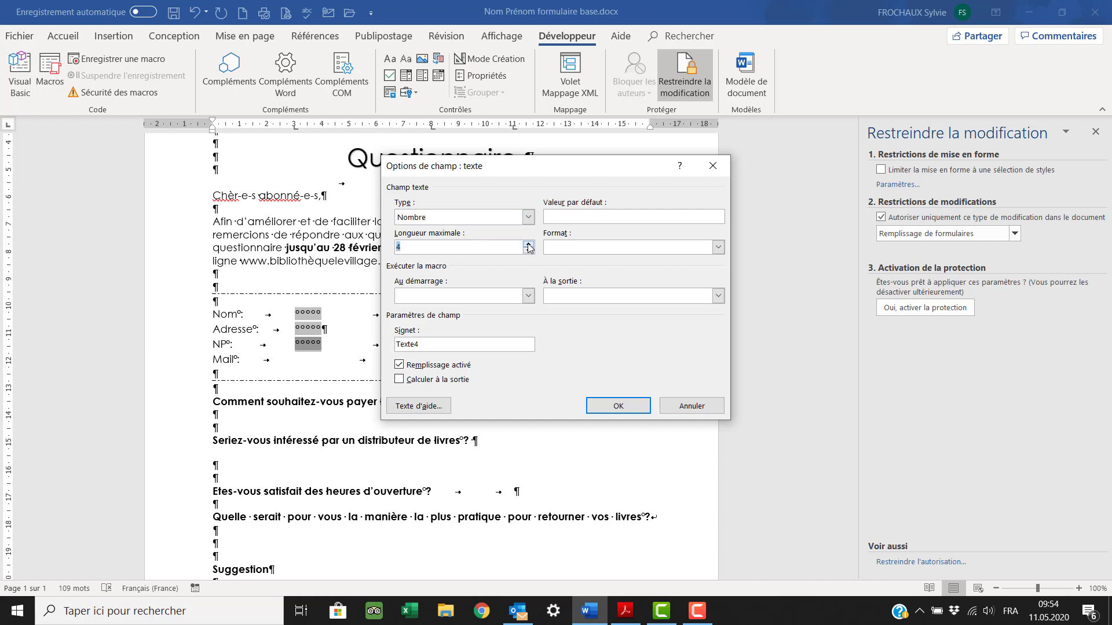
{"action": "left_click", "coordinate": [608, 408]}
- Add text form fields after Ville, Mail and Téléphone
{"action": "left_click", "coordinate": [526, 343]}
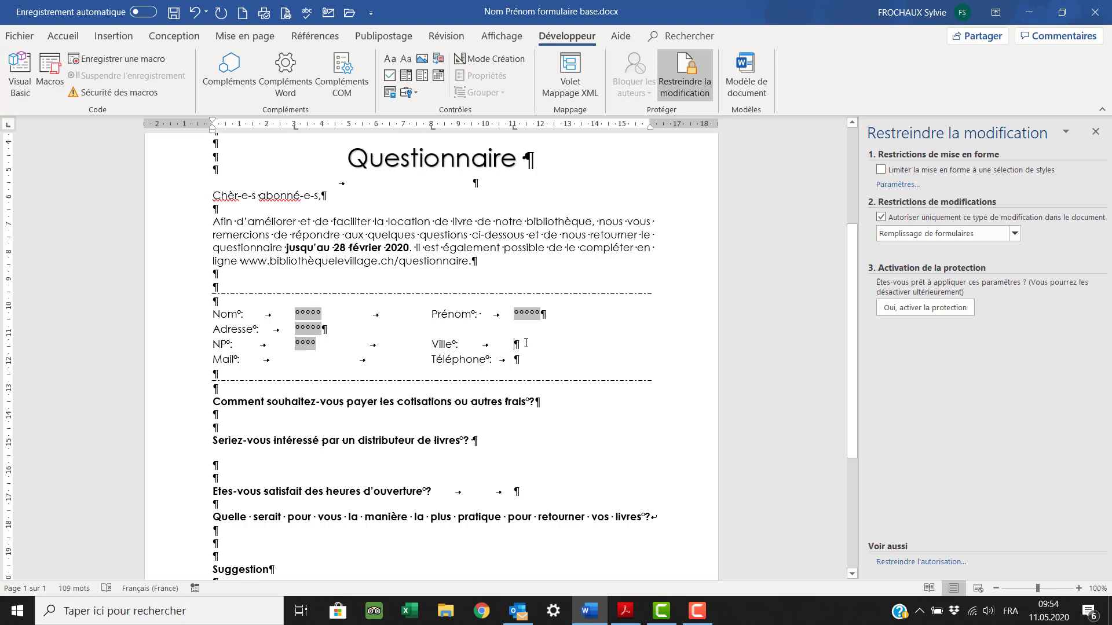
{"action": "scroll", "coordinate": [465, 228], "scroll_direction": "down", "scroll_amount": 1}
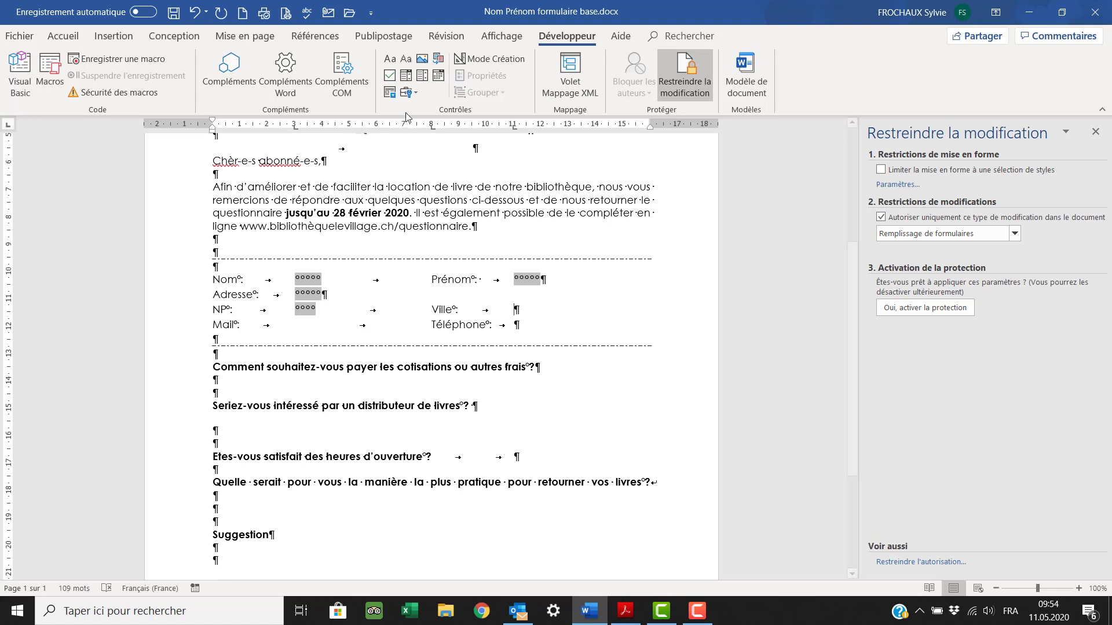
{"action": "left_click", "coordinate": [414, 91]}
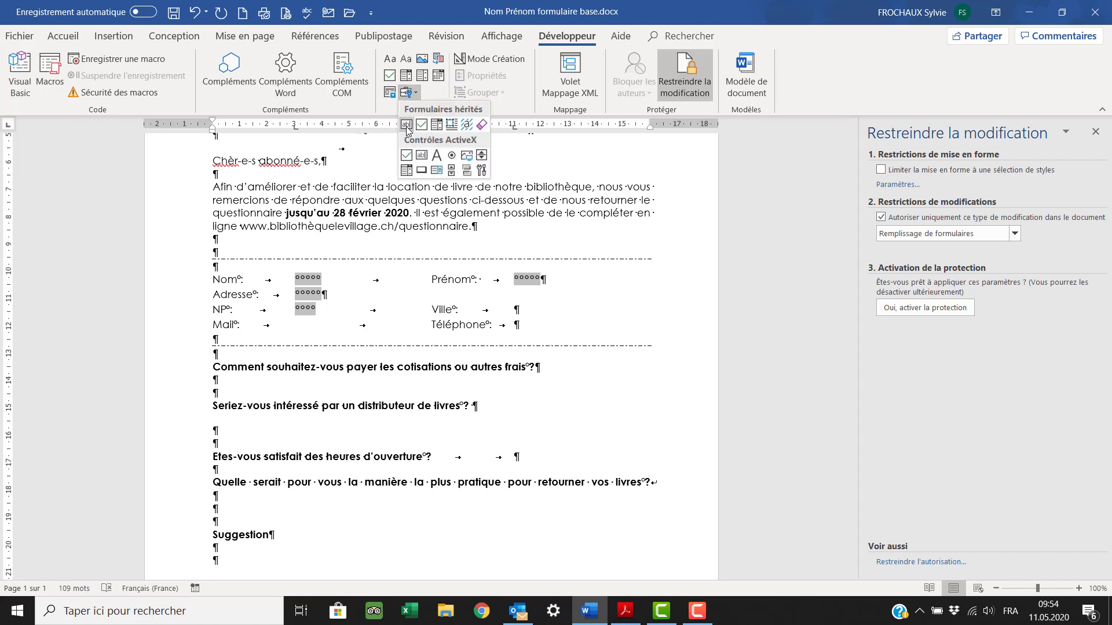
{"action": "left_click", "coordinate": [406, 125]}
{"action": "left_click", "coordinate": [298, 327]}
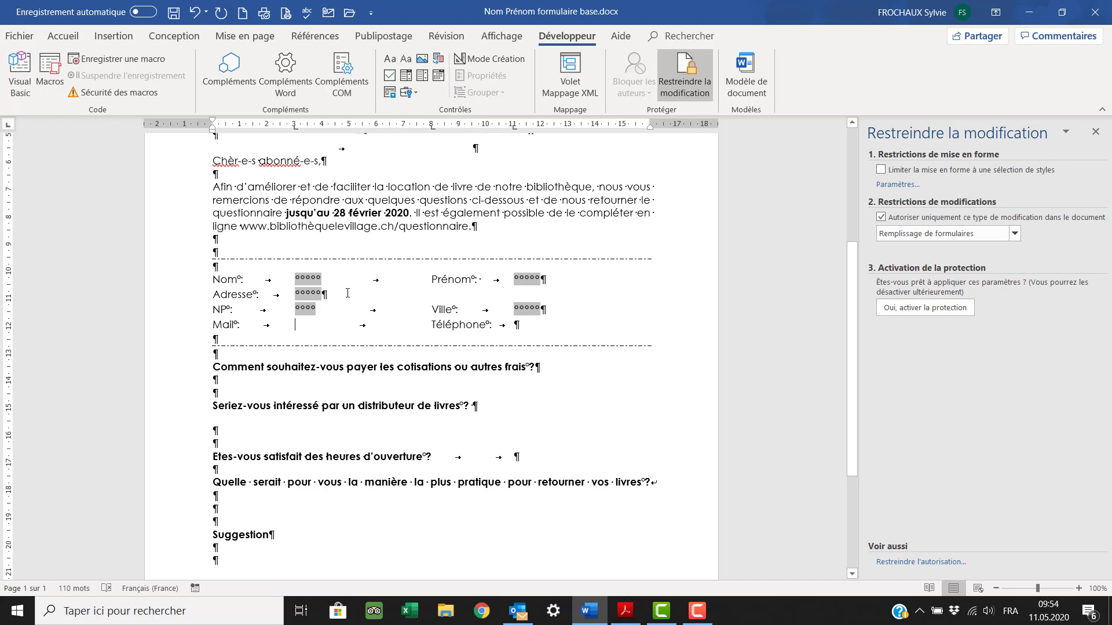
{"action": "left_click", "coordinate": [416, 93]}
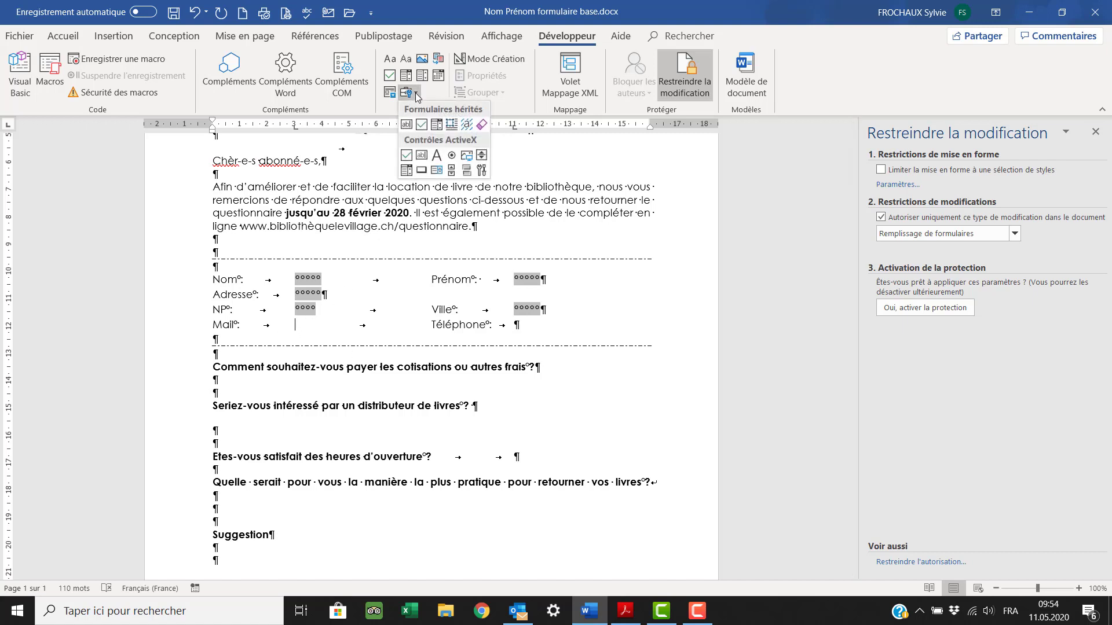
{"action": "left_click", "coordinate": [407, 125]}
{"action": "left_click", "coordinate": [516, 326]}
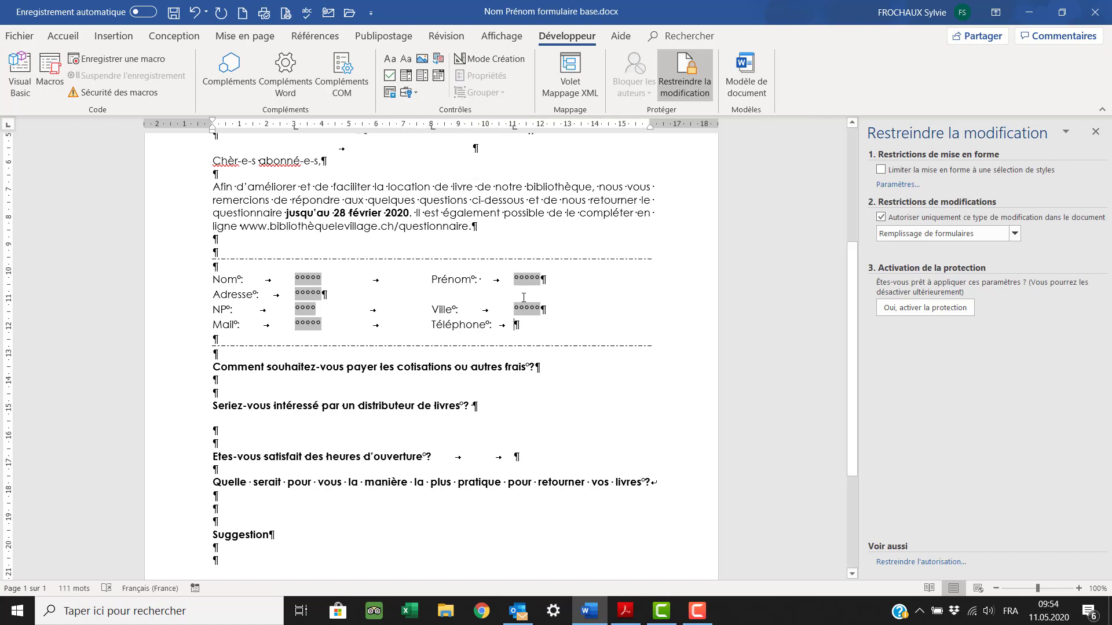
{"action": "left_click", "coordinate": [416, 94]}
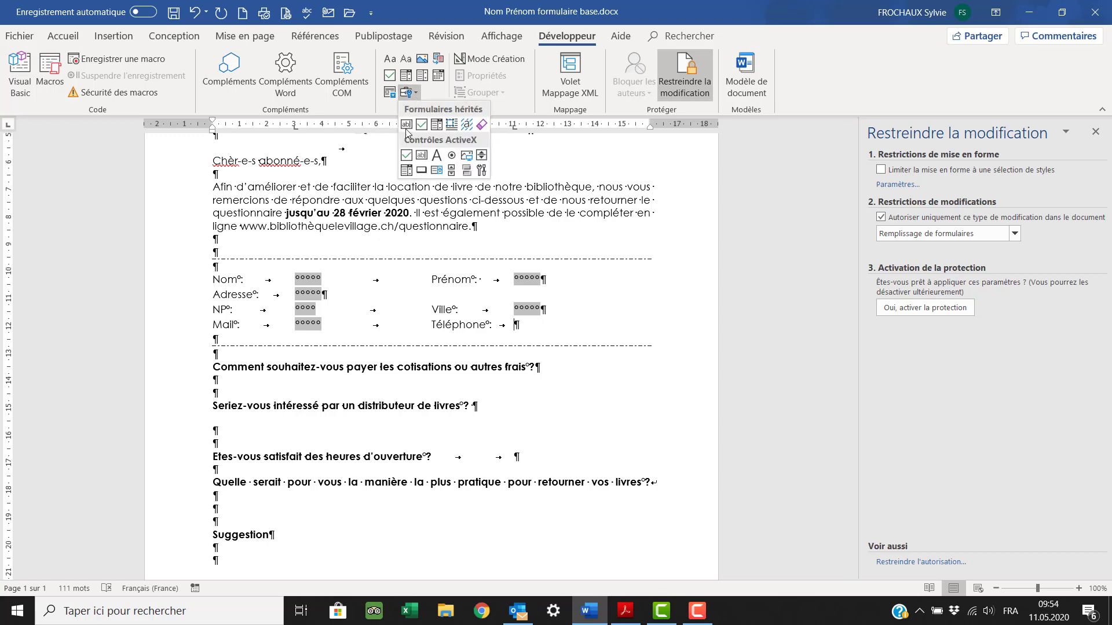
{"action": "left_click", "coordinate": [406, 125]}
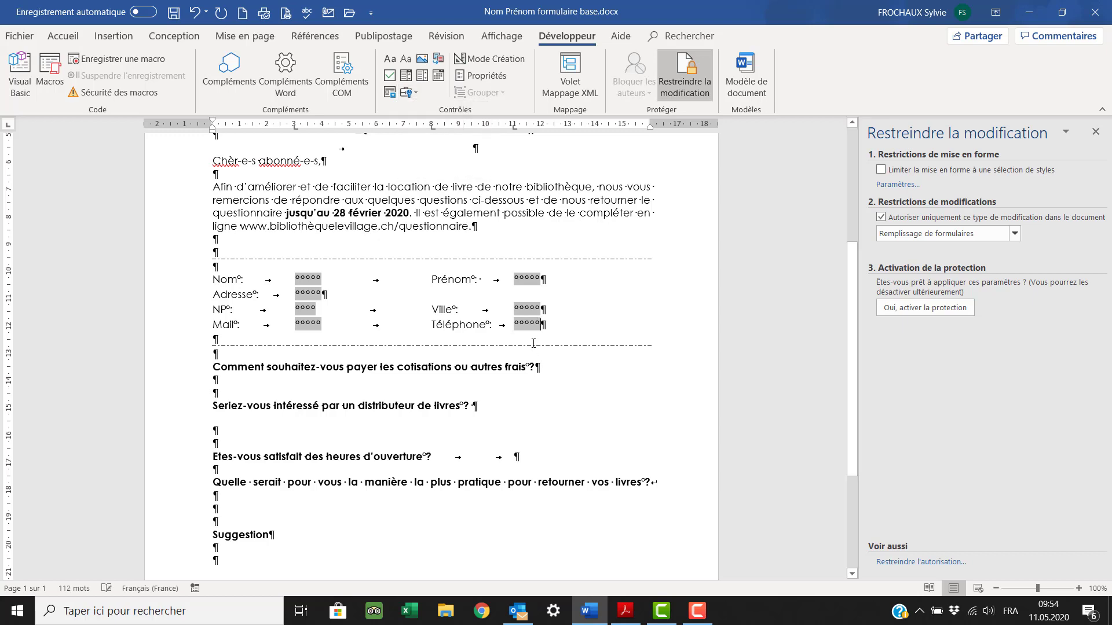
- Set the Téléphone field's type to Nombre and raise its Longueur maximale
{"action": "double_click", "coordinate": [528, 325]}
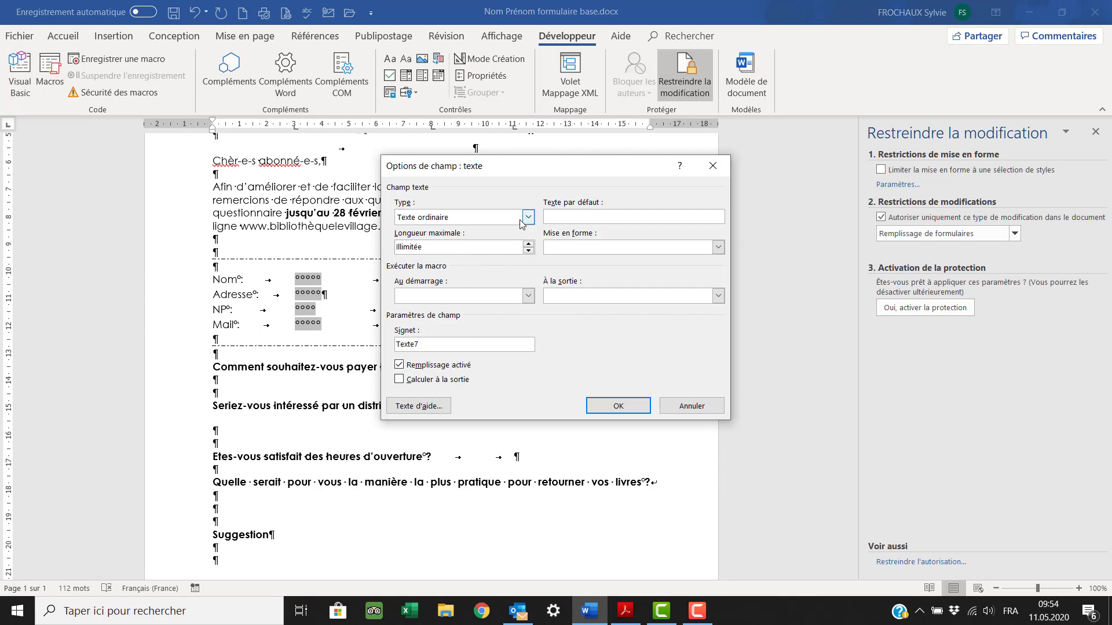
{"action": "left_click", "coordinate": [528, 217]}
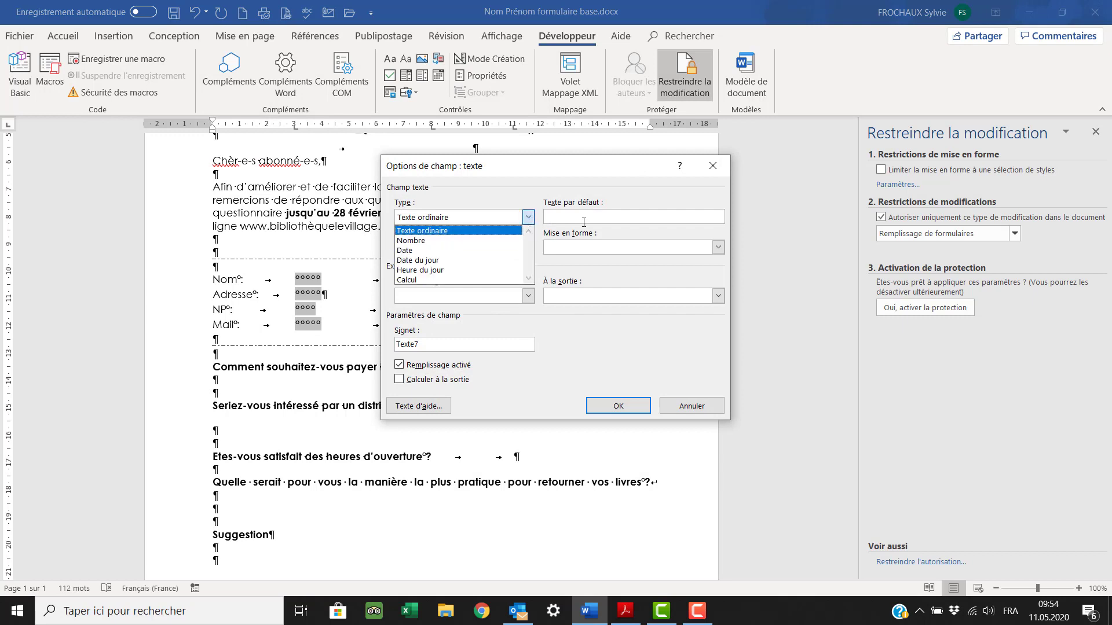
{"action": "left_click", "coordinate": [481, 241]}
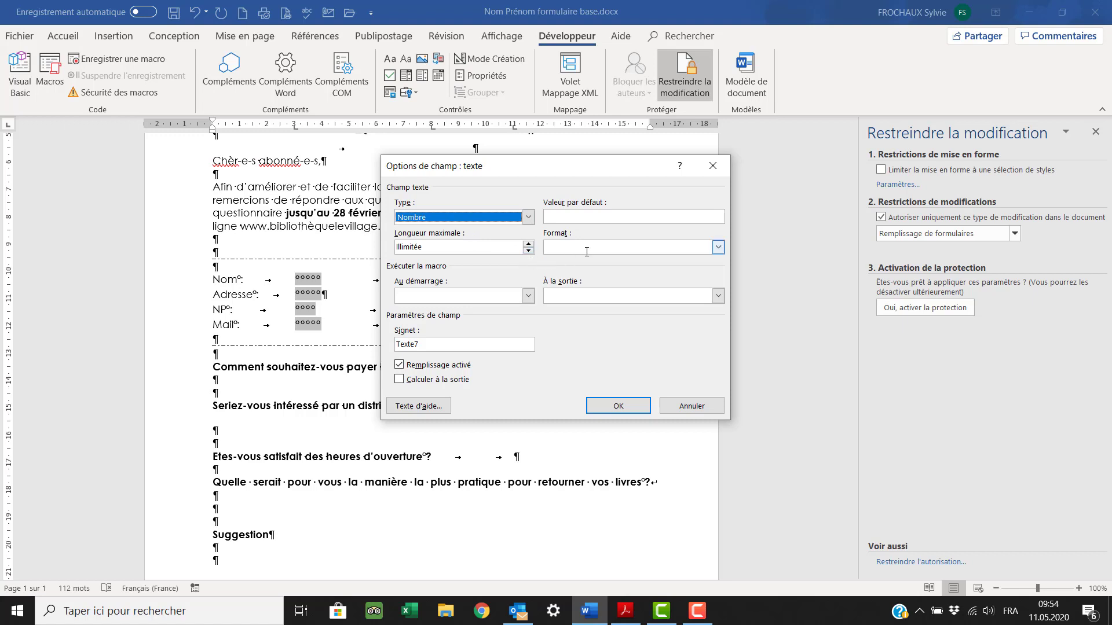
{"action": "left_click", "coordinate": [528, 244]}
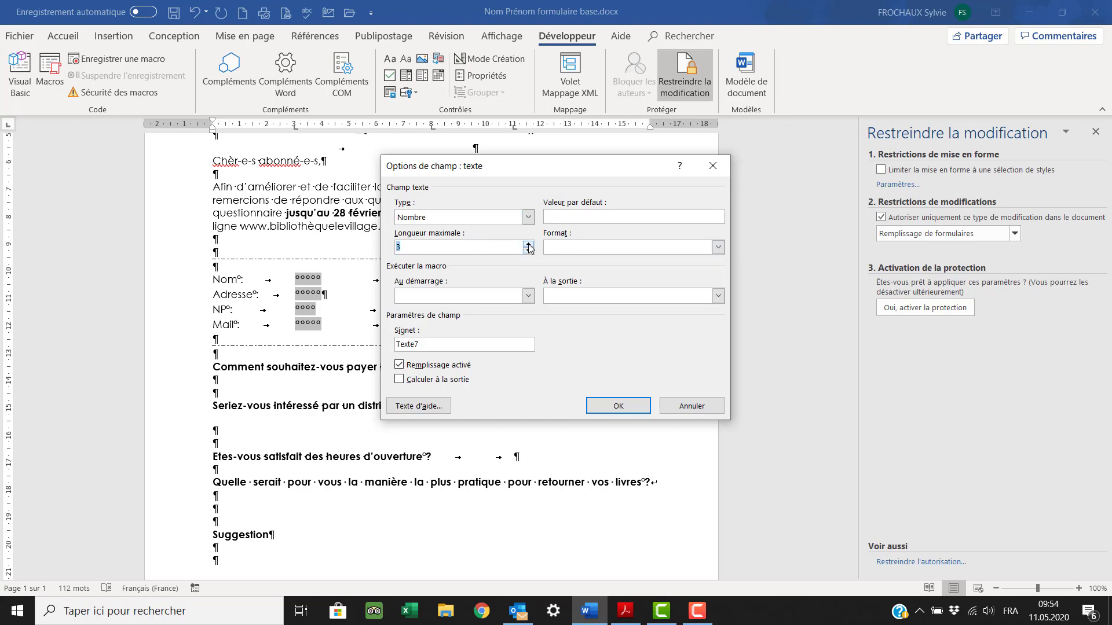
{"action": "left_click", "coordinate": [529, 245]}
{"action": "left_click", "coordinate": [528, 244]}
{"action": "left_click", "coordinate": [618, 406]}
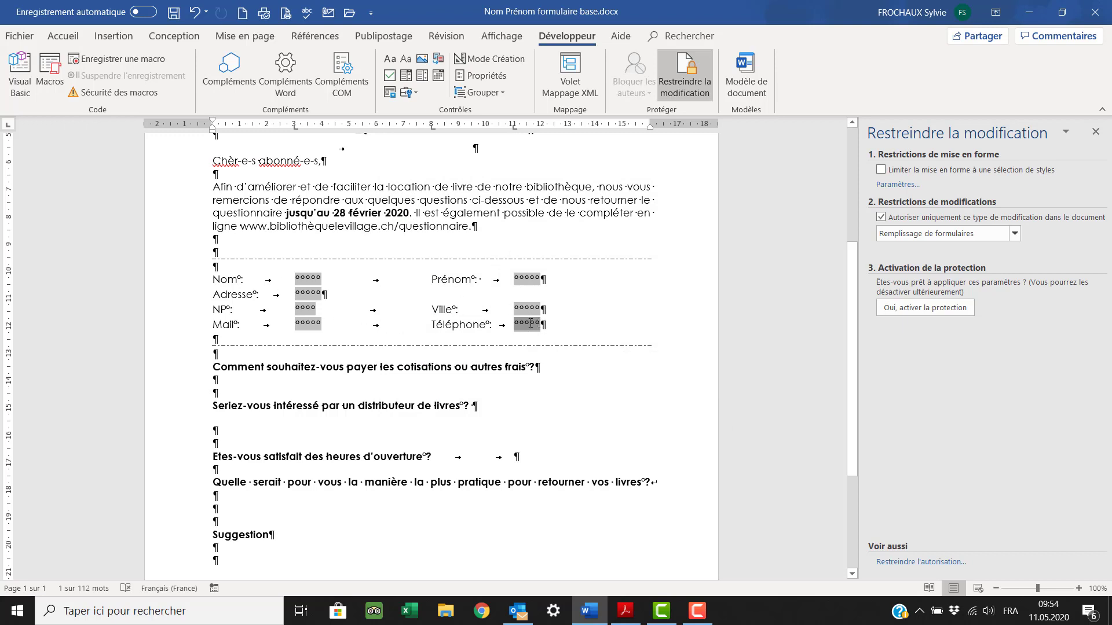
{"action": "scroll", "coordinate": [515, 359], "scroll_direction": "down", "scroll_amount": 1}
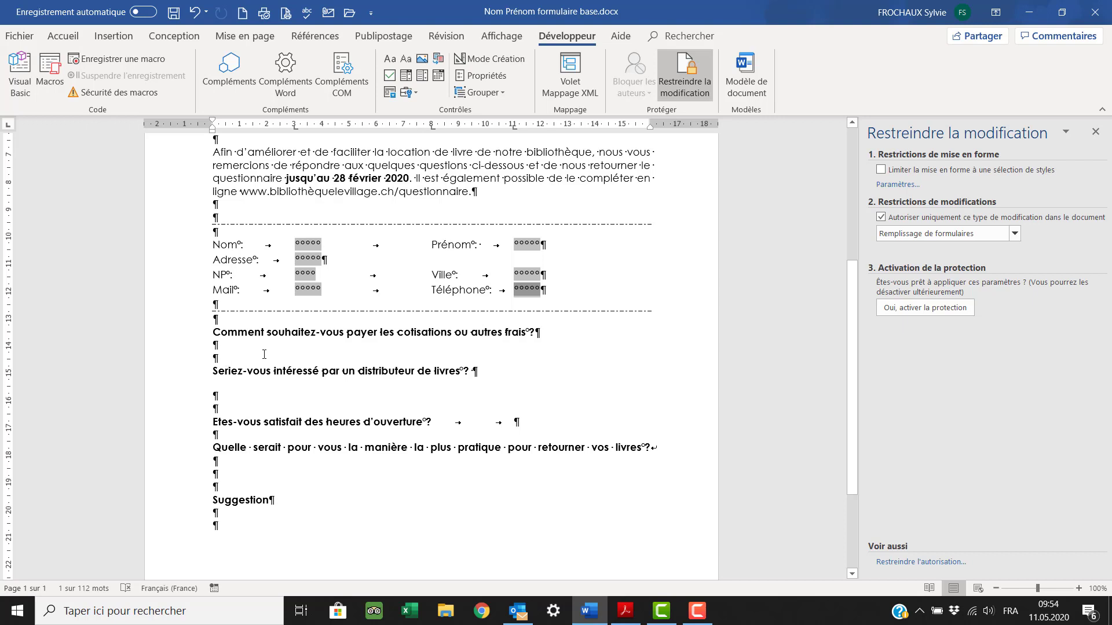
- Insert an ActiveX option button under the payment question and open its properties
{"action": "left_click", "coordinate": [216, 350]}
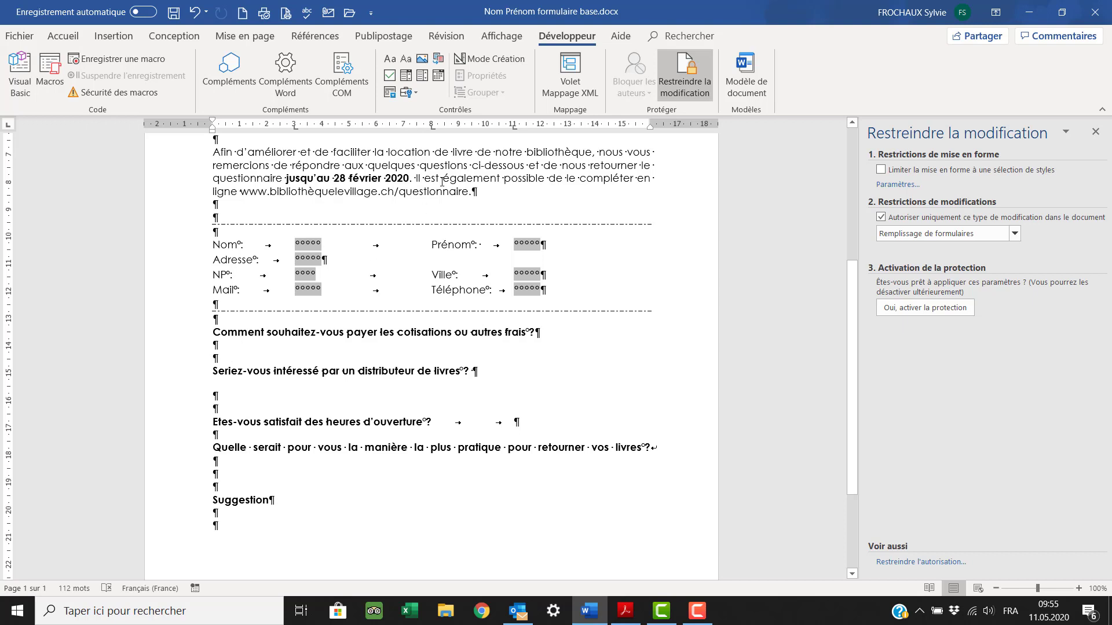
{"action": "left_click", "coordinate": [415, 95]}
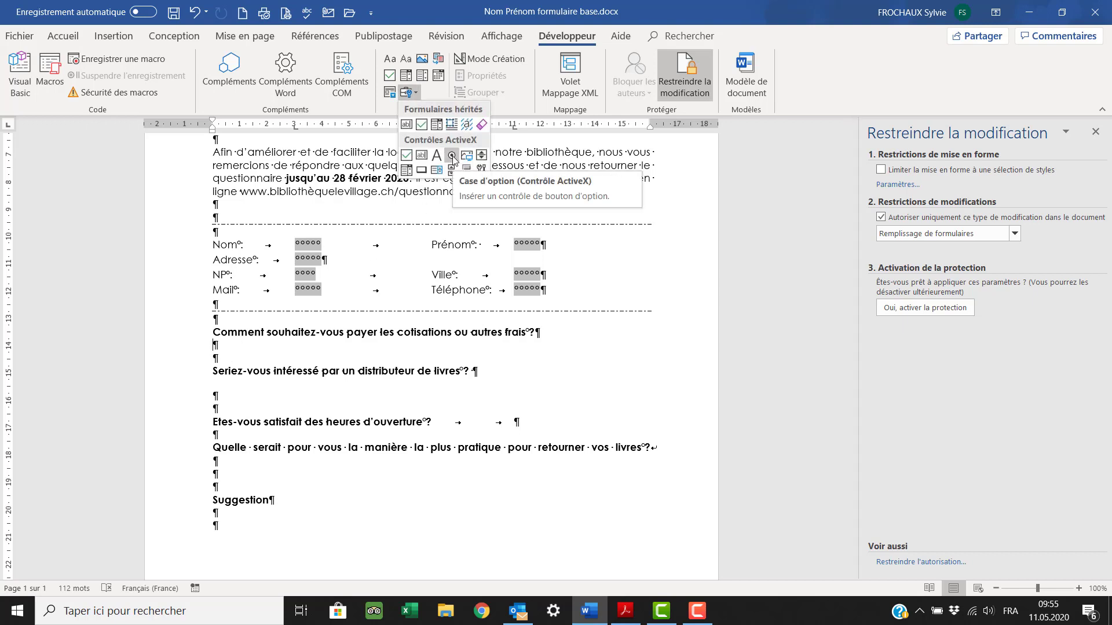
{"action": "left_click", "coordinate": [452, 157]}
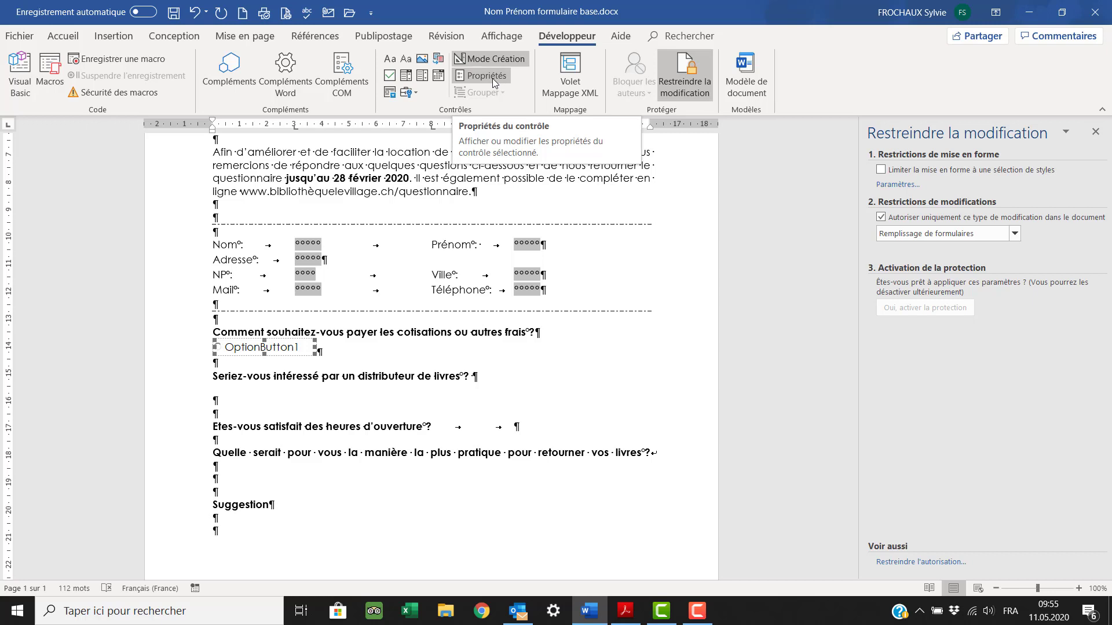
{"action": "left_click", "coordinate": [493, 78]}
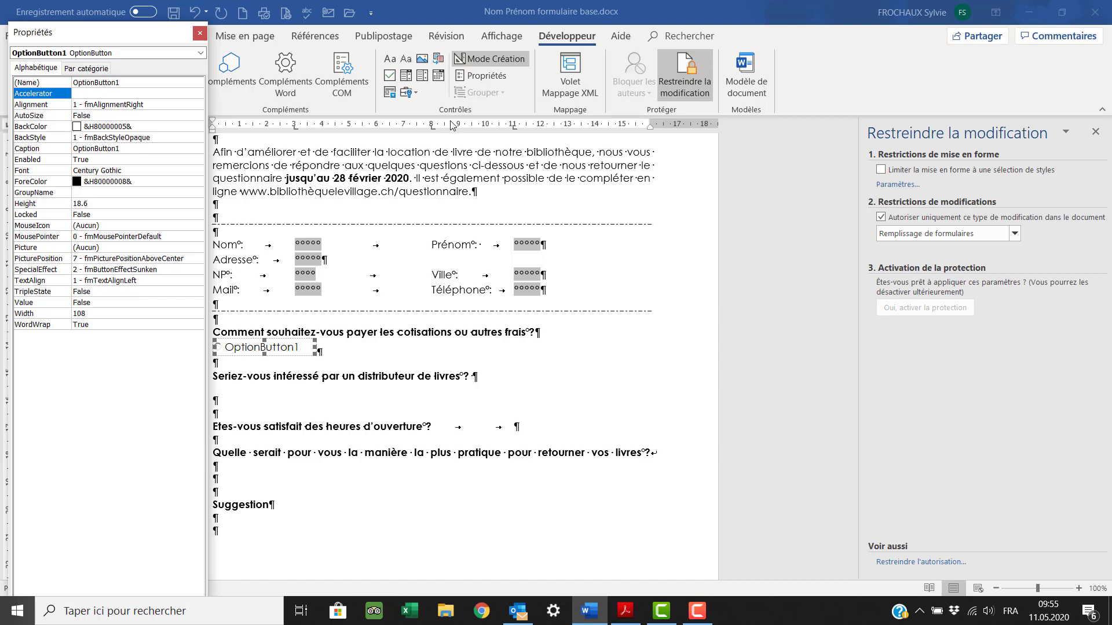
- Set the option button's GroupName to payer and caption it 'par banque' with the bank account number
{"action": "left_click", "coordinate": [87, 192]}
{"action": "left_click", "coordinate": [96, 195]}
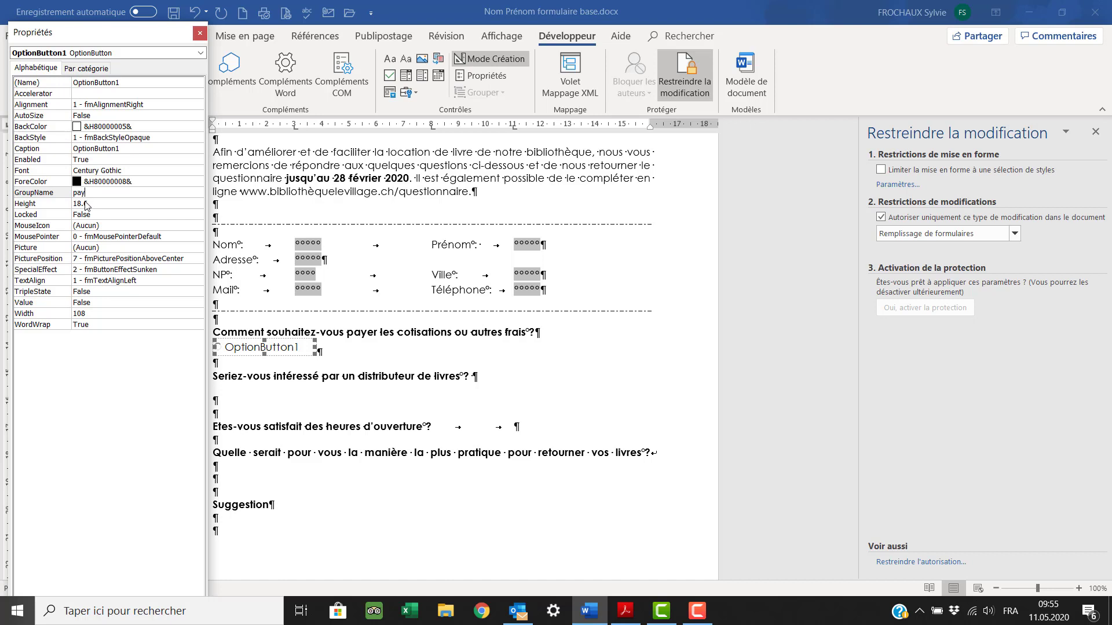
{"action": "type", "text": "yer"}
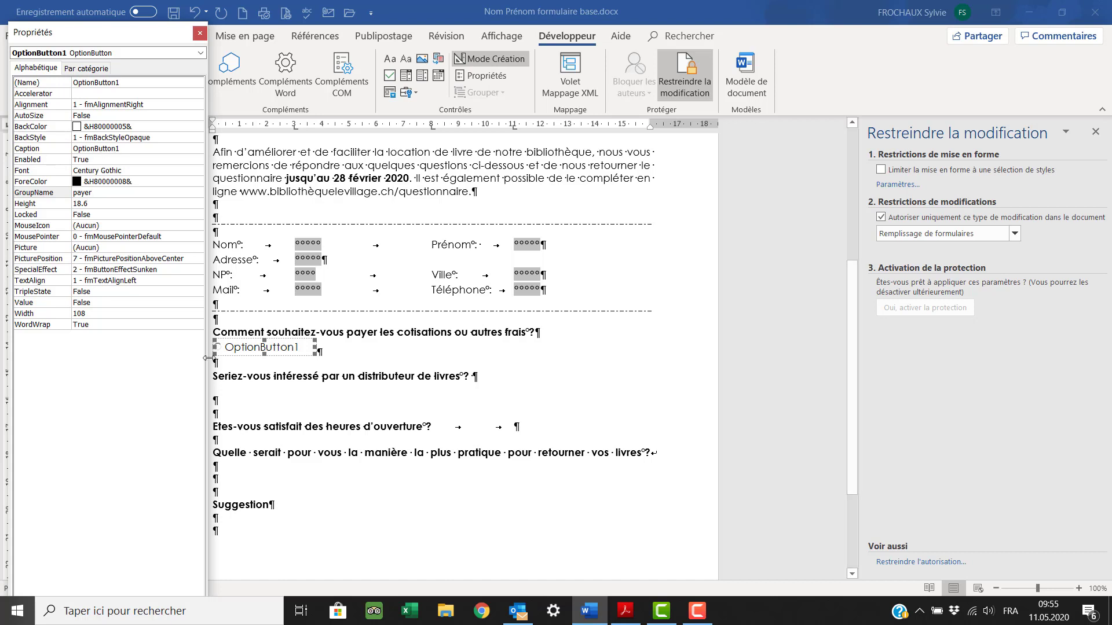
{"action": "left_click", "coordinate": [123, 150]}
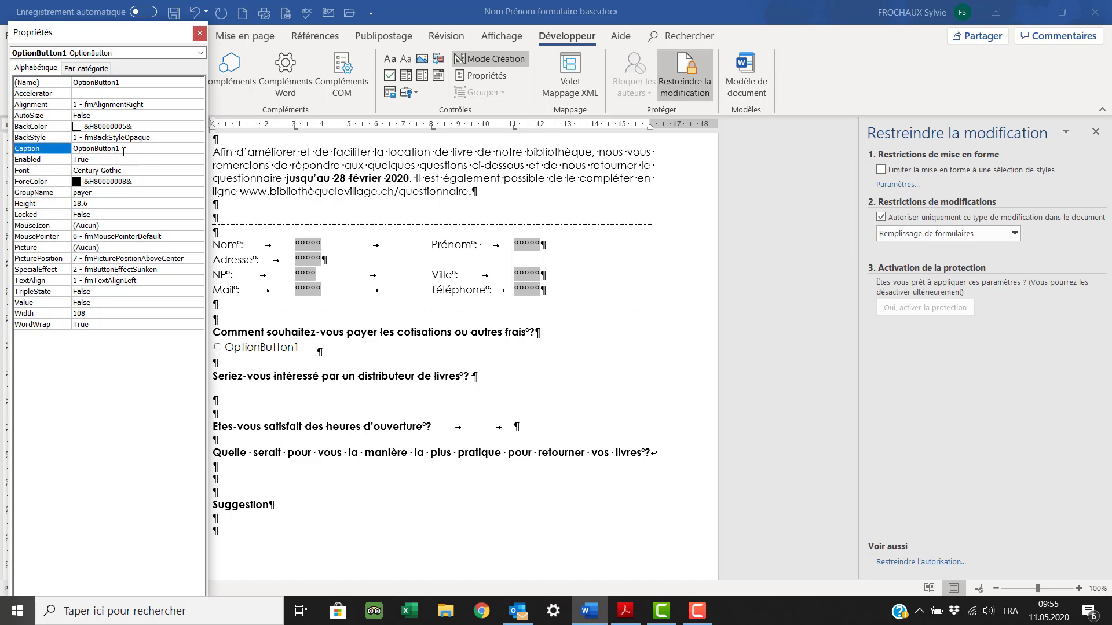
{"action": "left_click_drag", "start_coordinate": [123, 150], "coordinate": [72, 151]}
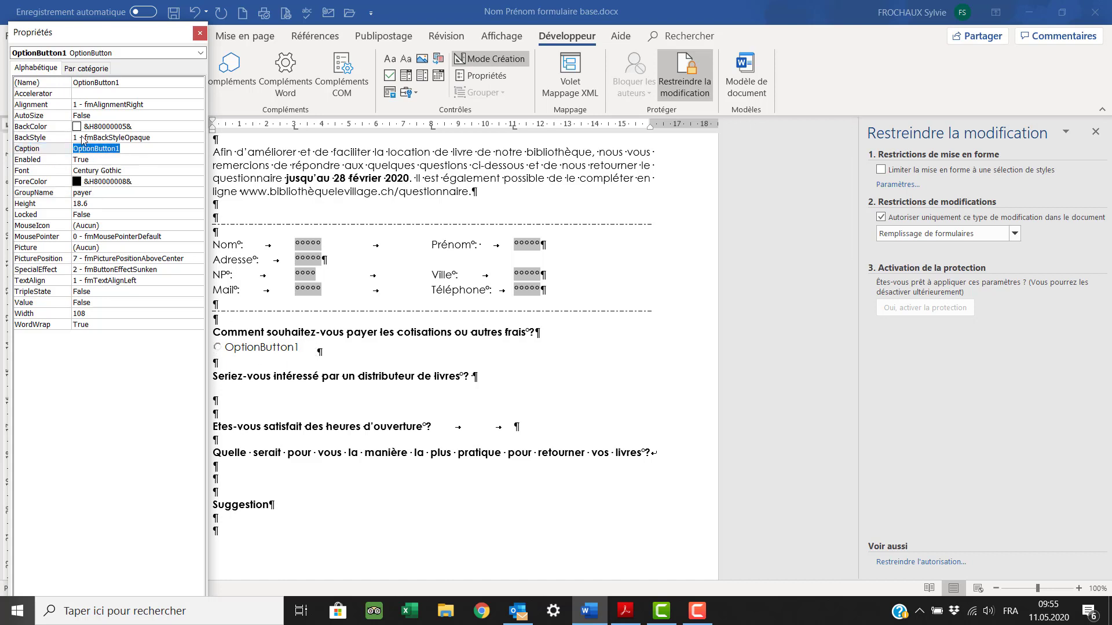
{"action": "type", "text": "pa"}
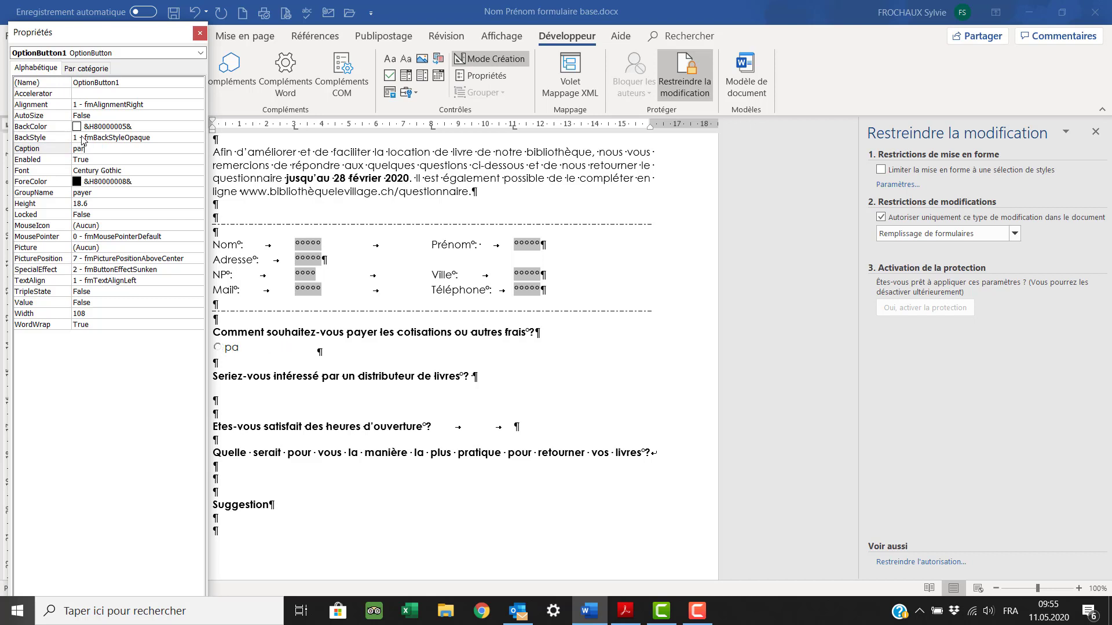
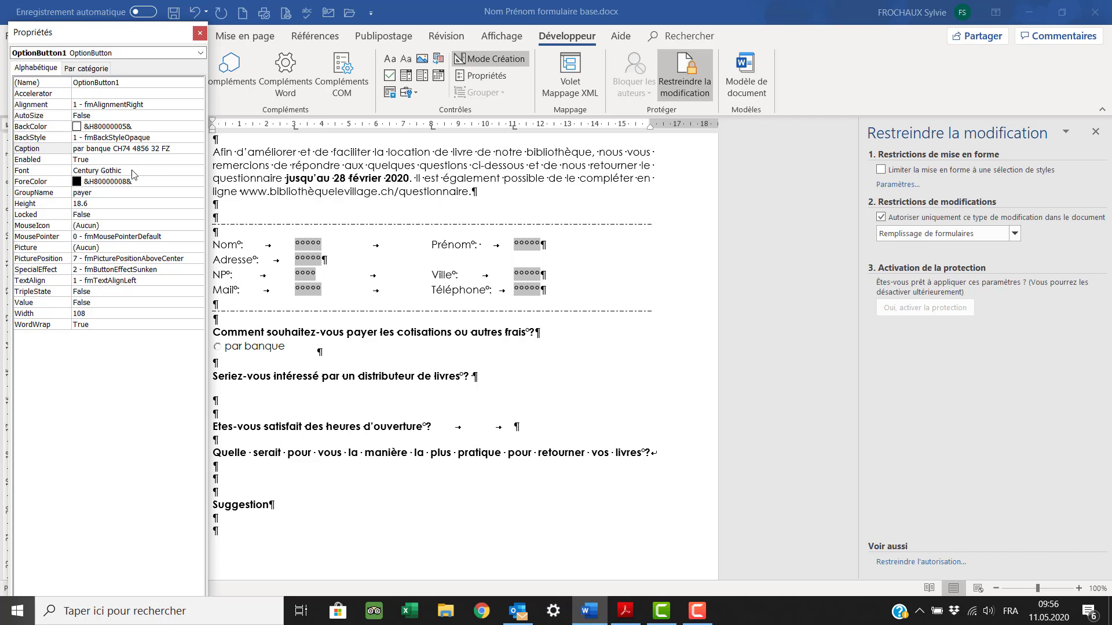
{"action": "left_click", "coordinate": [105, 172]}
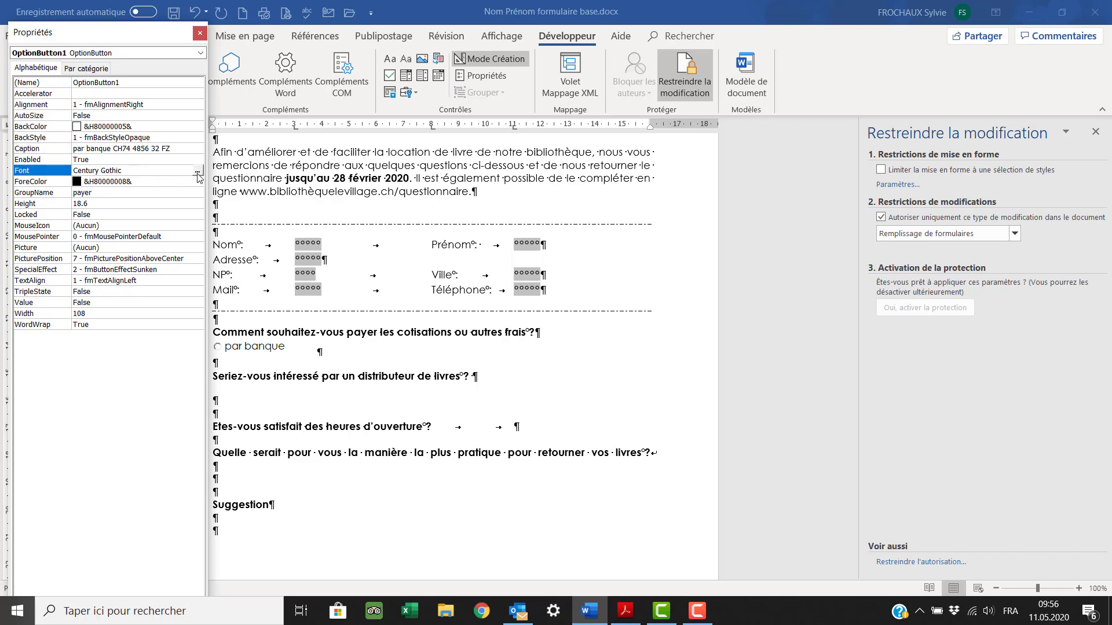
{"action": "left_click", "coordinate": [200, 34]}
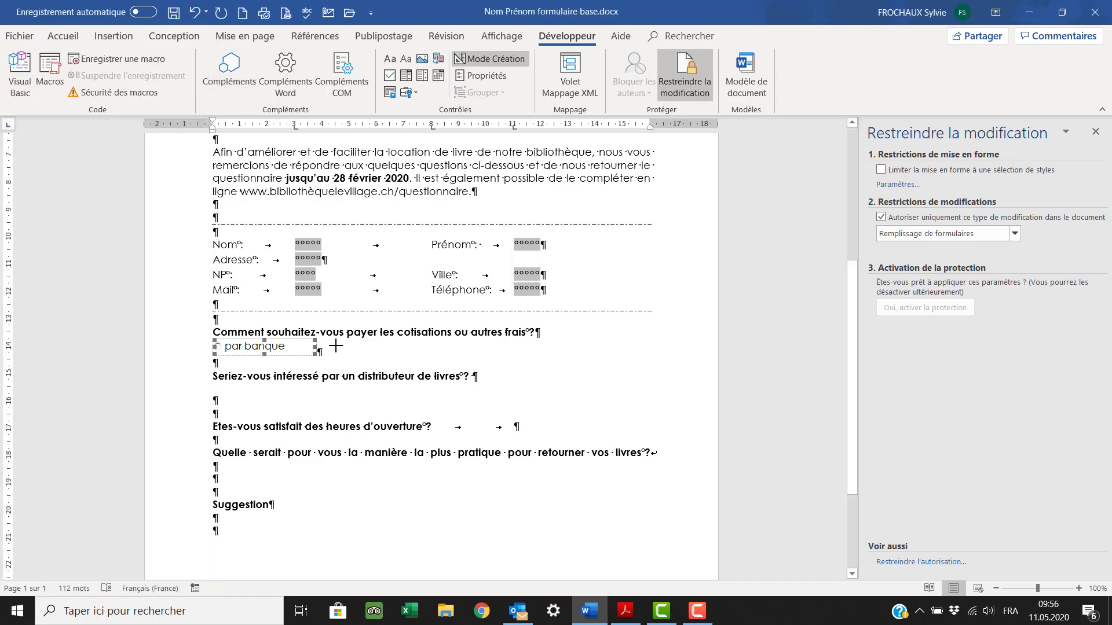
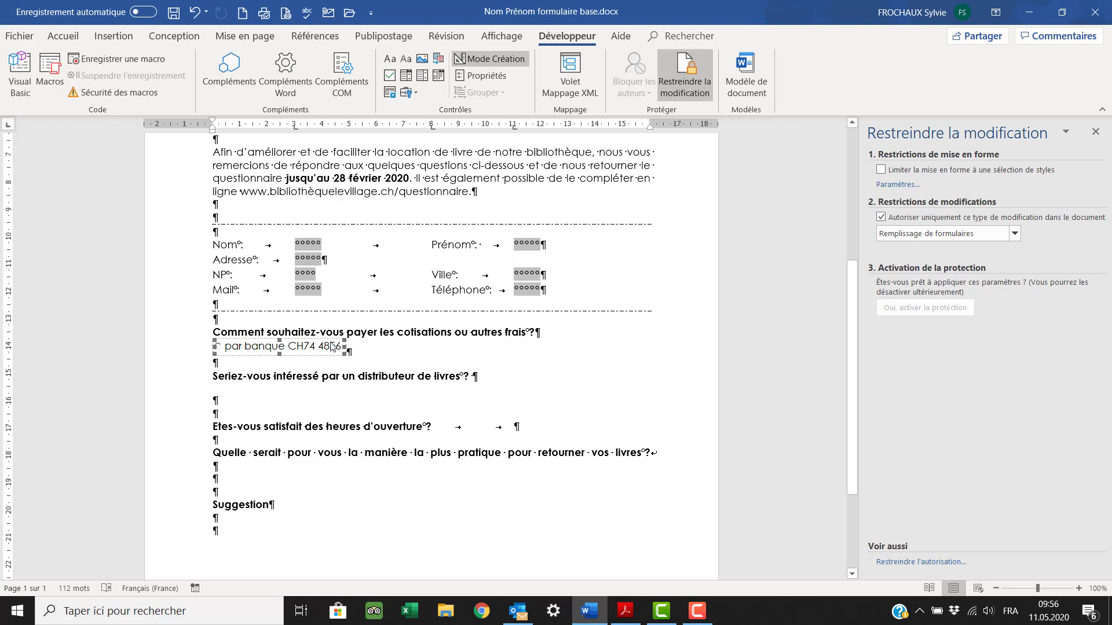
- Paste copies of the par banque button beside it and open the second copy's properties
{"action": "left_click", "coordinate": [394, 348]}
{"action": "key", "text": "ctrl+v"}
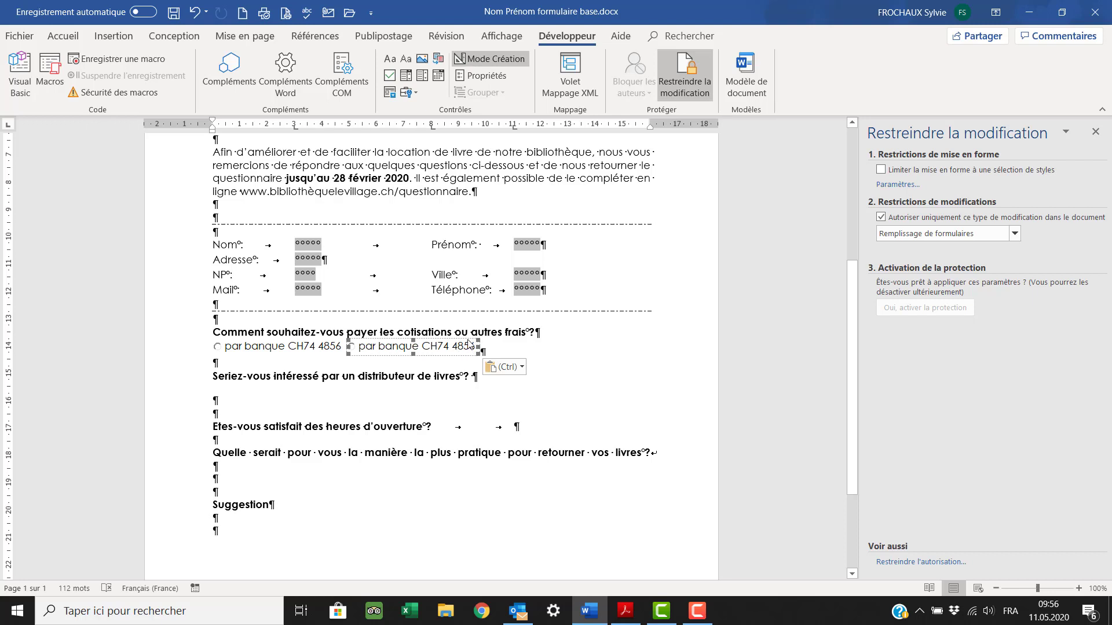
{"action": "left_click", "coordinate": [548, 341]}
{"action": "key", "text": "ctrl+v"}
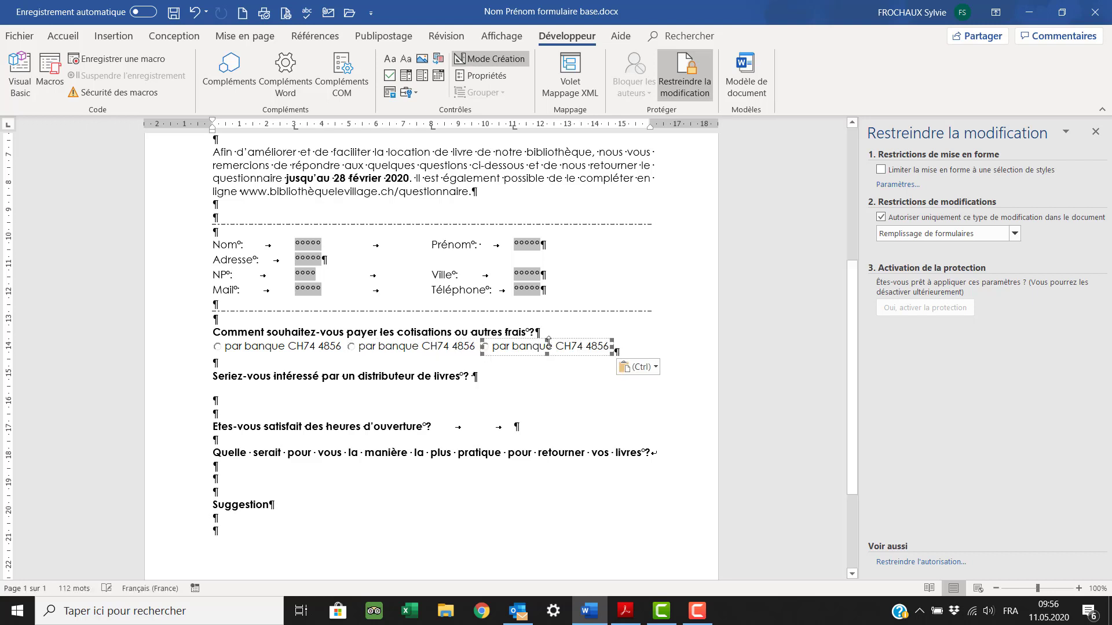
{"action": "left_click", "coordinate": [405, 347]}
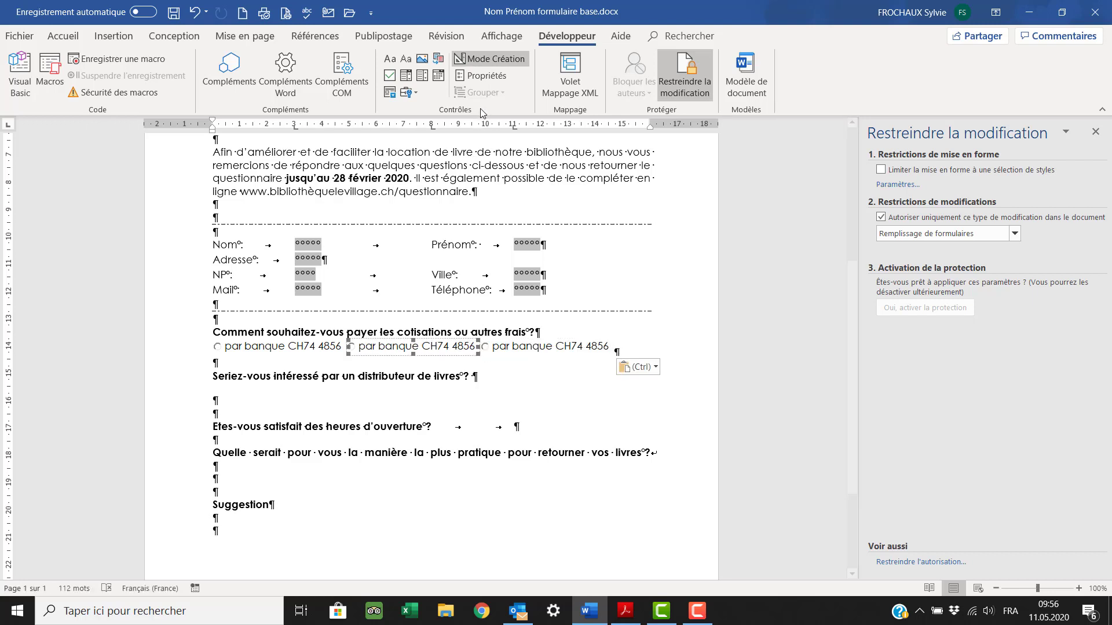
{"action": "left_click", "coordinate": [480, 80]}
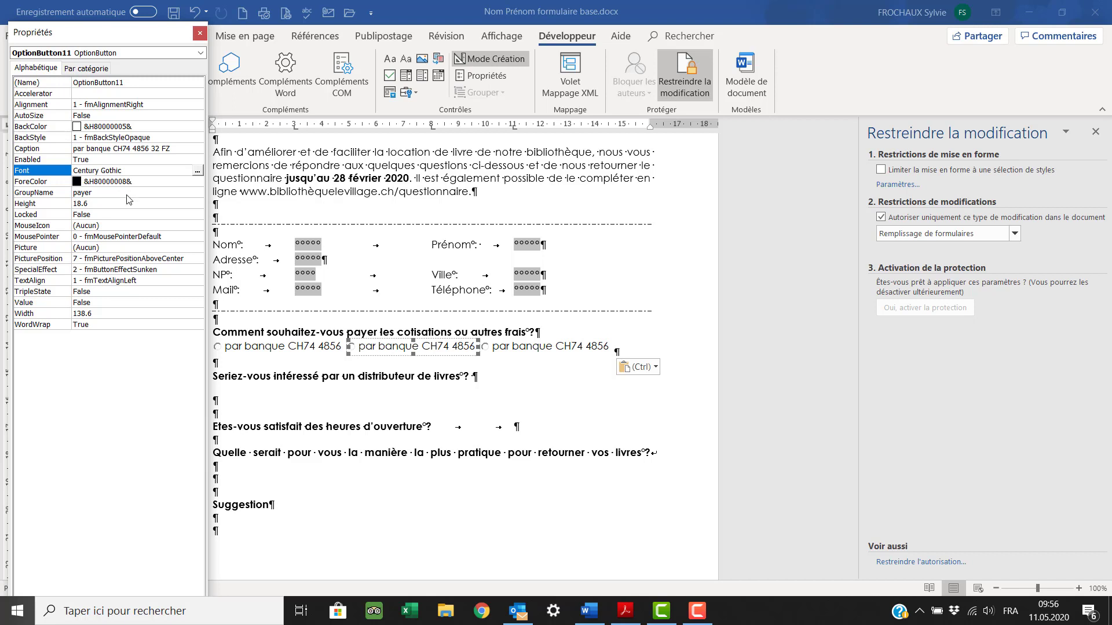
- Caption the second payment button TWINT and the third En liquide
{"action": "left_click", "coordinate": [191, 149]}
{"action": "left_click_drag", "start_coordinate": [191, 148], "coordinate": [71, 150]}
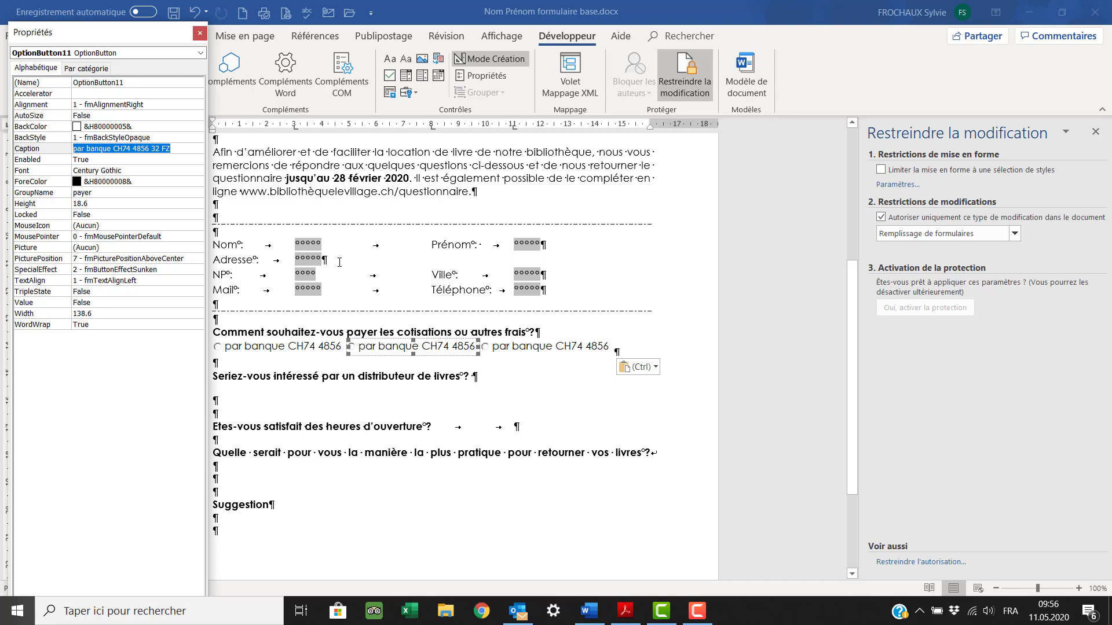
{"action": "type", "text": "TWINT"}
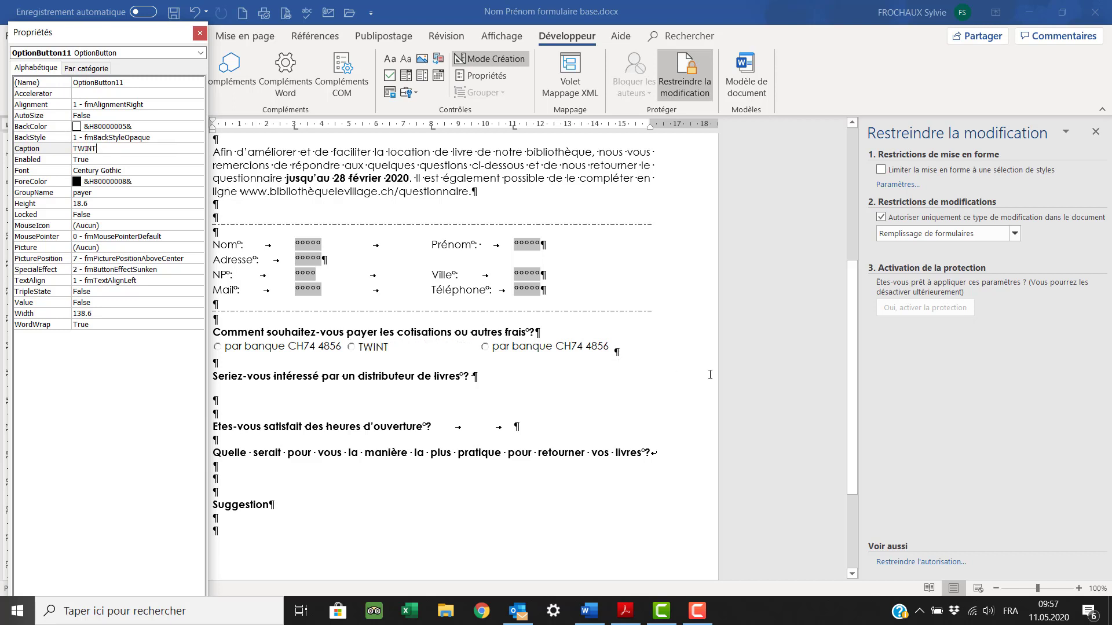
{"action": "left_click", "coordinate": [541, 355]}
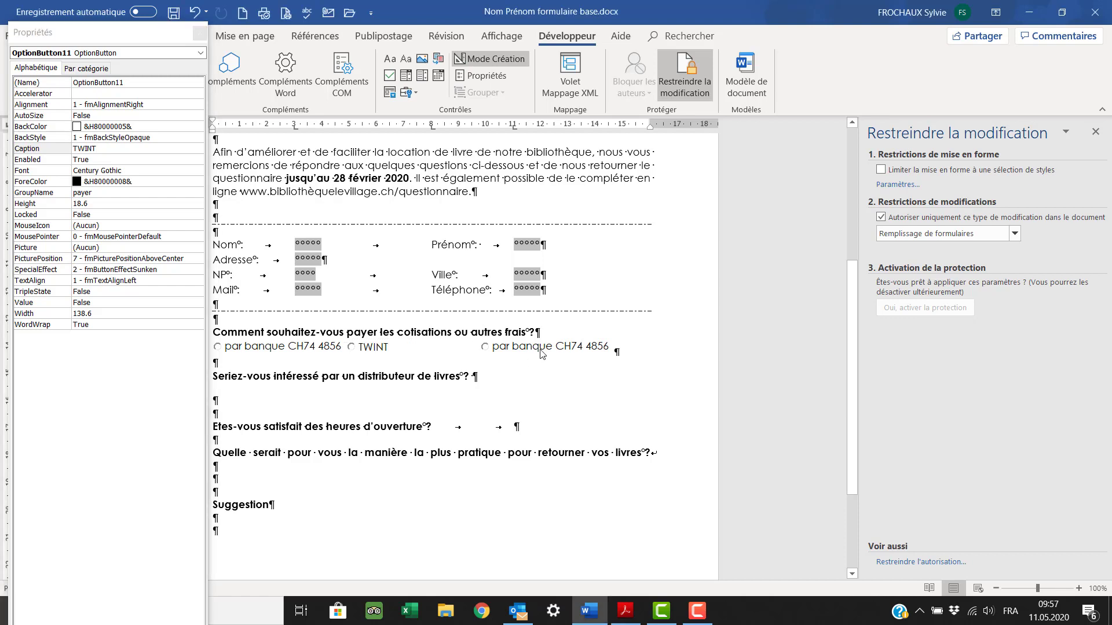
{"action": "left_click", "coordinate": [170, 150]}
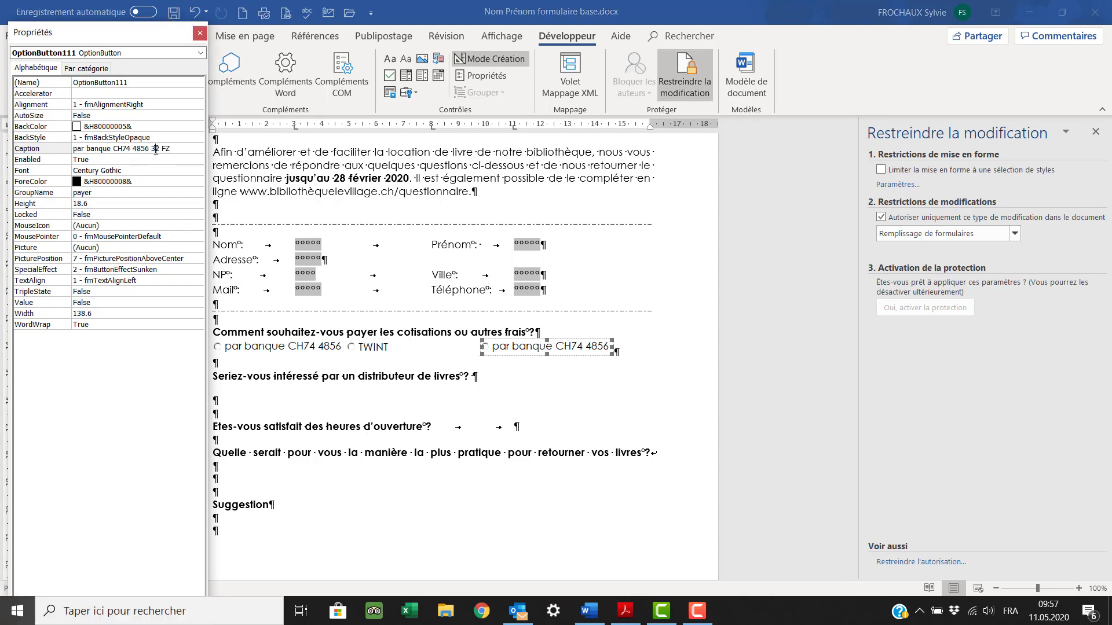
{"action": "left_click_drag", "start_coordinate": [170, 150], "coordinate": [62, 156]}
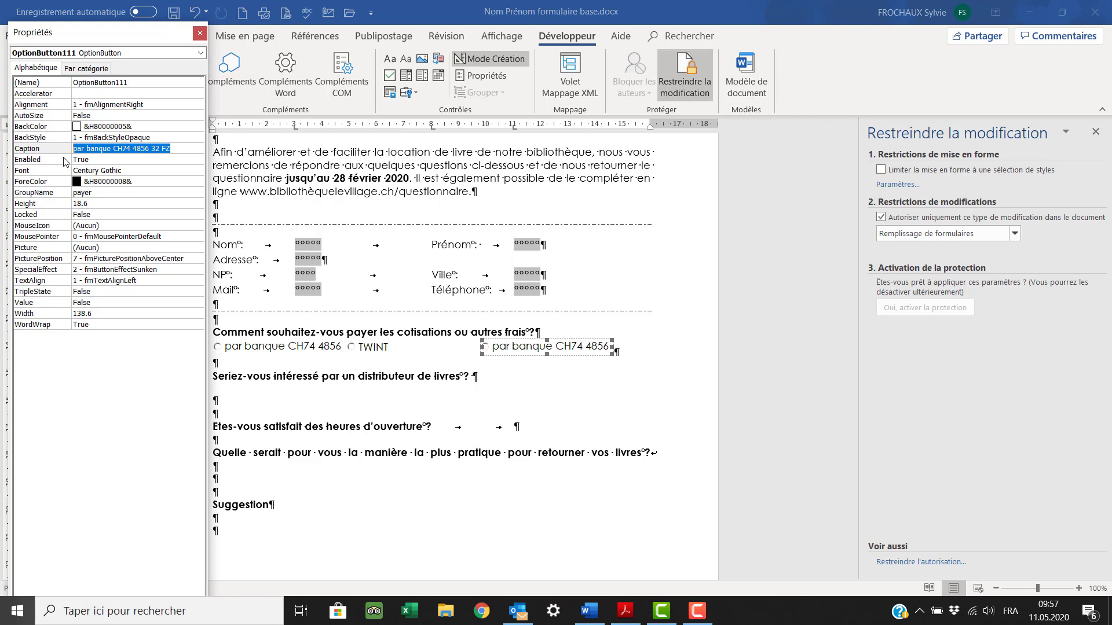
{"action": "type", "text": "En"}
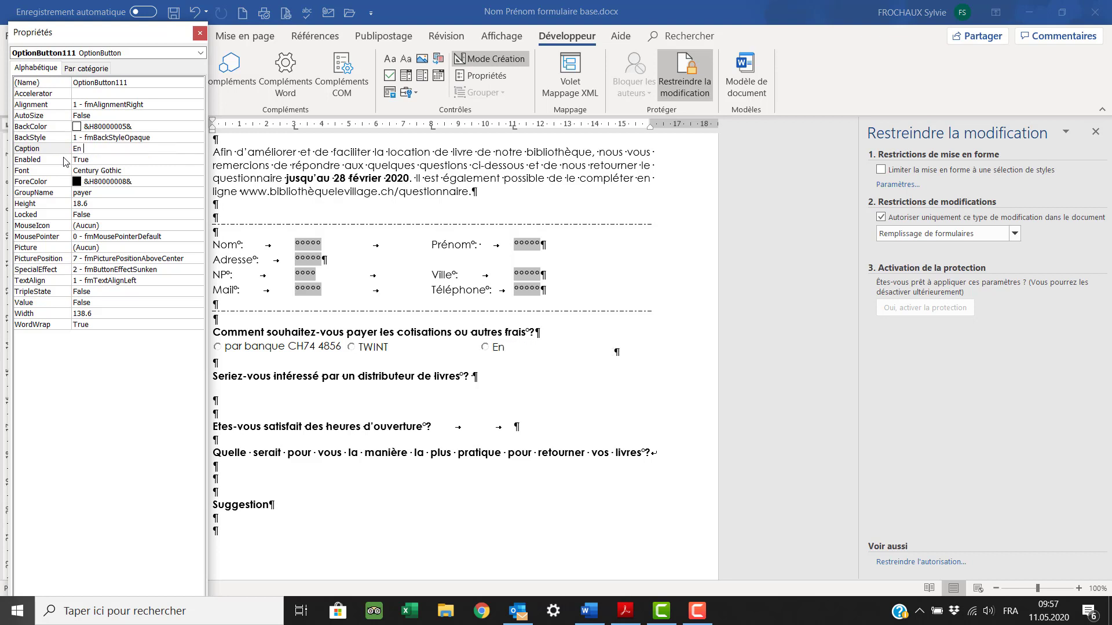
{"action": "type", "text": " liquide"}
{"action": "left_click", "coordinate": [99, 195]}
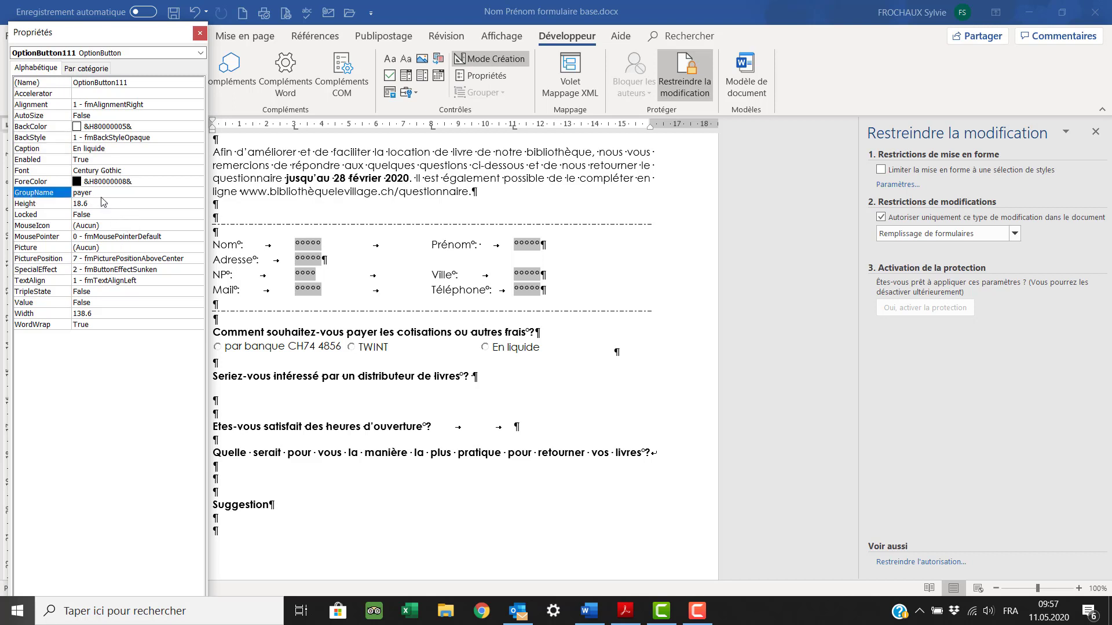
{"action": "left_click", "coordinate": [200, 32]}
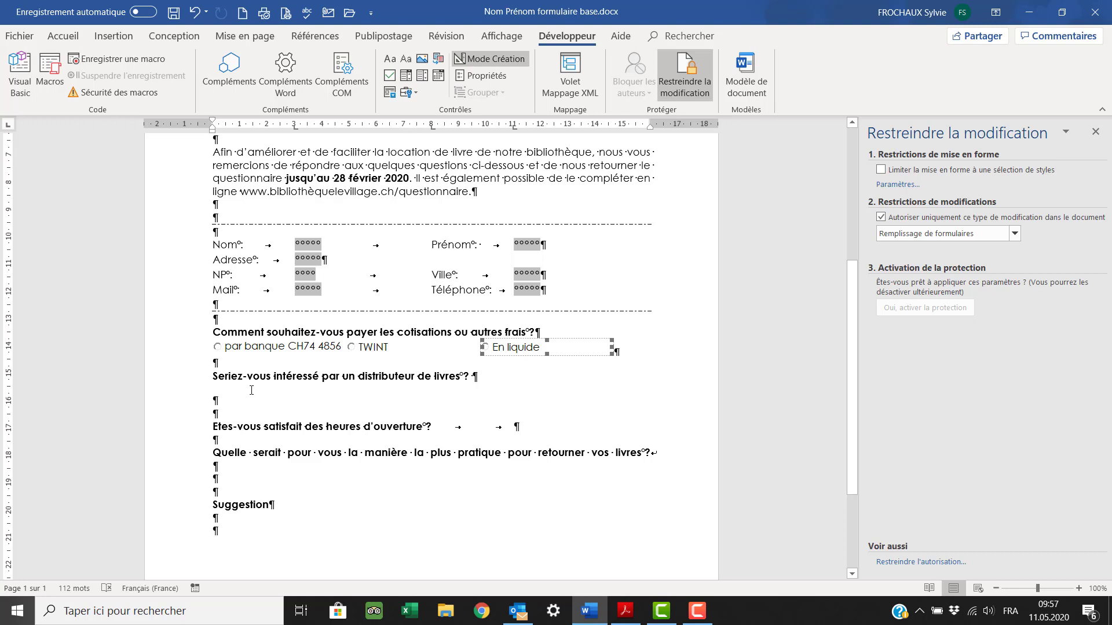
{"action": "left_click", "coordinate": [482, 381]}
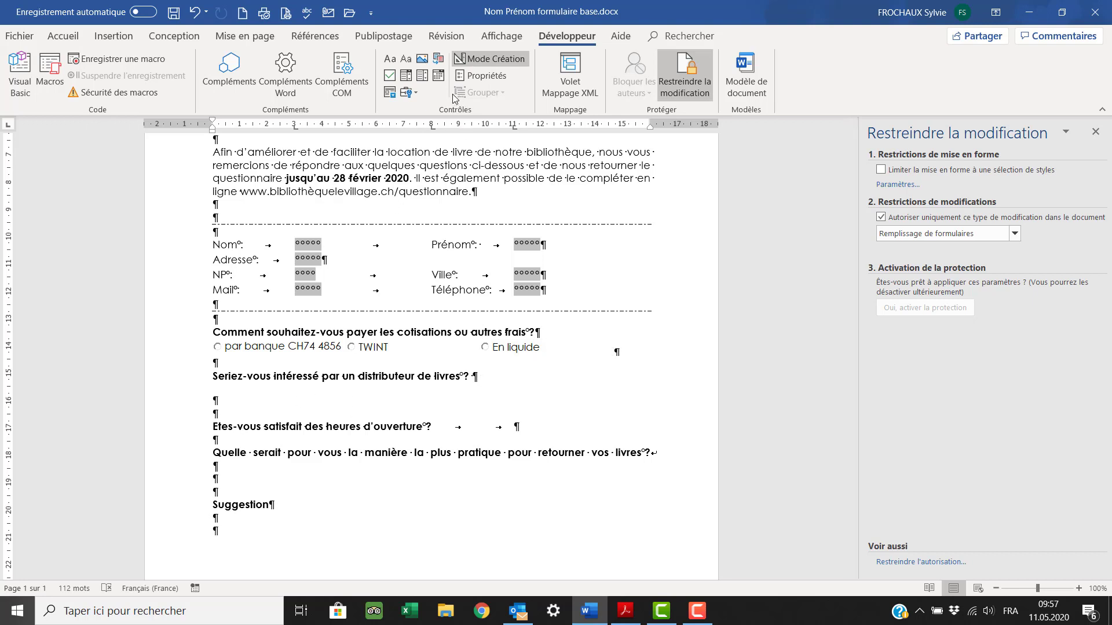
- Insert an option button after the distributor question with GroupName livre and caption OUI
{"action": "left_click", "coordinate": [416, 94]}
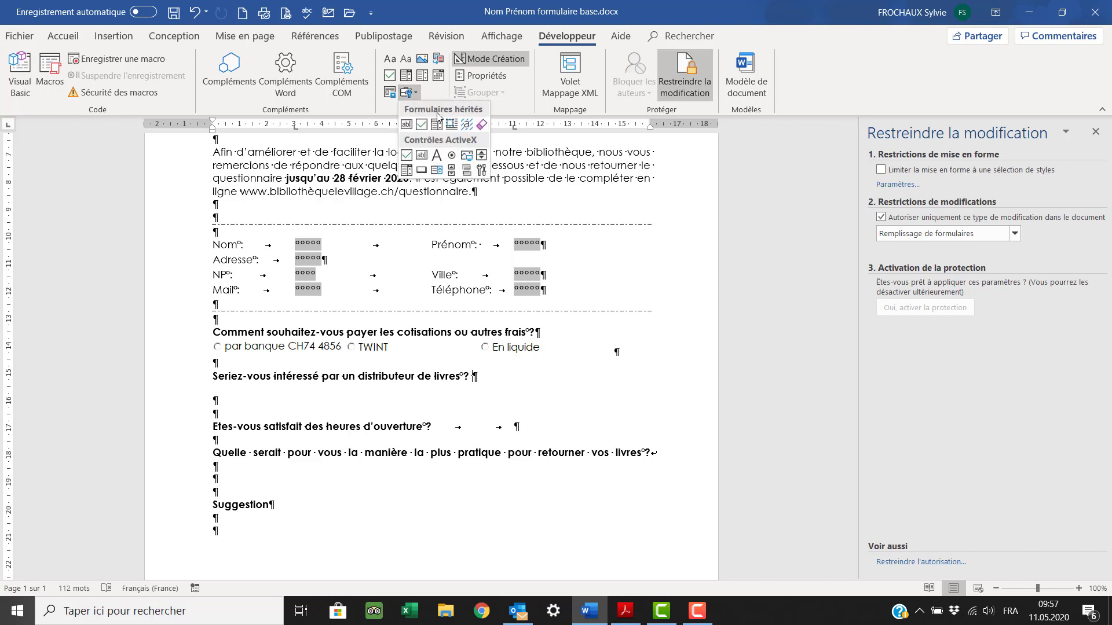
{"action": "left_click", "coordinate": [450, 155]}
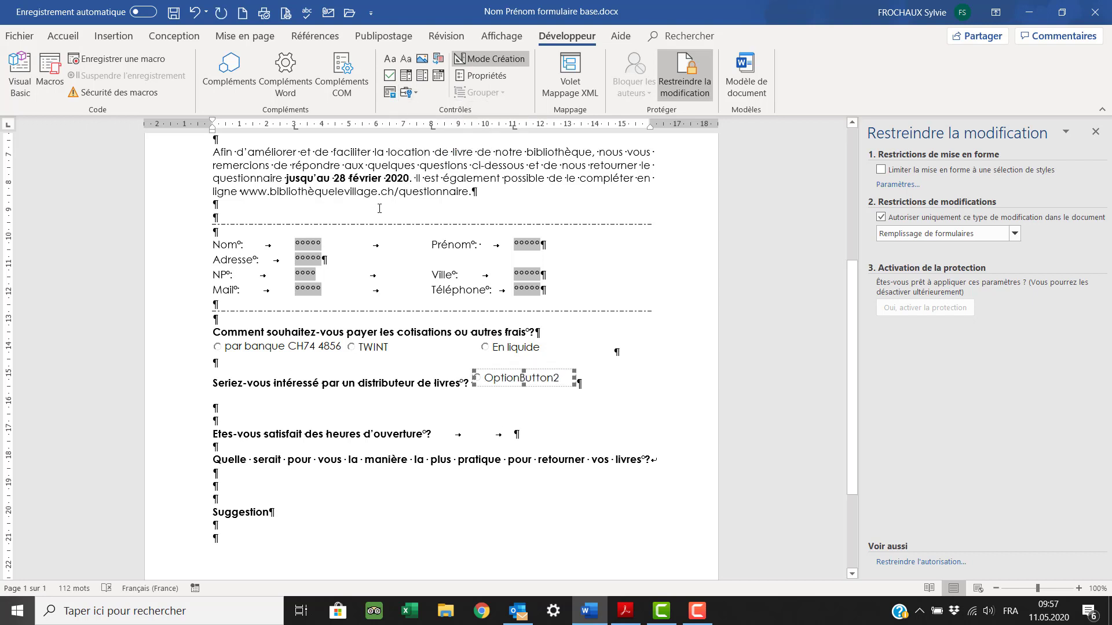
{"action": "left_click", "coordinate": [481, 74]}
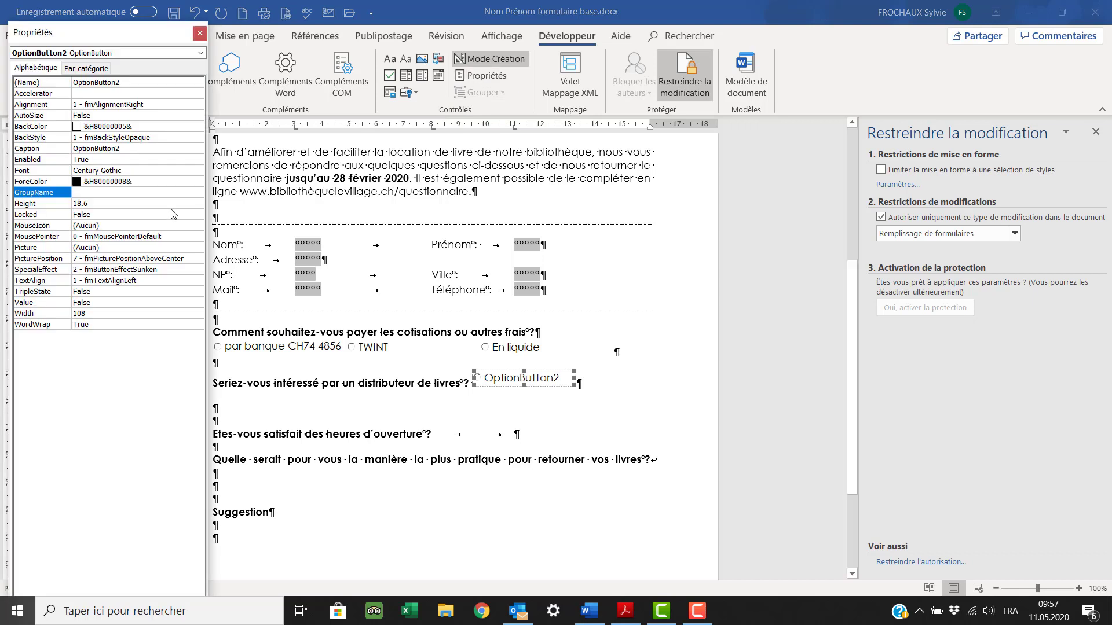
{"action": "left_click", "coordinate": [89, 192]}
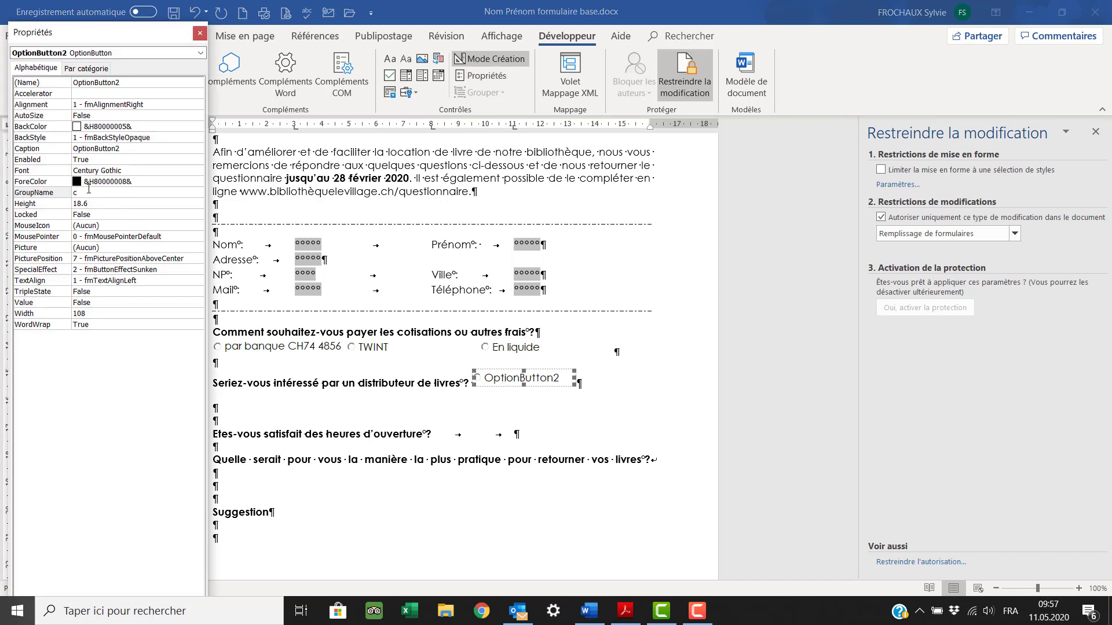
{"action": "key", "text": "BackSpace"}
{"action": "type", "text": "livre"}
{"action": "left_click", "coordinate": [130, 149]}
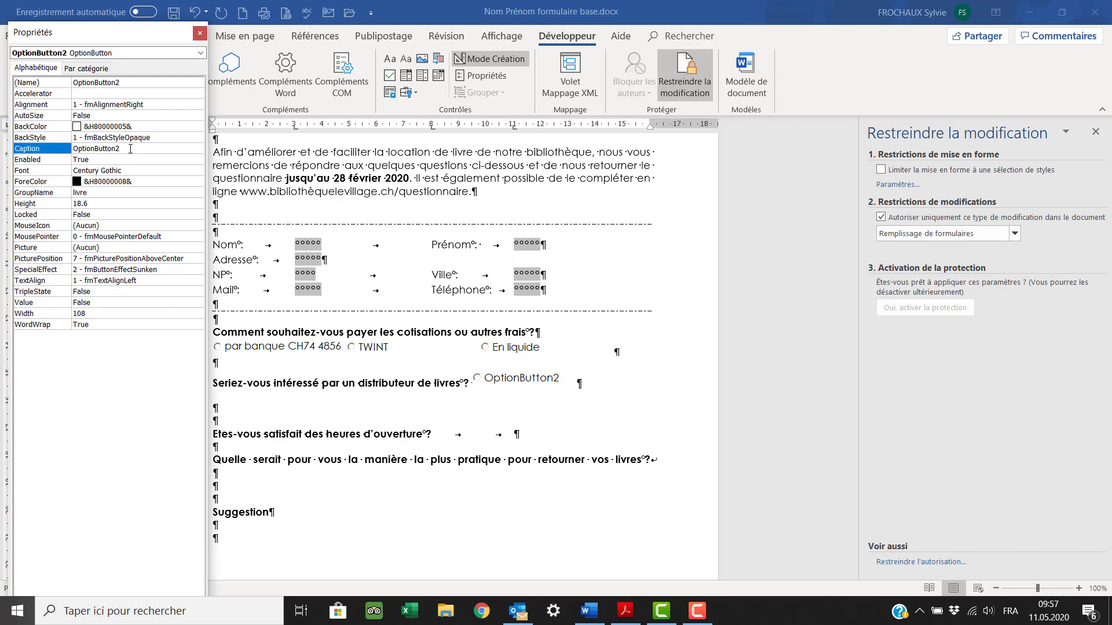
{"action": "left_click_drag", "start_coordinate": [130, 149], "coordinate": [72, 149]}
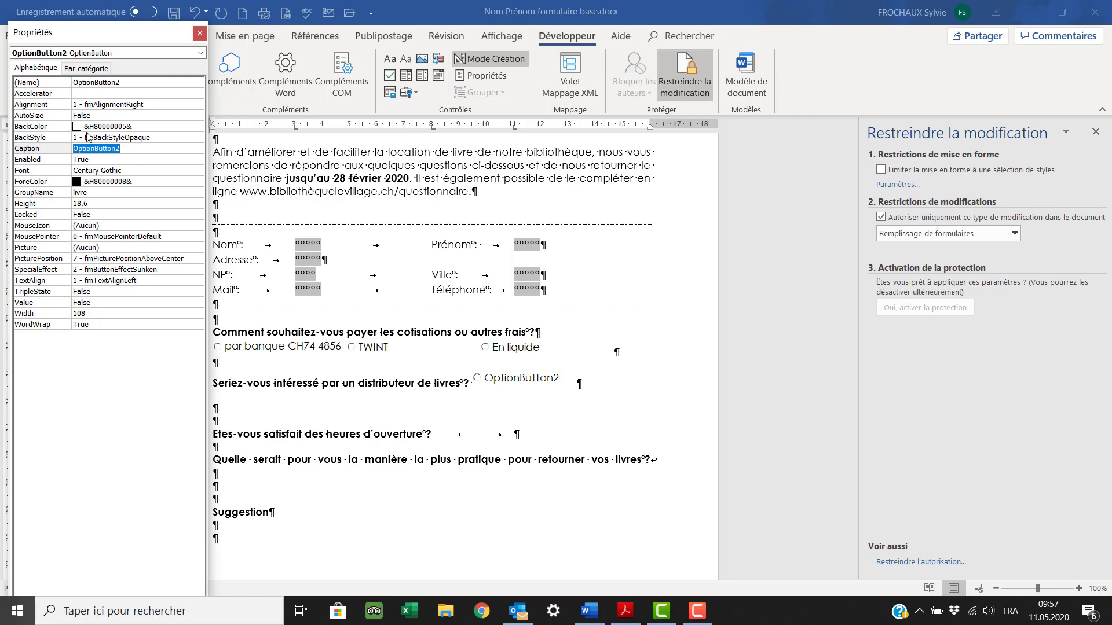
{"action": "type", "text": "OUI"}
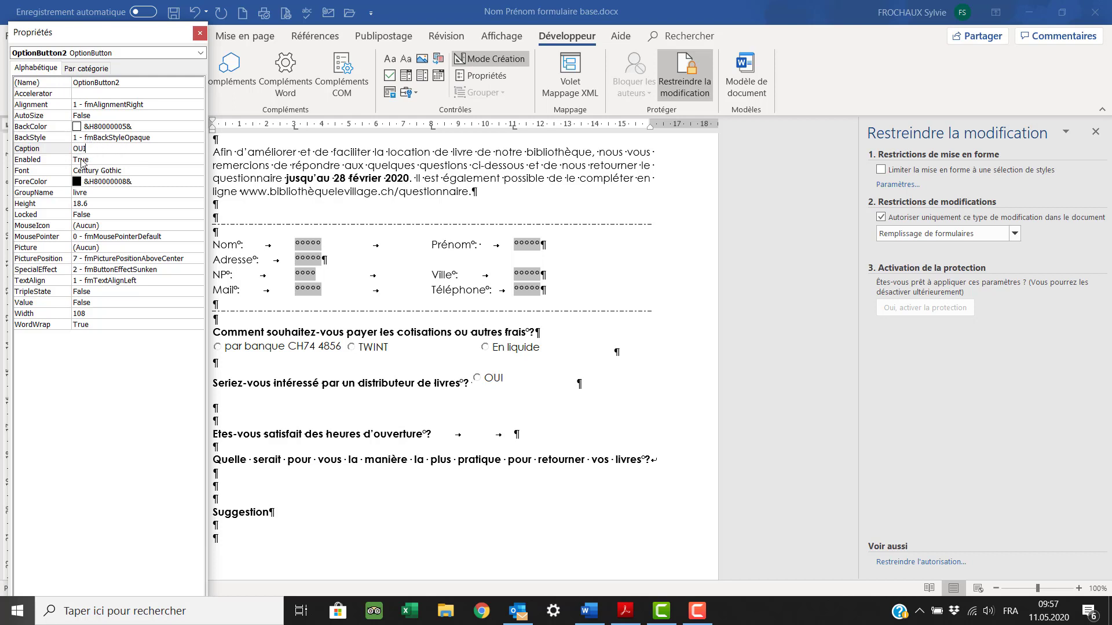
- Narrow the OUI button and place a copy beside it captioned NON
{"action": "left_click", "coordinate": [512, 379]}
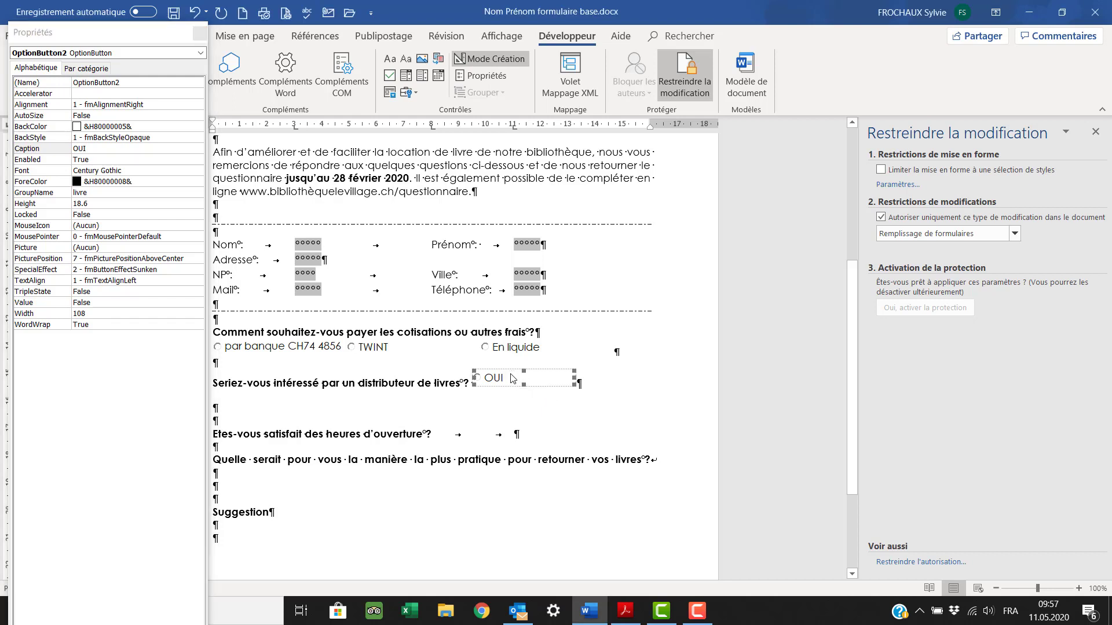
{"action": "left_click_drag", "start_coordinate": [562, 383], "coordinate": [547, 382]}
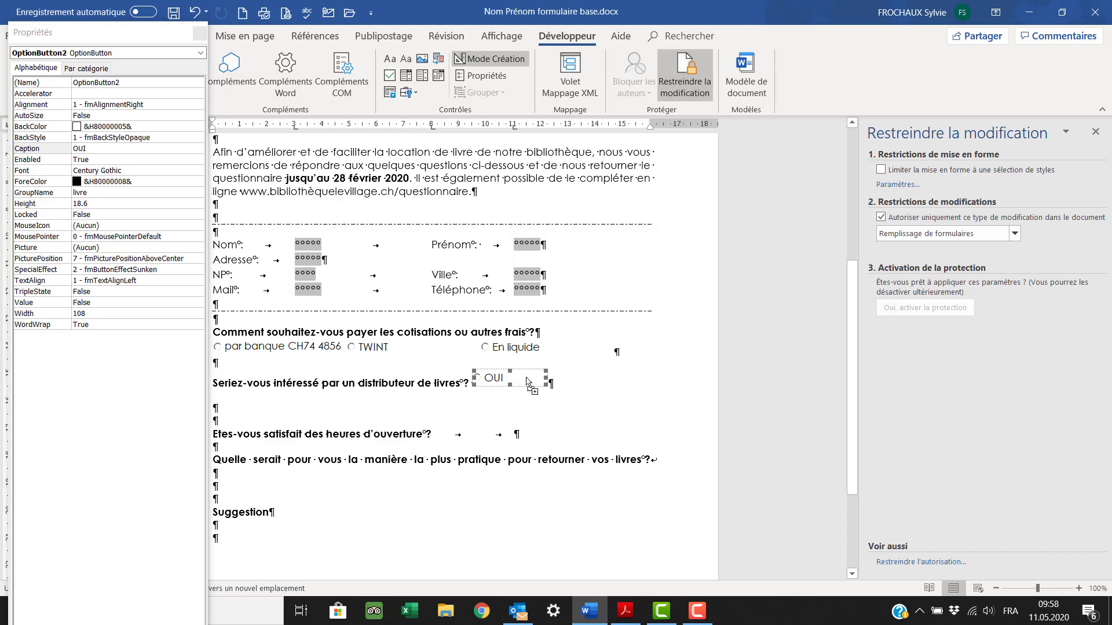
{"action": "left_click", "coordinate": [557, 373]}
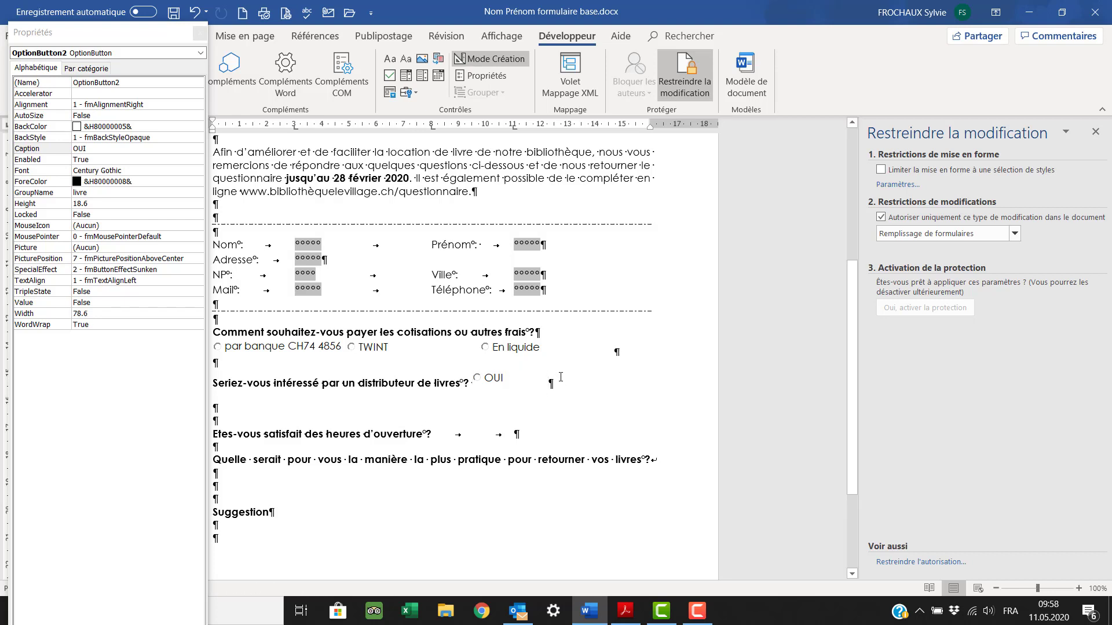
{"action": "left_click", "coordinate": [495, 377]}
{"action": "left_click_drag", "start_coordinate": [534, 379], "coordinate": [557, 380]}
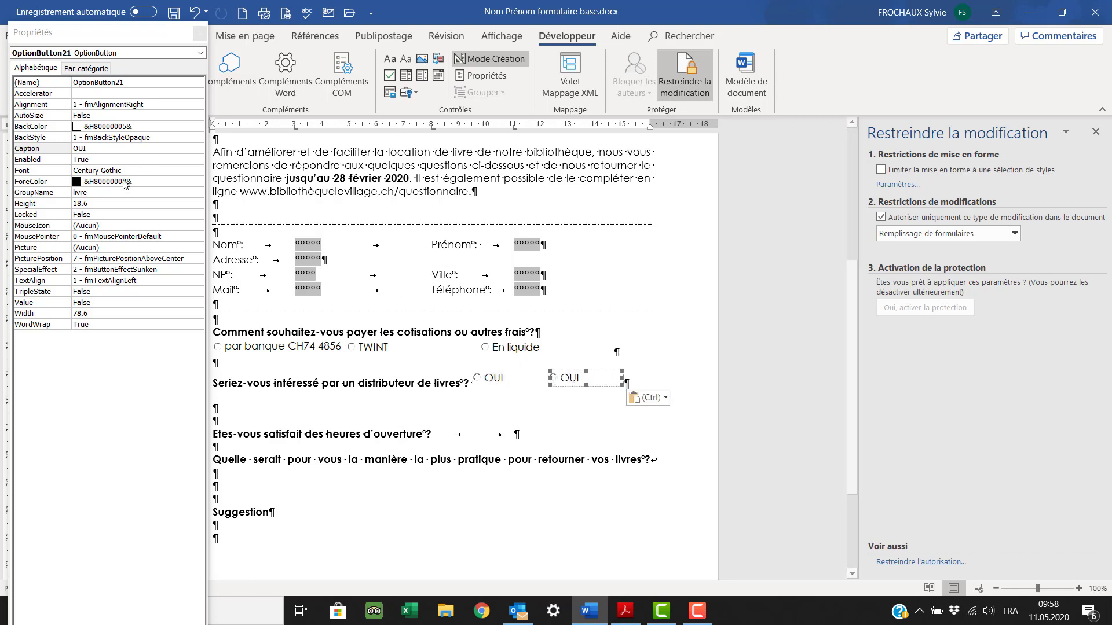
{"action": "left_click", "coordinate": [98, 148]}
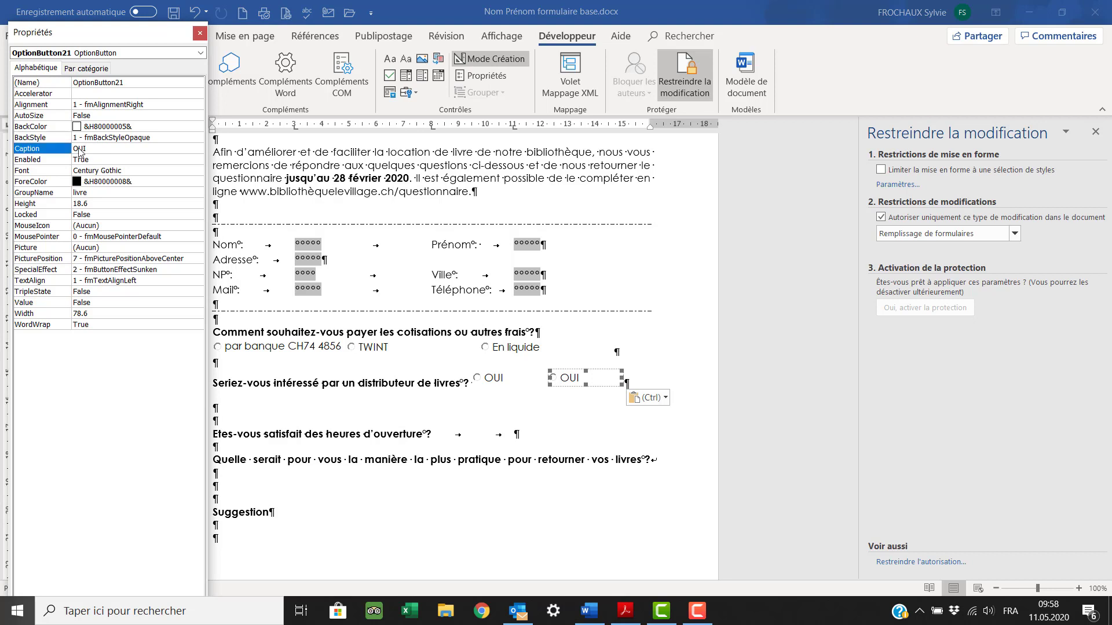
{"action": "double_click", "coordinate": [91, 147]}
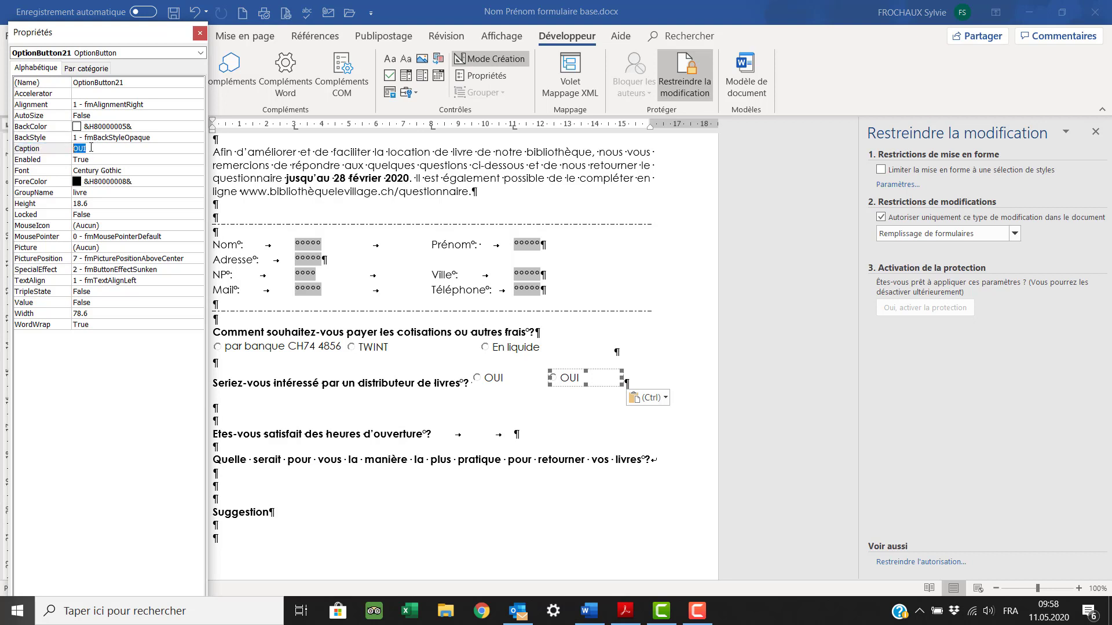
{"action": "type", "text": "NON"}
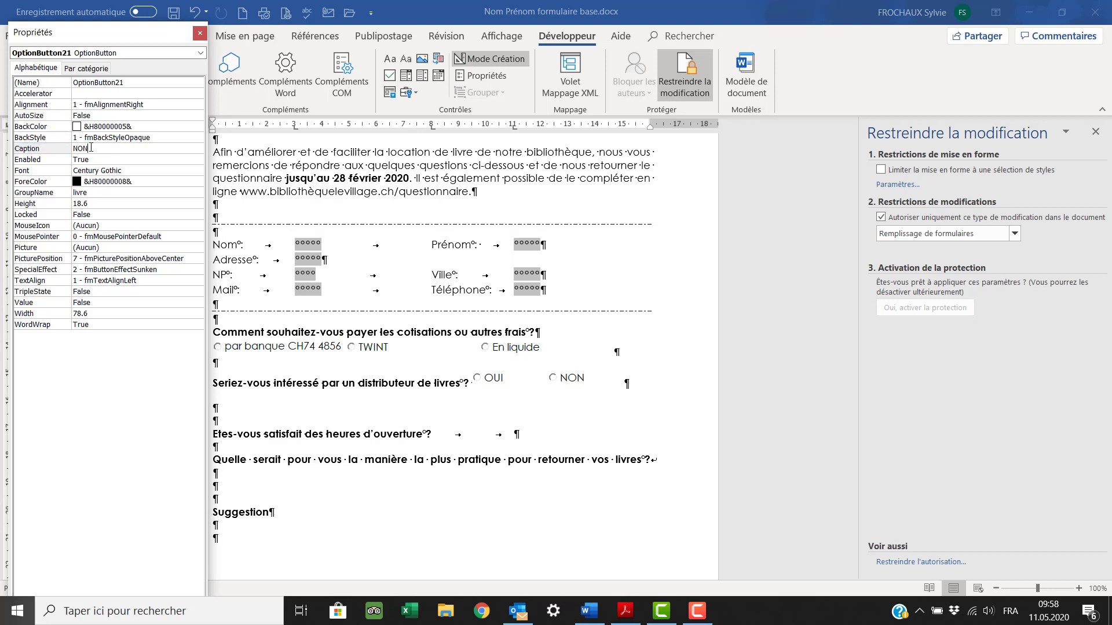
{"action": "left_click", "coordinate": [199, 33]}
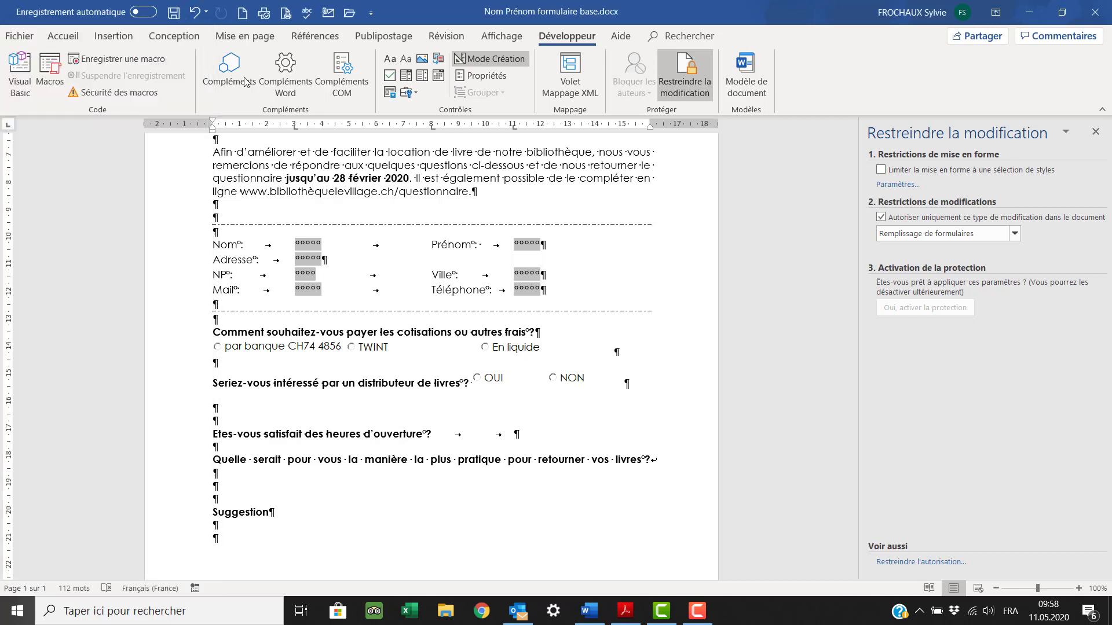
- Edit the OUI option button as an object and nudge it slightly lower
{"action": "left_click", "coordinate": [505, 380]}
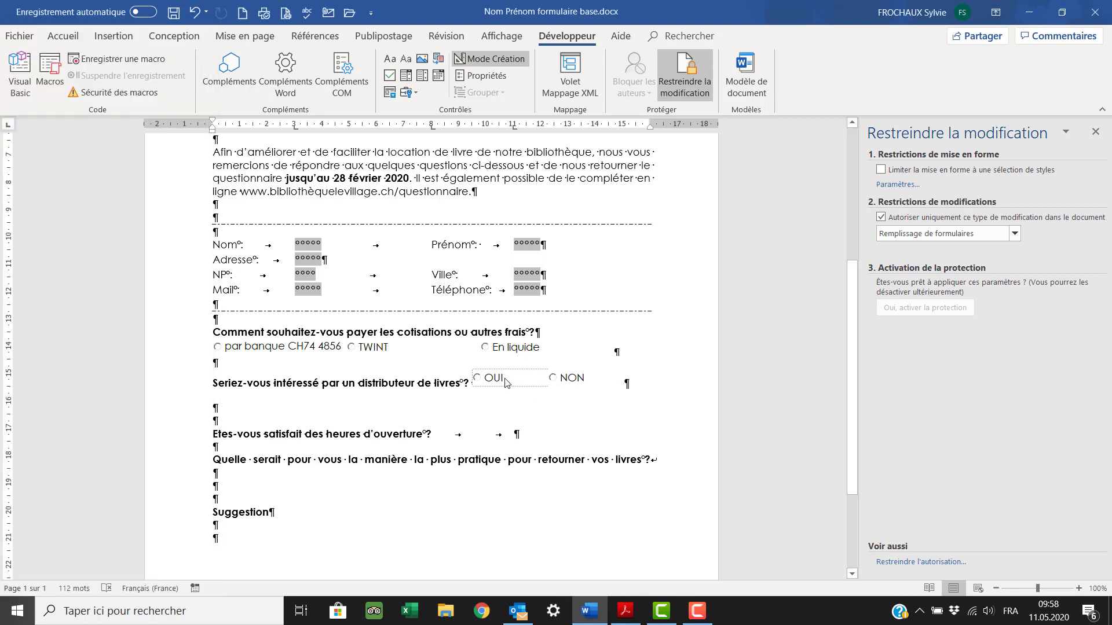
{"action": "left_click", "coordinate": [506, 383]}
{"action": "right_click", "coordinate": [503, 382]}
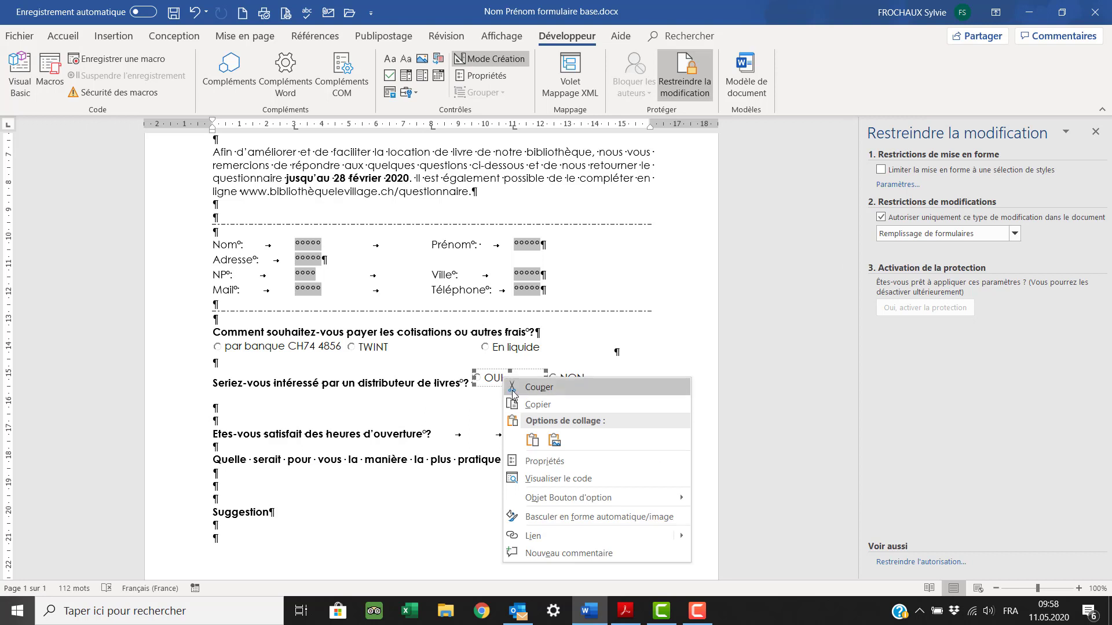
{"action": "mouse_move", "coordinate": [550, 499]}
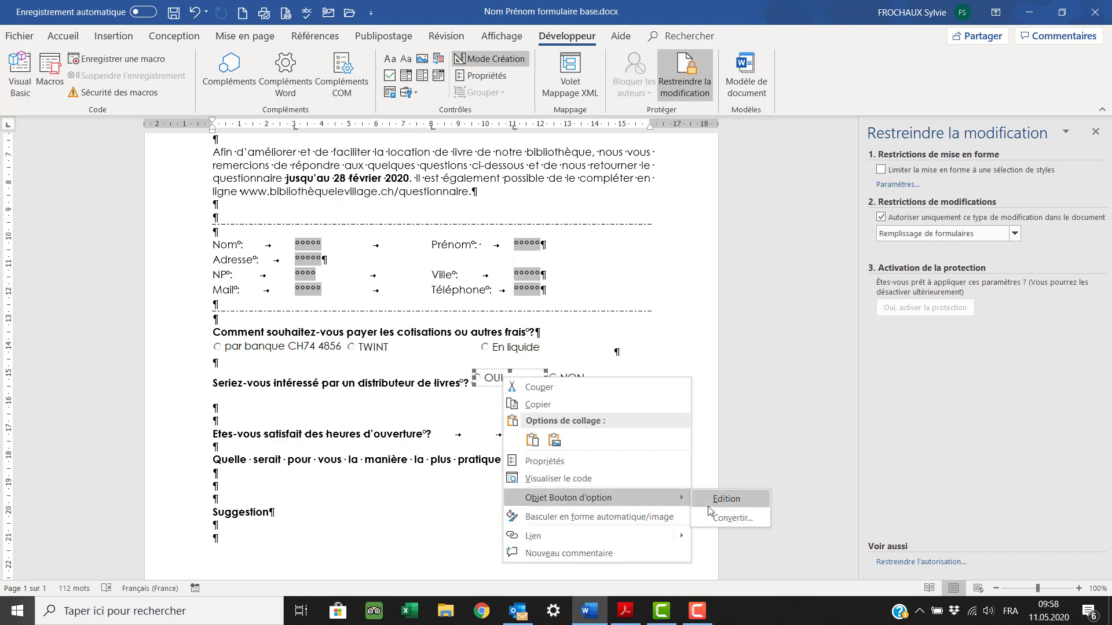
{"action": "left_click", "coordinate": [724, 498]}
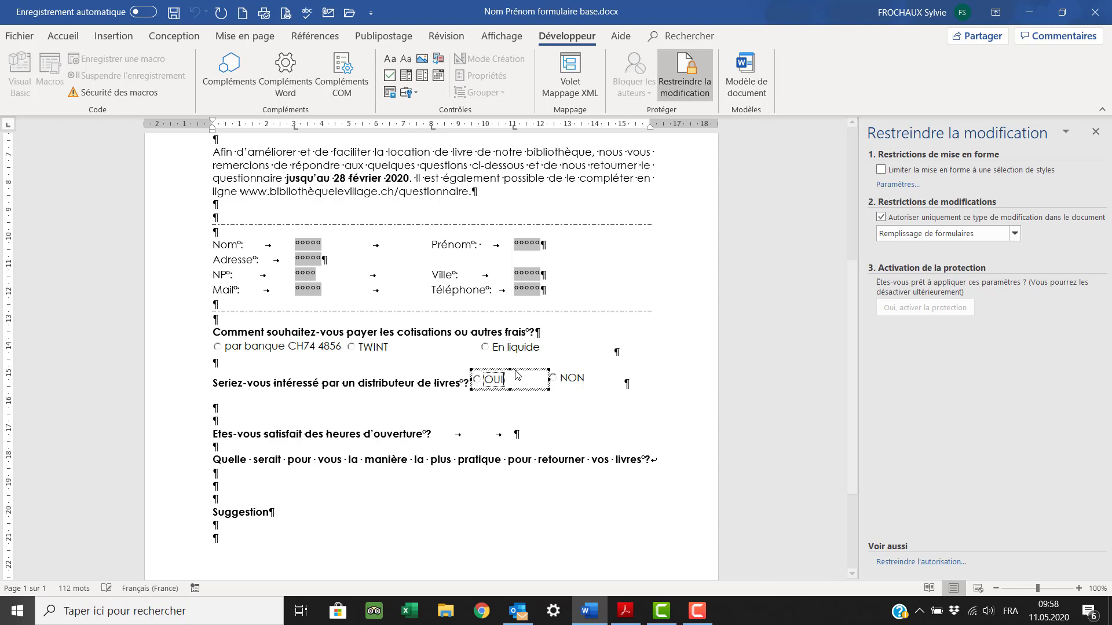
{"action": "left_click_drag", "start_coordinate": [515, 370], "coordinate": [516, 376]}
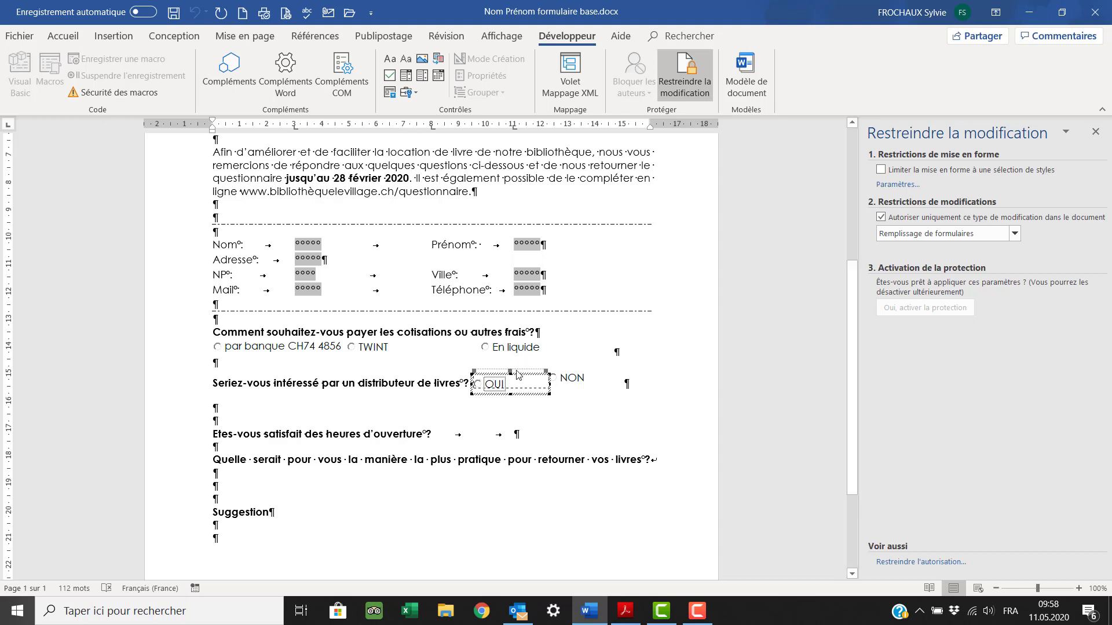
{"action": "key", "text": "ctrl+z"}
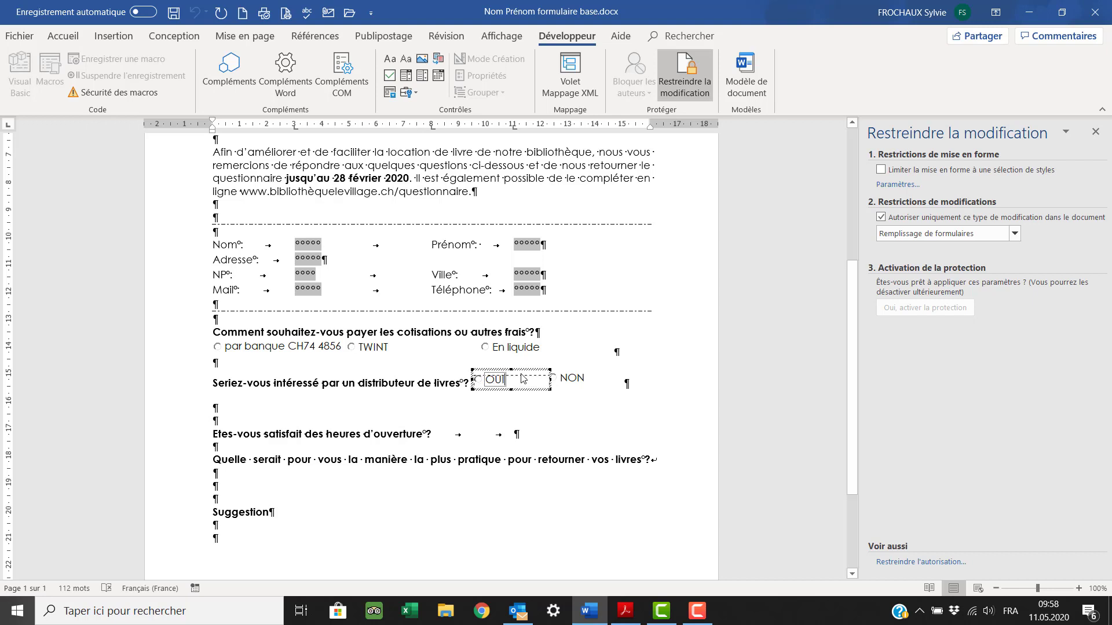
{"action": "key", "text": "ctrl+y"}
- Edit the NON option button and resize it to match OUI
{"action": "left_click", "coordinate": [573, 377]}
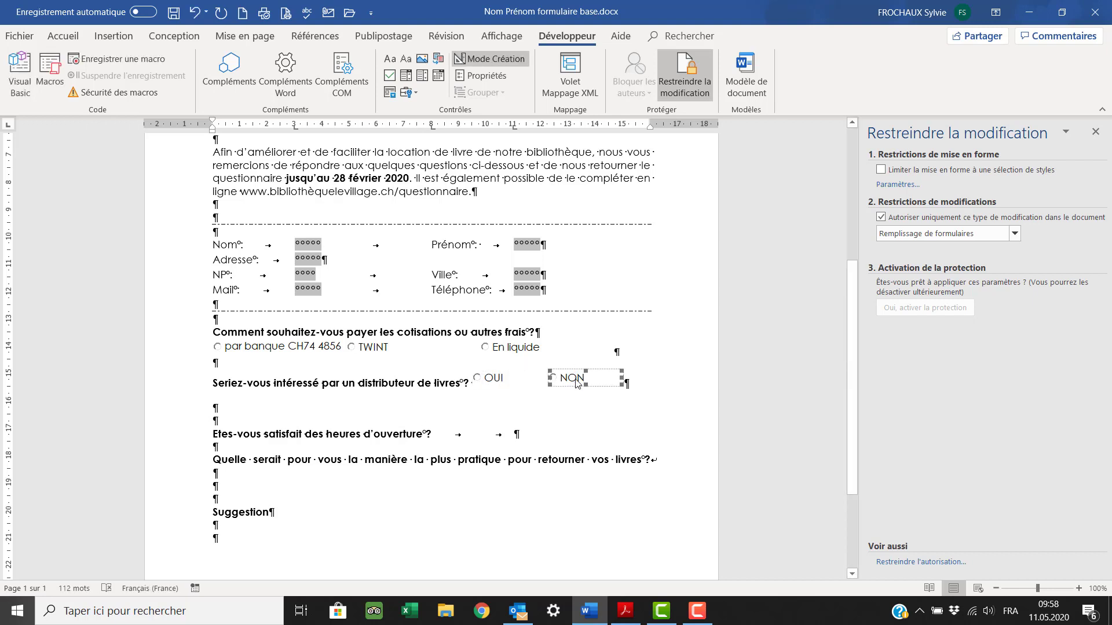
{"action": "right_click", "coordinate": [576, 379]}
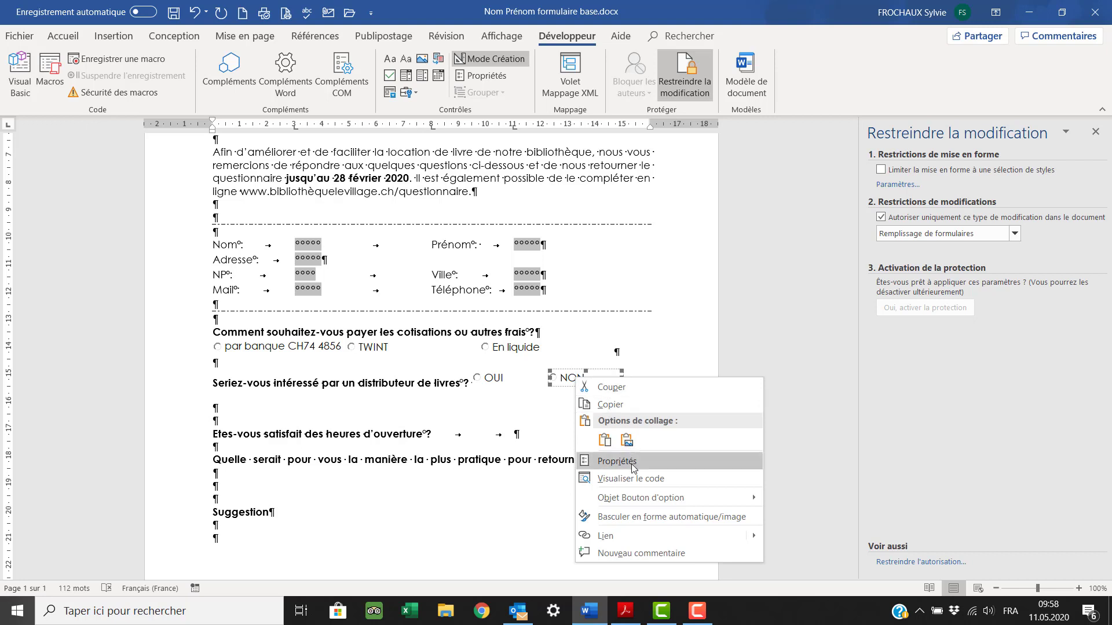
{"action": "mouse_move", "coordinate": [641, 498]}
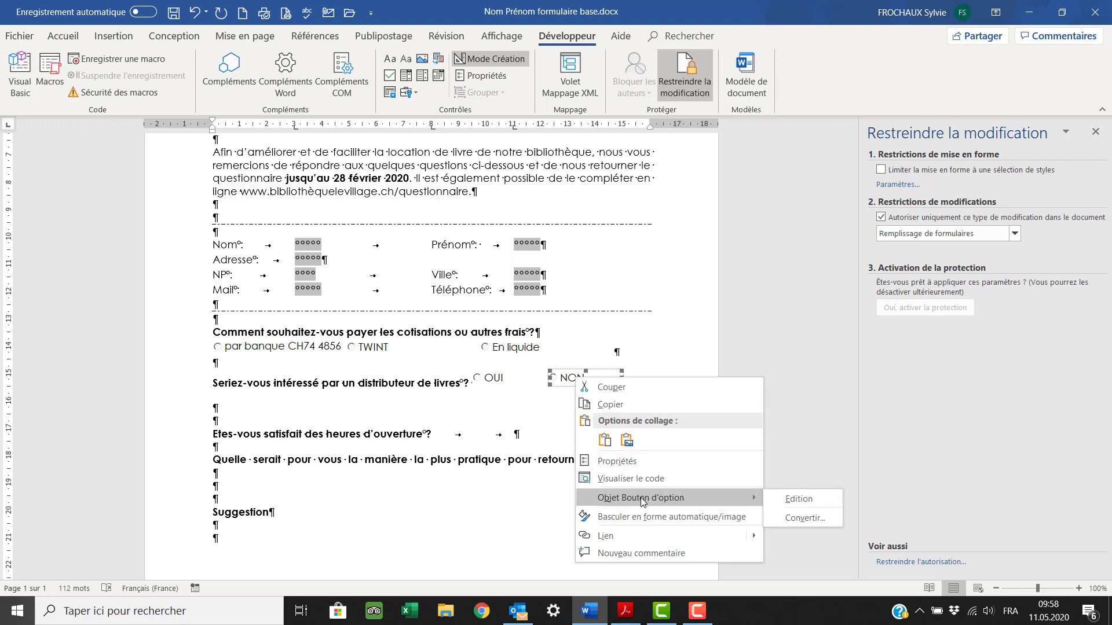
{"action": "left_click", "coordinate": [787, 506]}
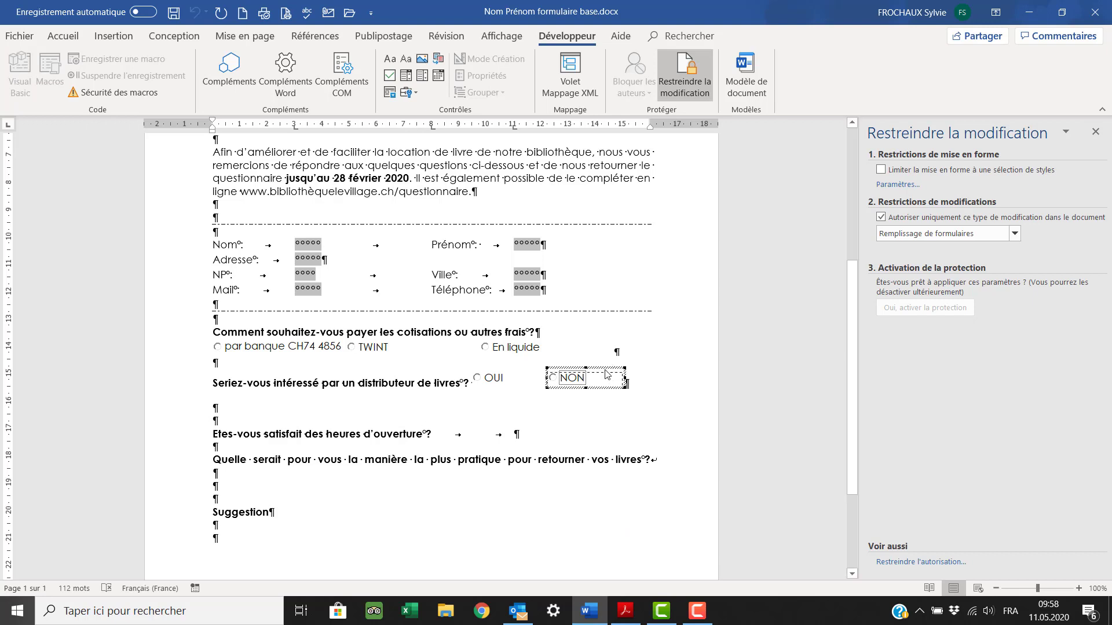
{"action": "left_click_drag", "start_coordinate": [608, 367], "coordinate": [604, 370]}
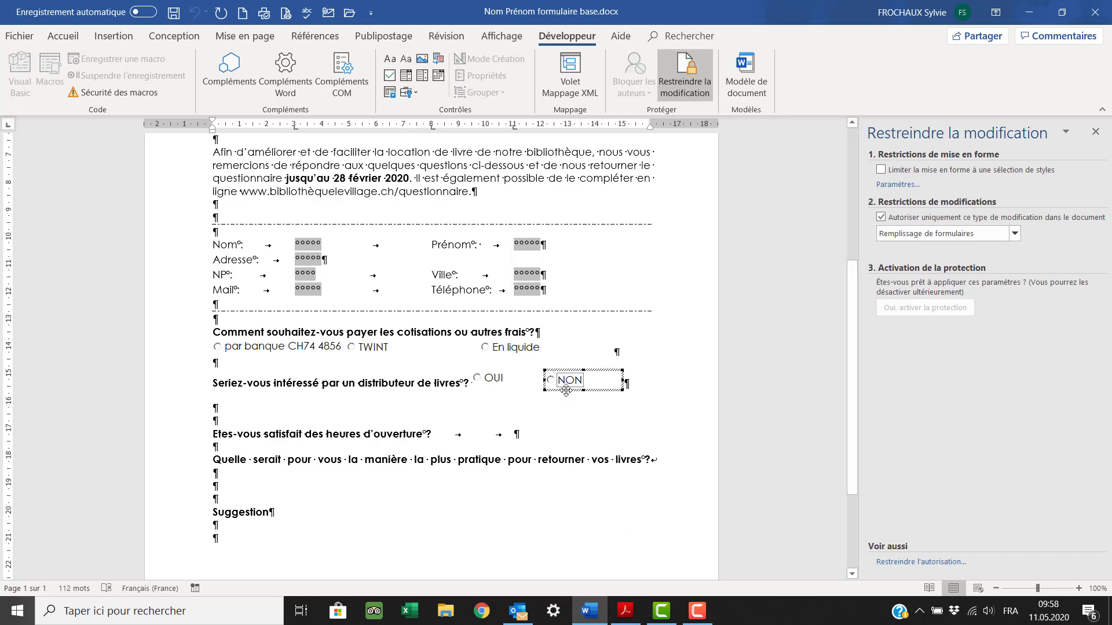
{"action": "left_click", "coordinate": [239, 409]}
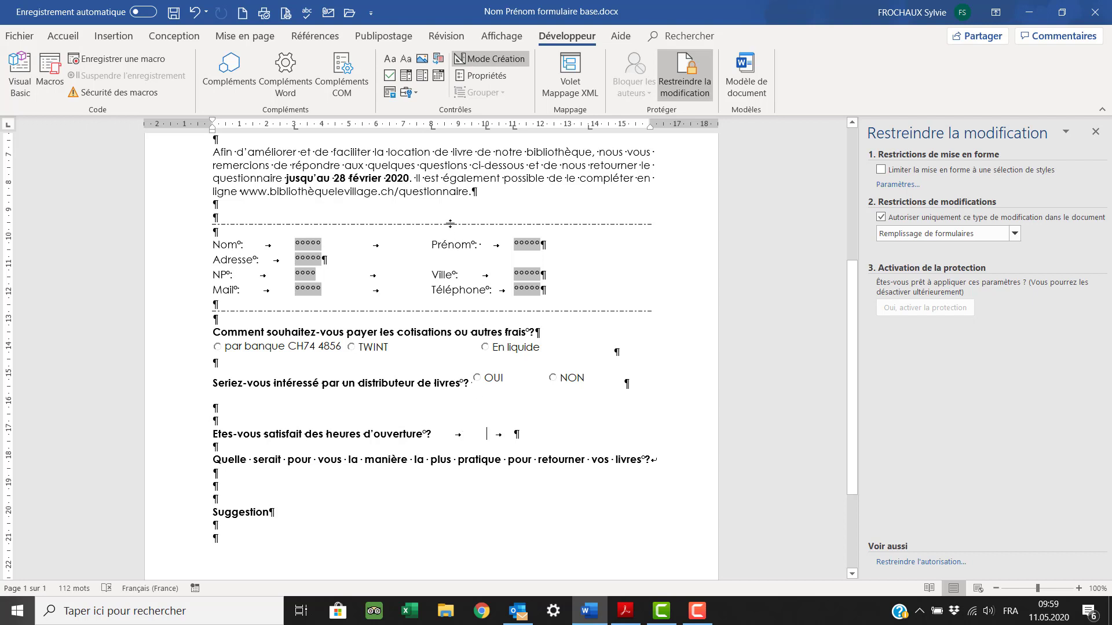
- Insert two legacy check boxes on the opening-hours line, with a tab after the first
{"action": "left_click", "coordinate": [416, 92]}
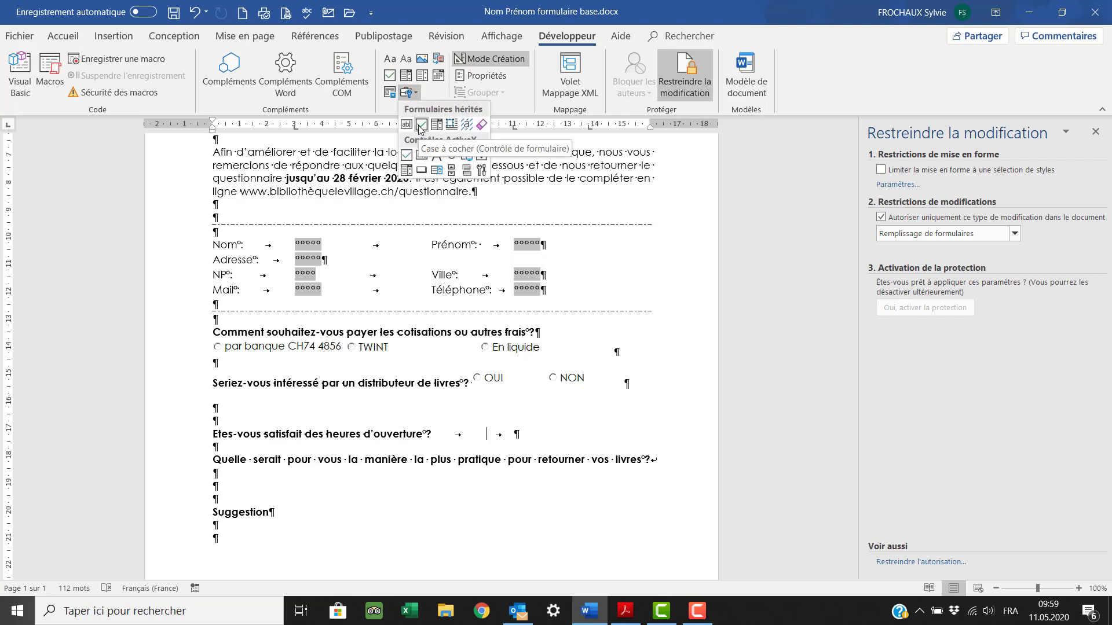
{"action": "left_click", "coordinate": [421, 125]}
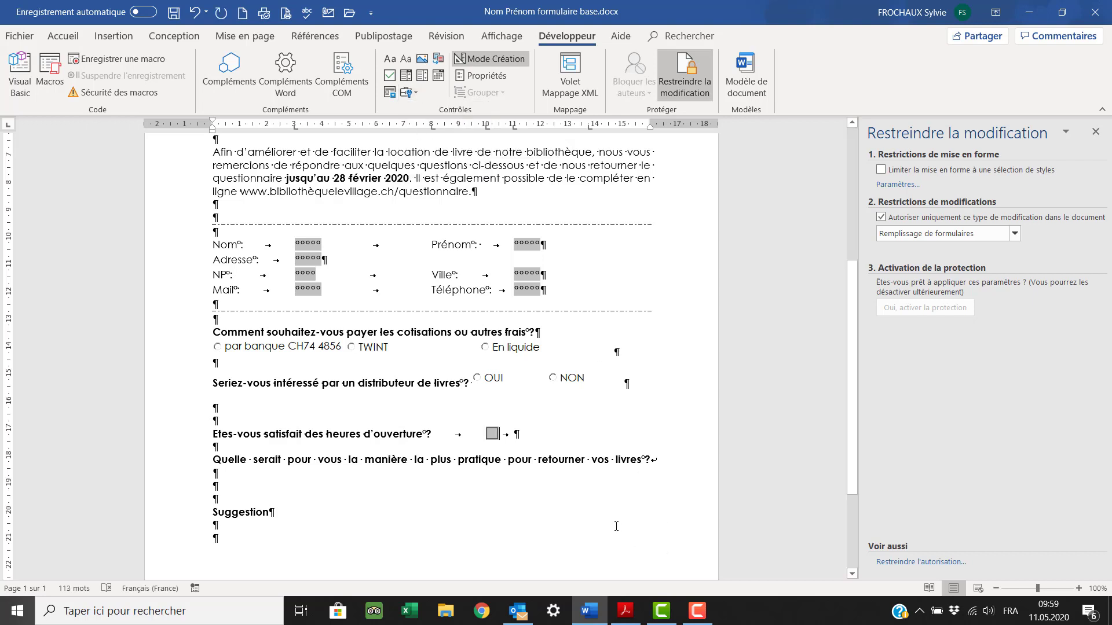
{"action": "key", "text": "Tab"}
{"action": "left_click", "coordinate": [559, 438]}
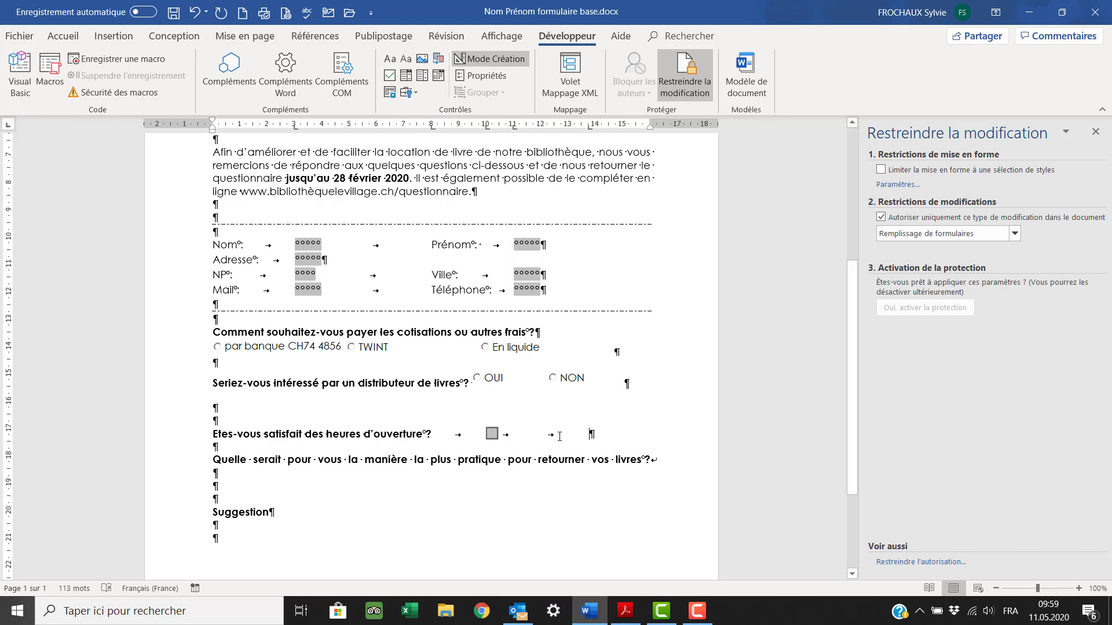
{"action": "left_click", "coordinate": [414, 92]}
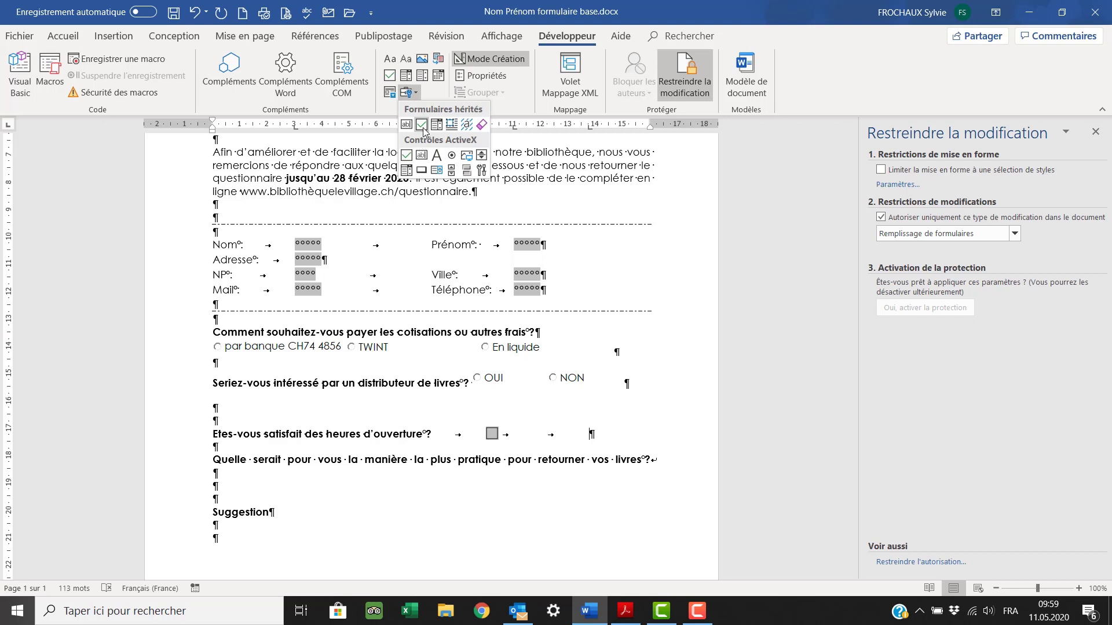
{"action": "left_click", "coordinate": [422, 124]}
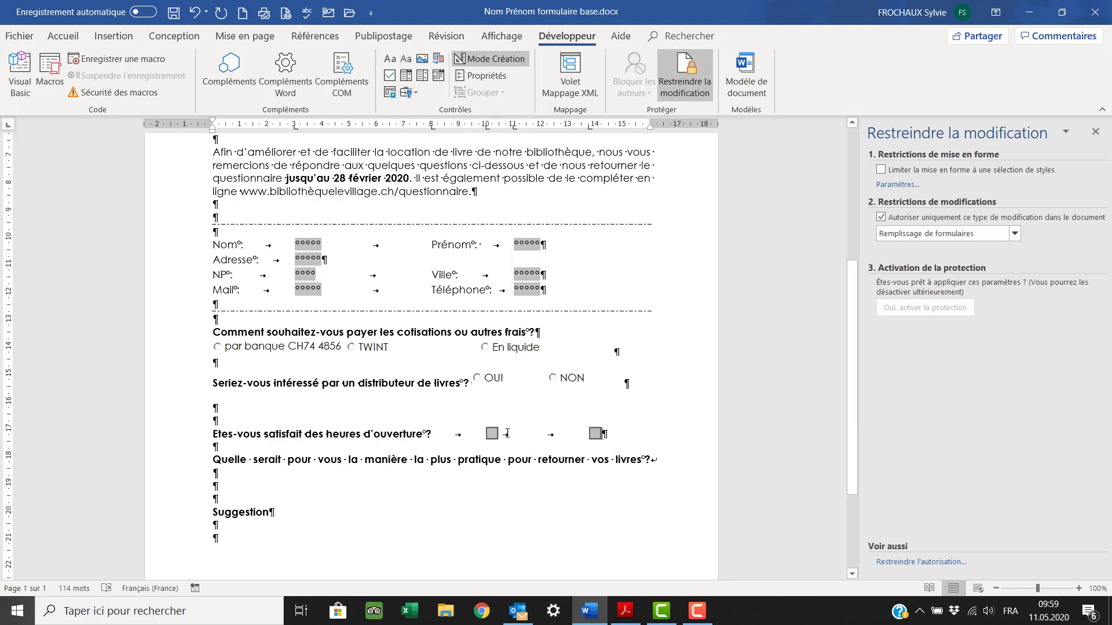
- Label the boxes OUI and NON, removing one tab so the second box sits closer
{"action": "type", "text": "OUI"}
{"action": "key", "text": "Delete"}
{"action": "left_click", "coordinate": [634, 434]}
{"action": "type", "text": "NON"}
{"action": "left_click", "coordinate": [214, 473]}
{"action": "scroll", "coordinate": [214, 484], "scroll_direction": "down", "scroll_amount": 1}
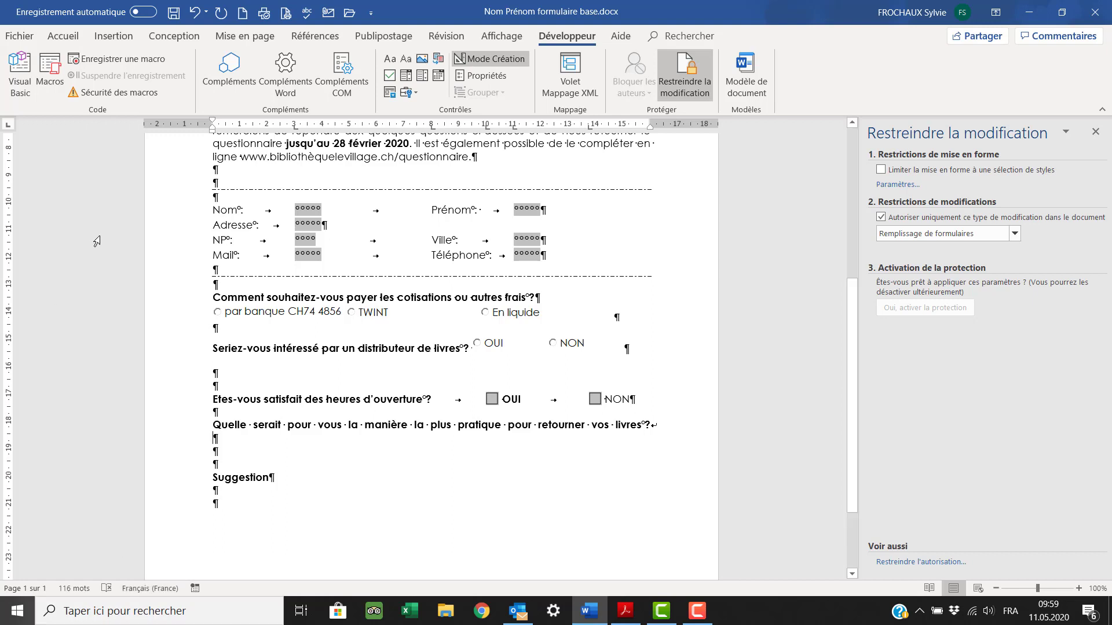
- Insert a drop-down field listing Directement à la bibliothèque, Par poste and Déposer dans une boîte extérieur
{"action": "left_click", "coordinate": [415, 91]}
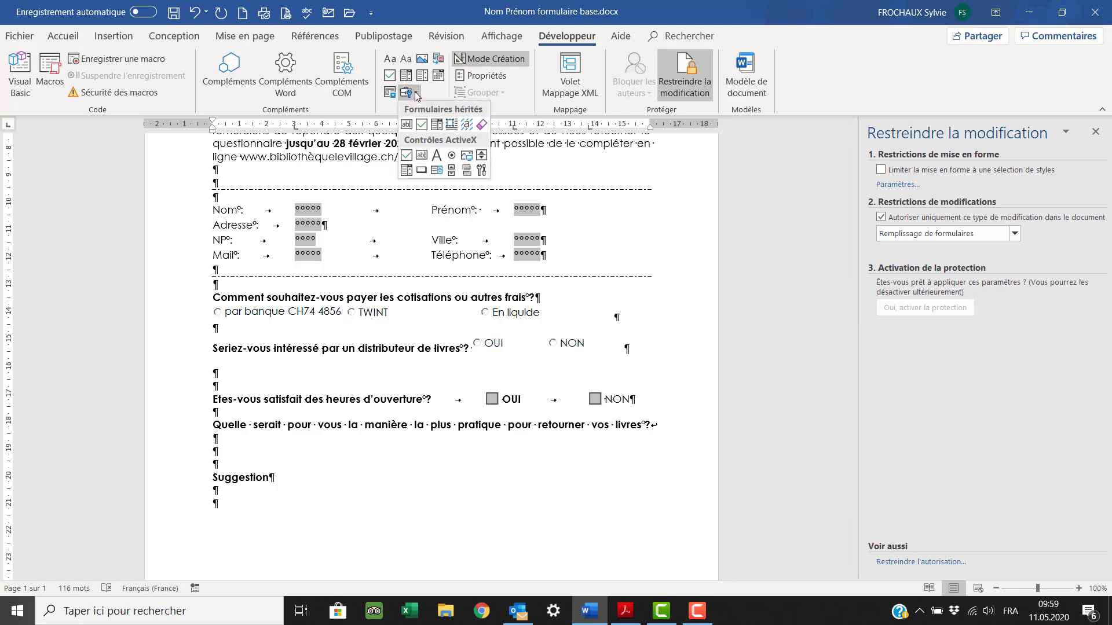
{"action": "left_click", "coordinate": [436, 124]}
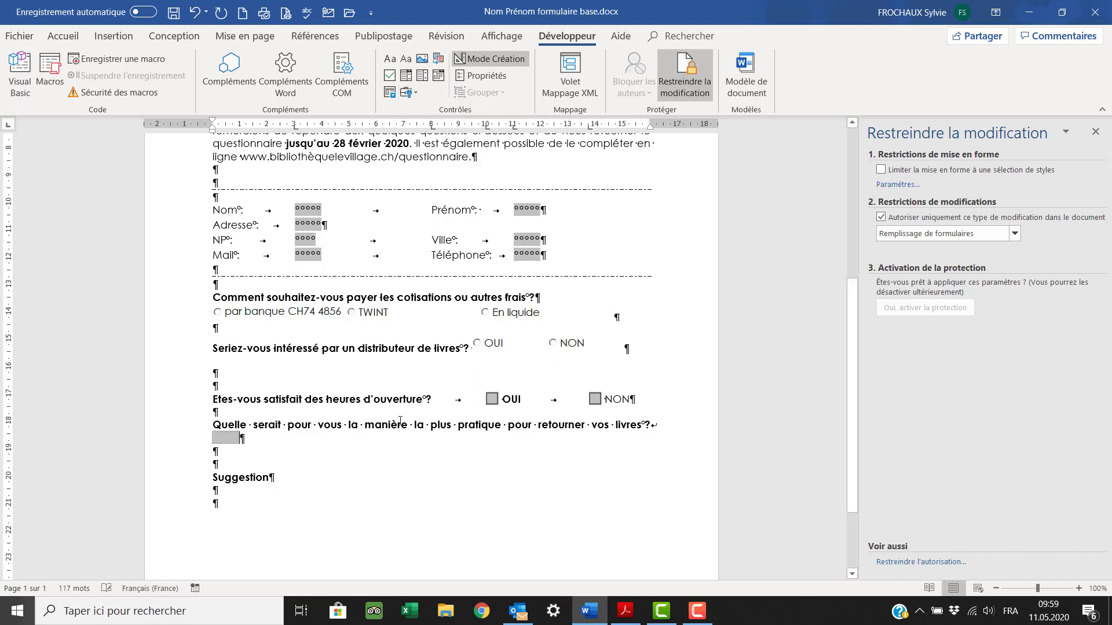
{"action": "double_click", "coordinate": [221, 441]}
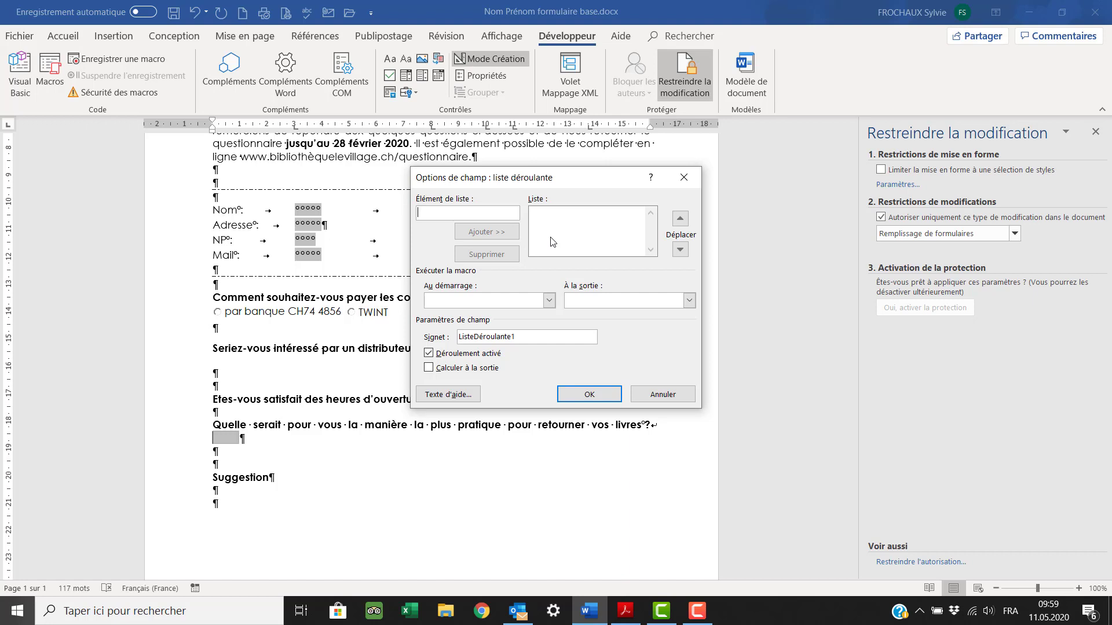
{"action": "type", "text": "Directe"}
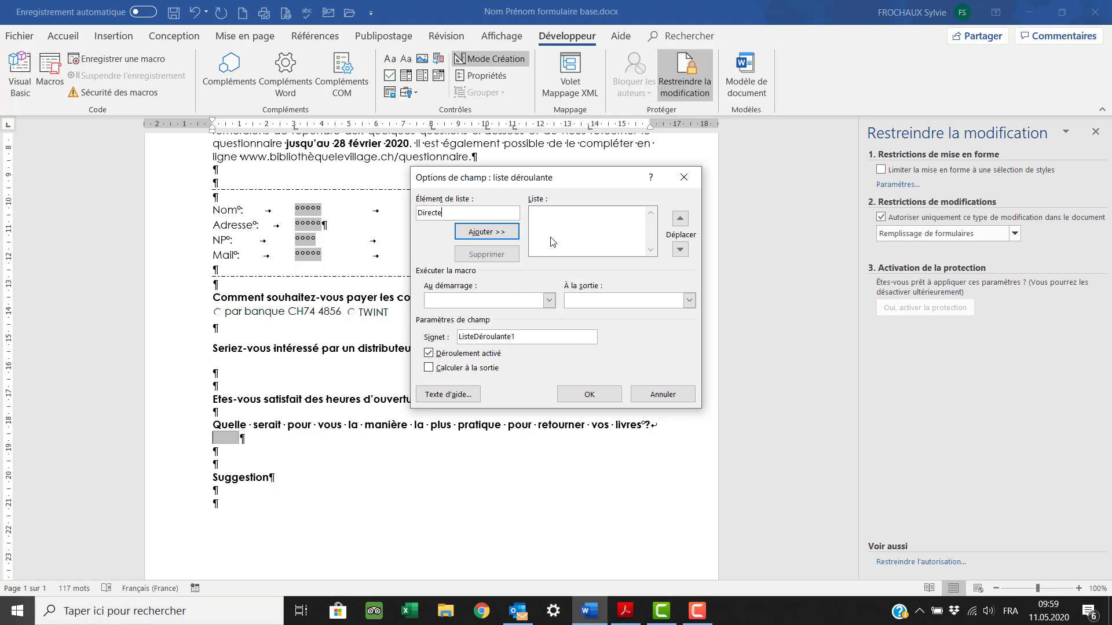
{"action": "type", "text": "ment à la bibliothèque"}
{"action": "key", "text": "Return"}
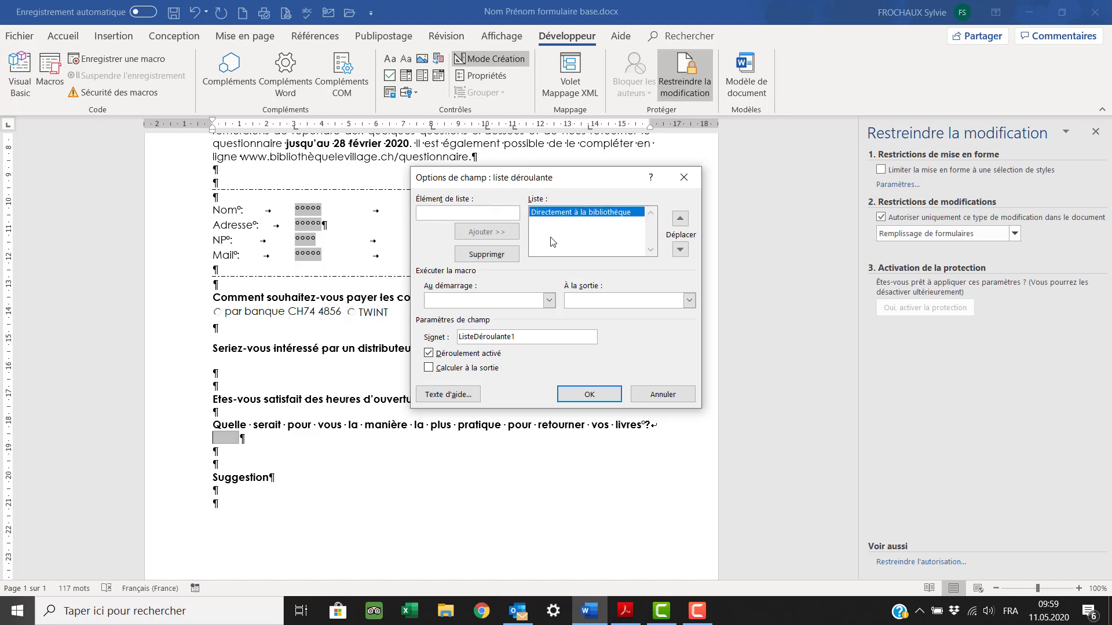
{"action": "type", "text": "Par "}
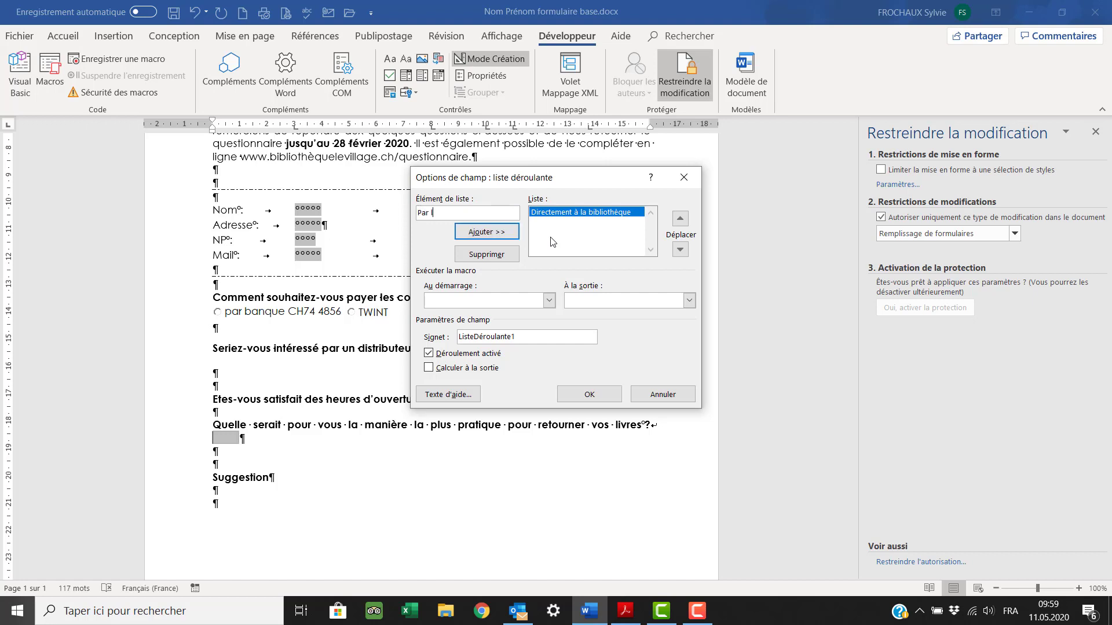
{"action": "type", "text": "poste"}
{"action": "key", "text": "Return"}
{"action": "type", "text": "D"}
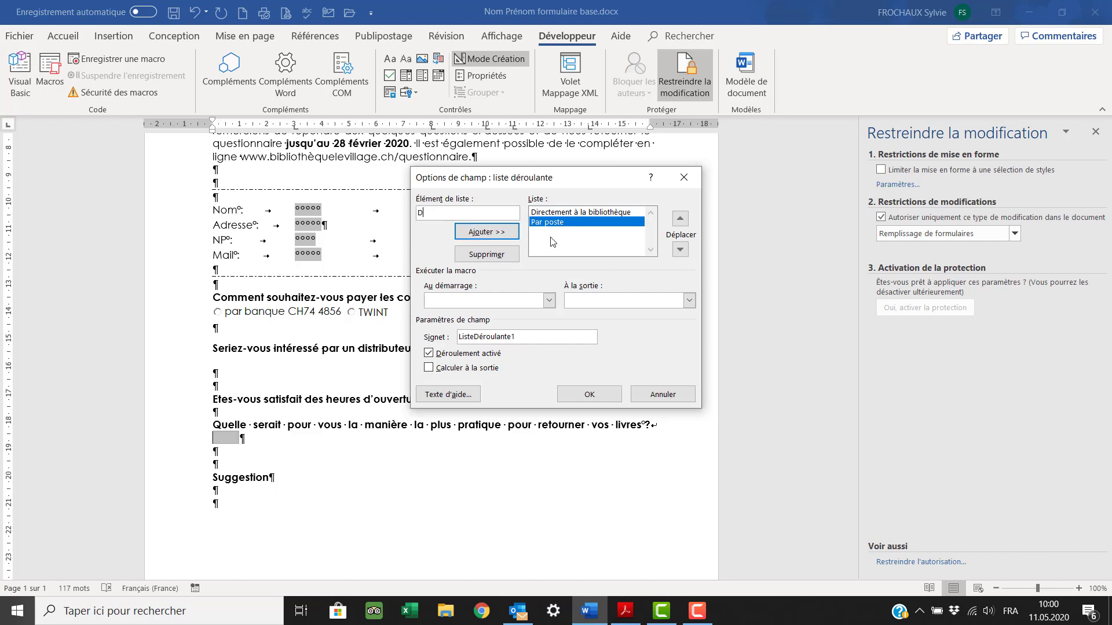
{"action": "type", "text": "époser dans"}
{"action": "type", "text": " une b"}
{"action": "type", "text": "extéri"}
{"action": "type", "text": "eure"}
{"action": "key", "text": "Return"}
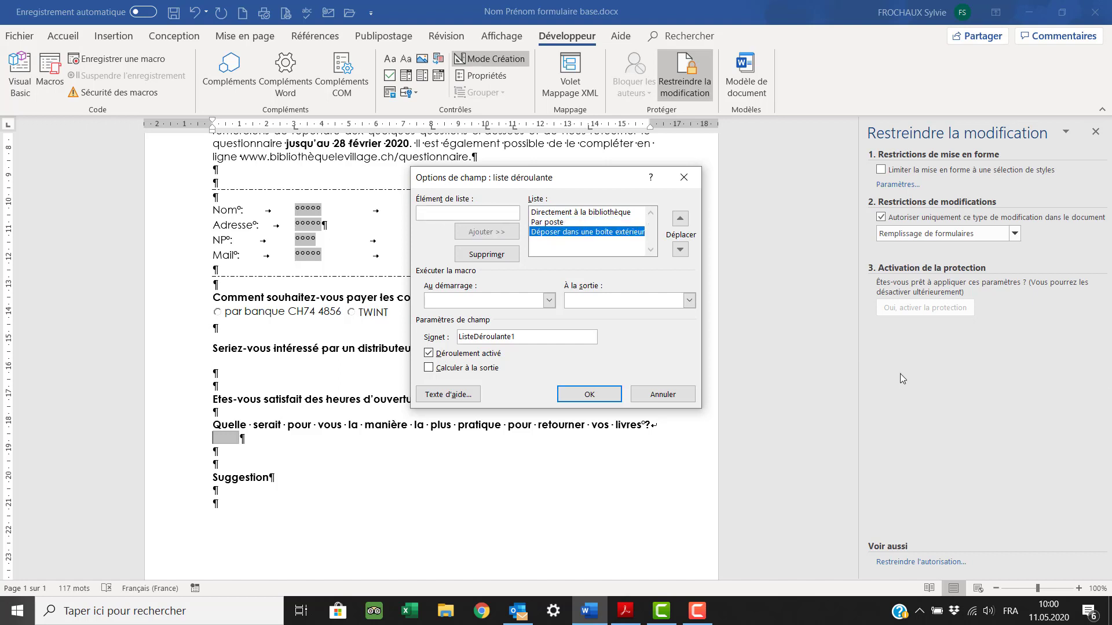
- Try reordering the list items, keep the outside-box choice last, and confirm the drop-down
{"action": "left_click", "coordinate": [681, 219]}
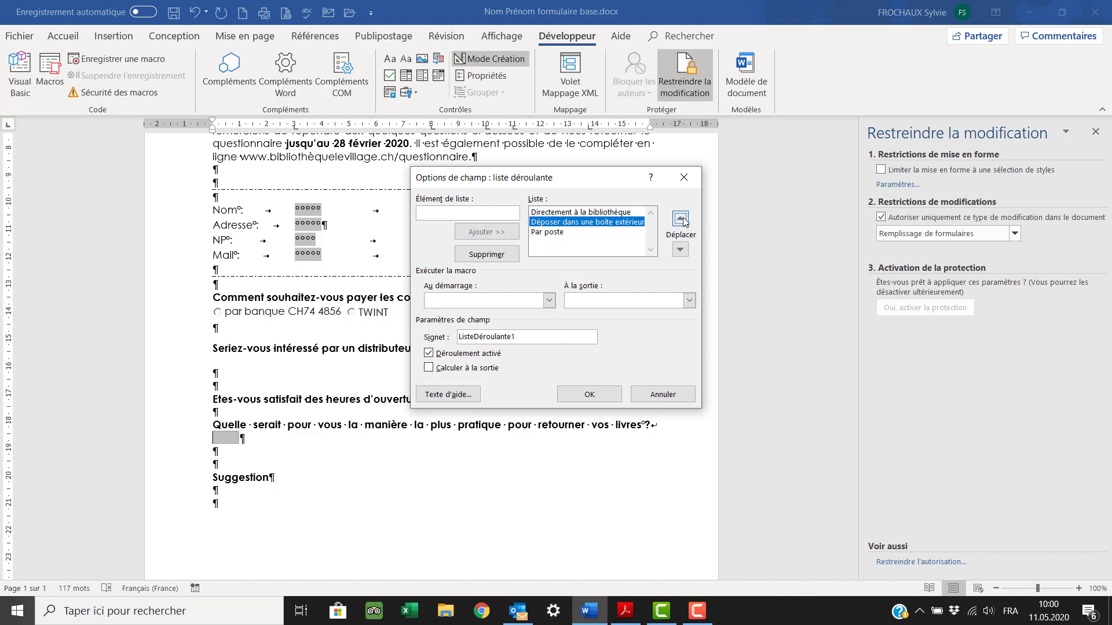
{"action": "left_click", "coordinate": [680, 250]}
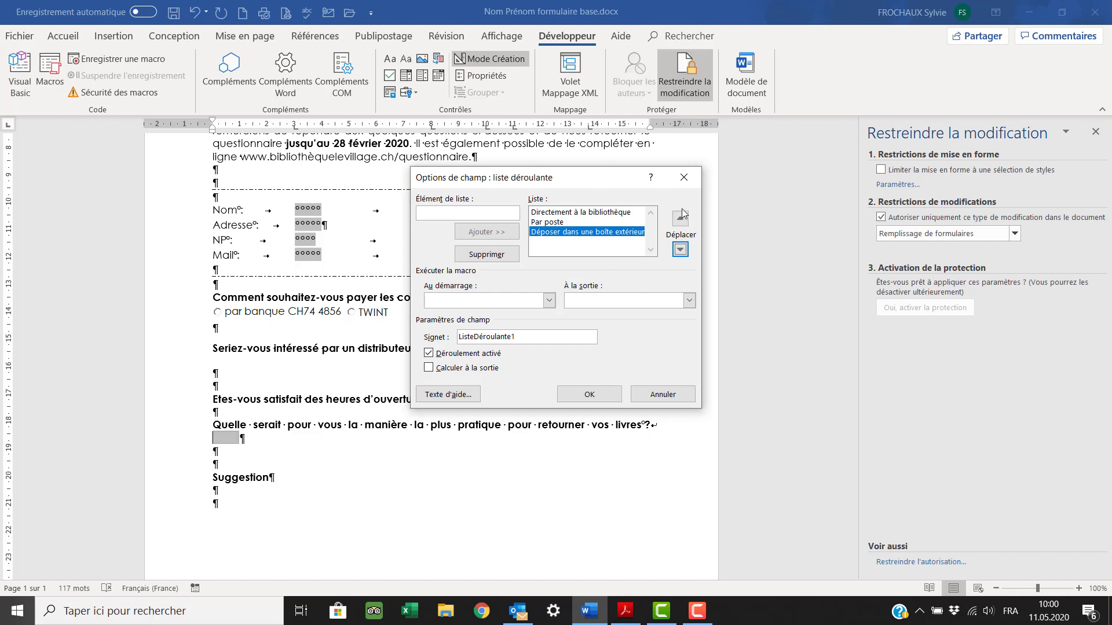
{"action": "left_click", "coordinate": [681, 218]}
{"action": "left_click", "coordinate": [680, 219]}
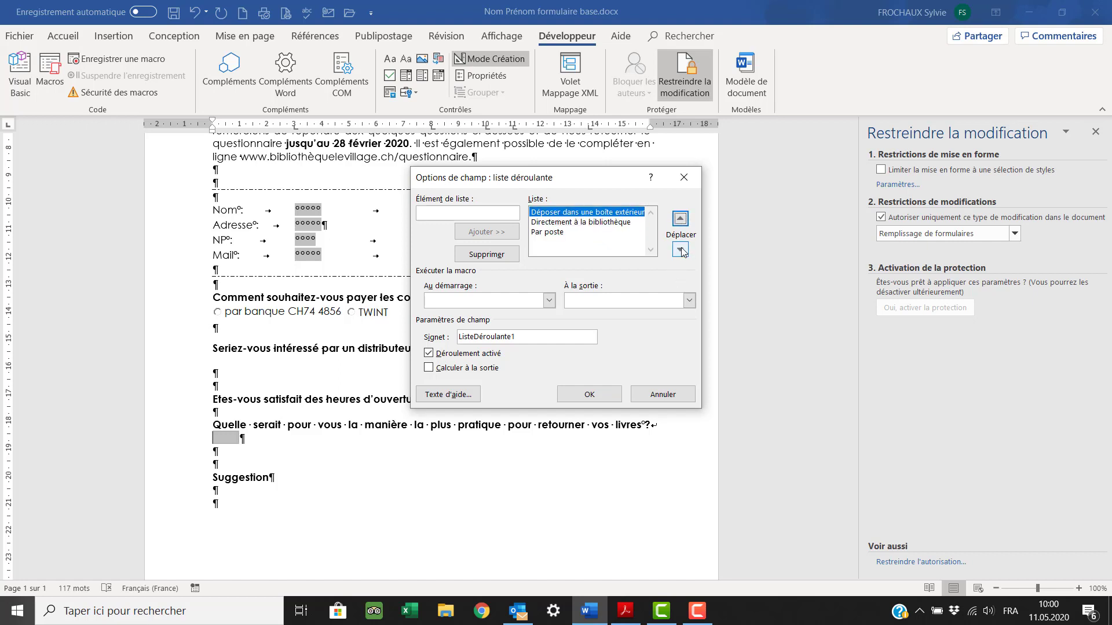
{"action": "left_click", "coordinate": [680, 249]}
{"action": "left_click", "coordinate": [680, 249]}
{"action": "left_click", "coordinate": [589, 394]}
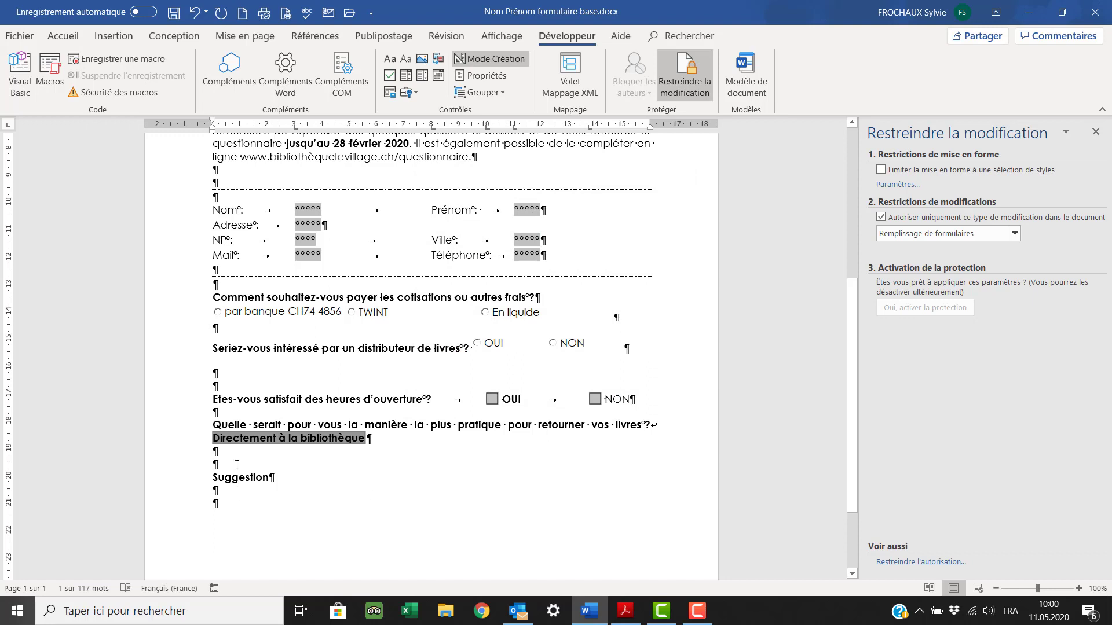
{"action": "left_click", "coordinate": [220, 463]}
{"action": "scroll", "coordinate": [219, 464], "scroll_direction": "down", "scroll_amount": 2}
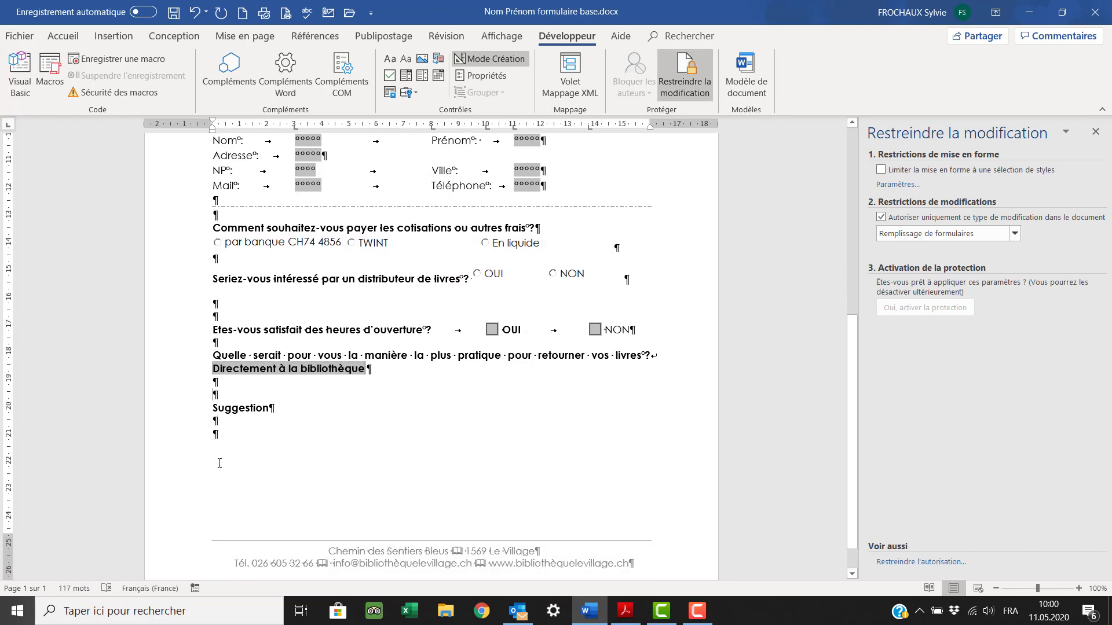
{"action": "scroll", "coordinate": [235, 427], "scroll_direction": "down", "scroll_amount": 1}
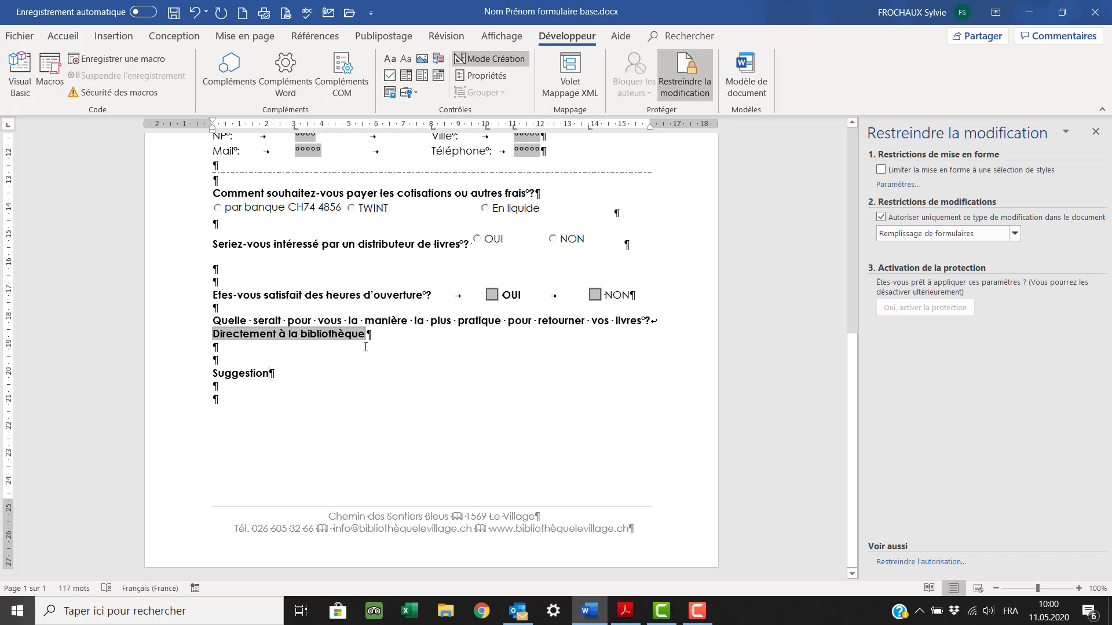
{"action": "scroll", "coordinate": [489, 255], "scroll_direction": "up", "scroll_amount": 5}
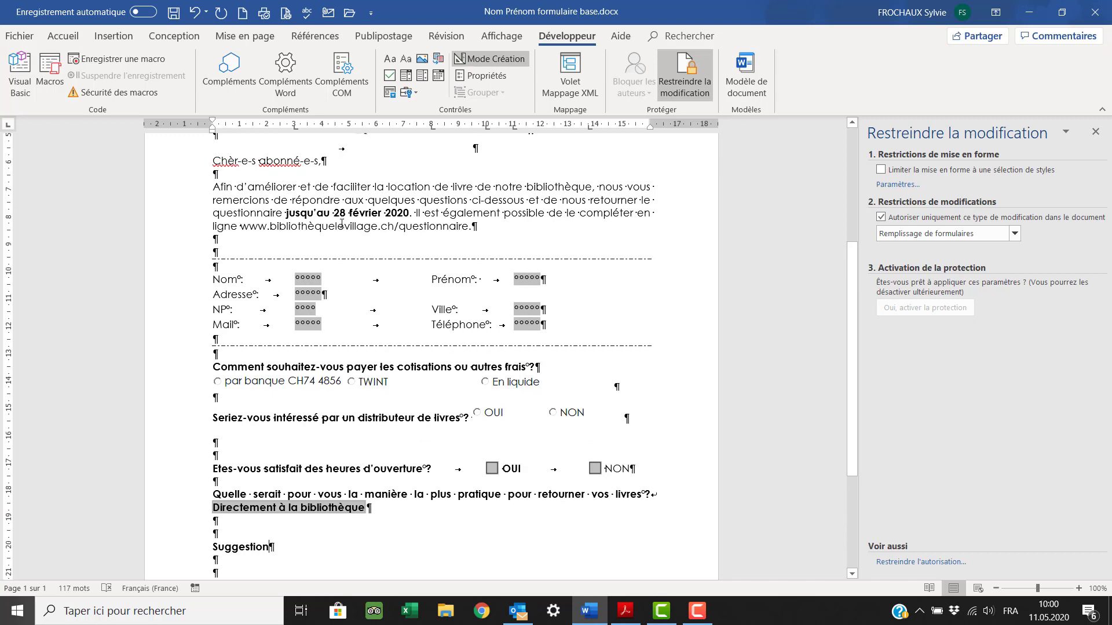
{"action": "scroll", "coordinate": [341, 224], "scroll_direction": "down", "scroll_amount": 3}
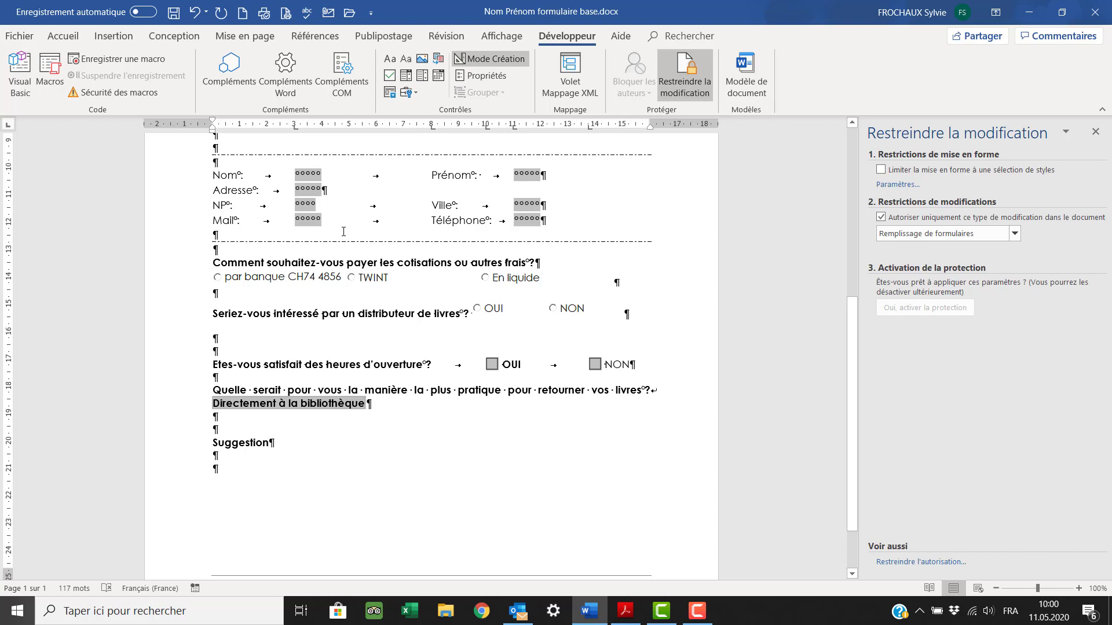
{"action": "scroll", "coordinate": [344, 232], "scroll_direction": "down", "scroll_amount": 2}
{"action": "left_click", "coordinate": [277, 376]}
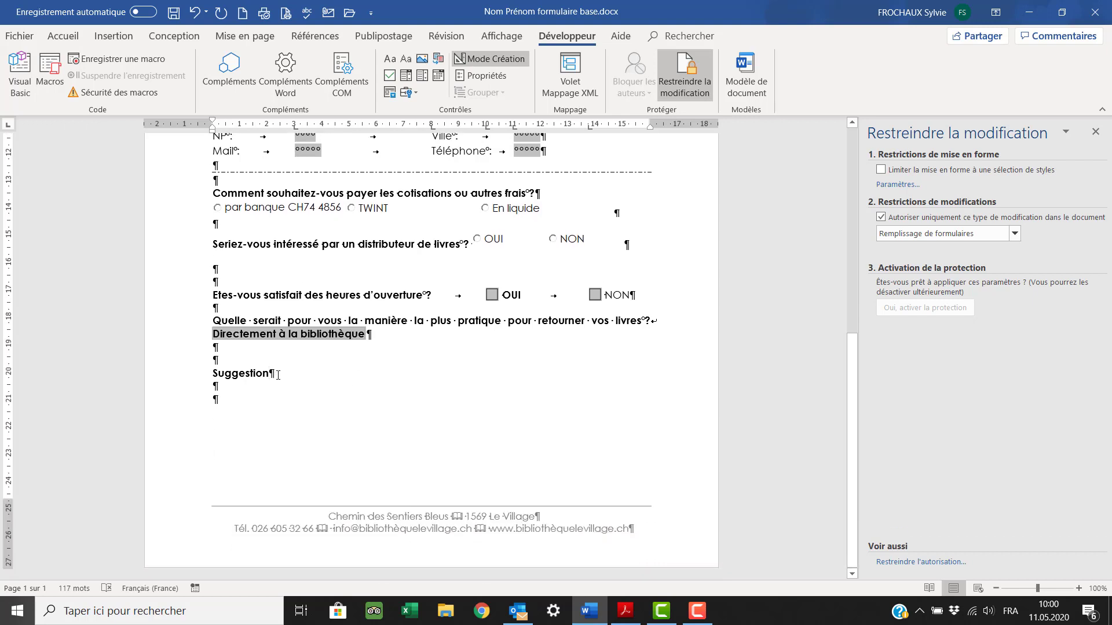
- Insert a continuous section break at the end of Suggestion, with formatting marks shown
{"action": "left_click", "coordinate": [120, 37]}
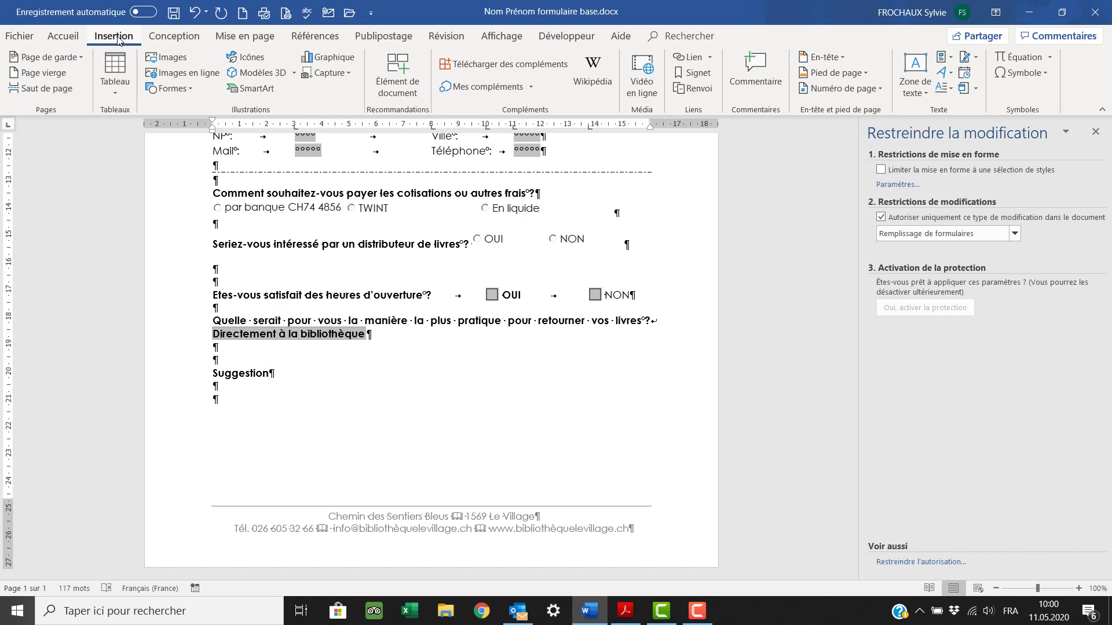
{"action": "left_click", "coordinate": [232, 39]}
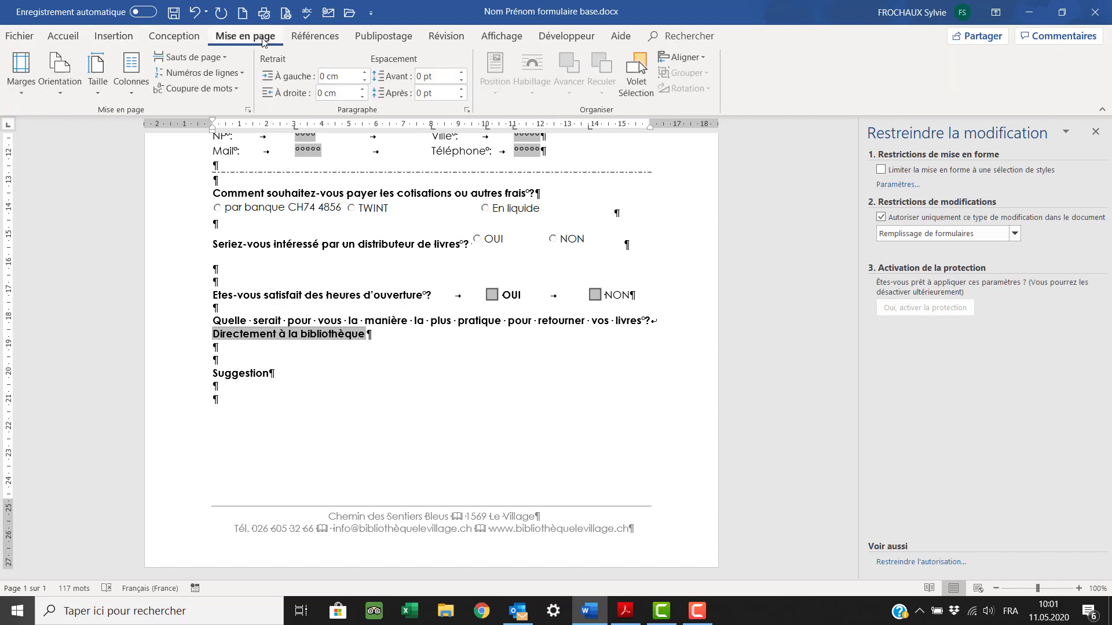
{"action": "left_click", "coordinate": [276, 374]}
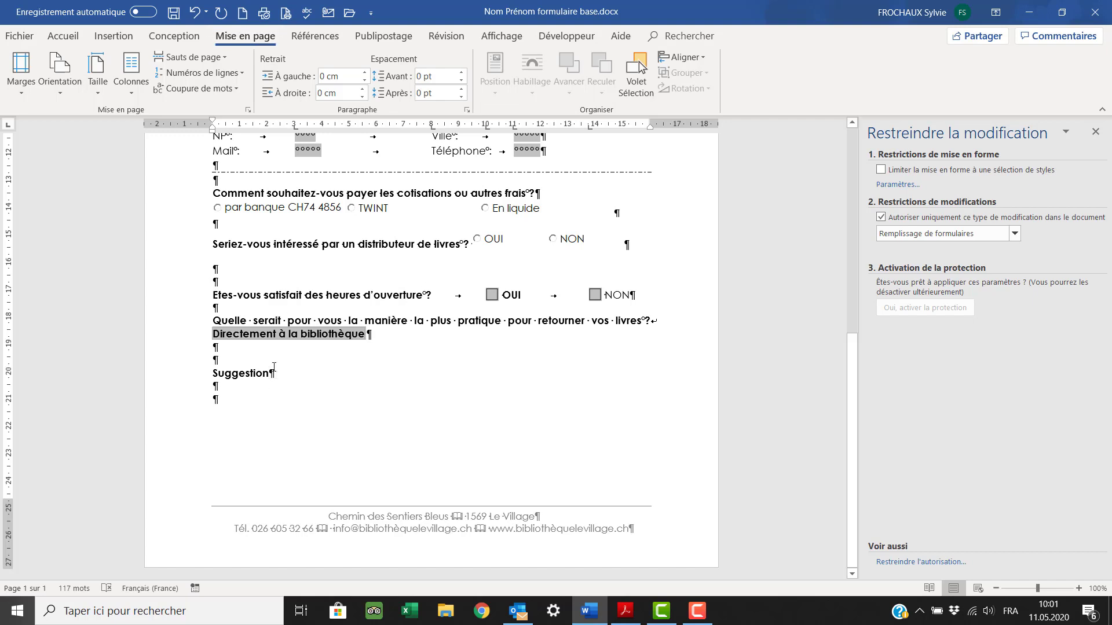
{"action": "left_click", "coordinate": [227, 59]}
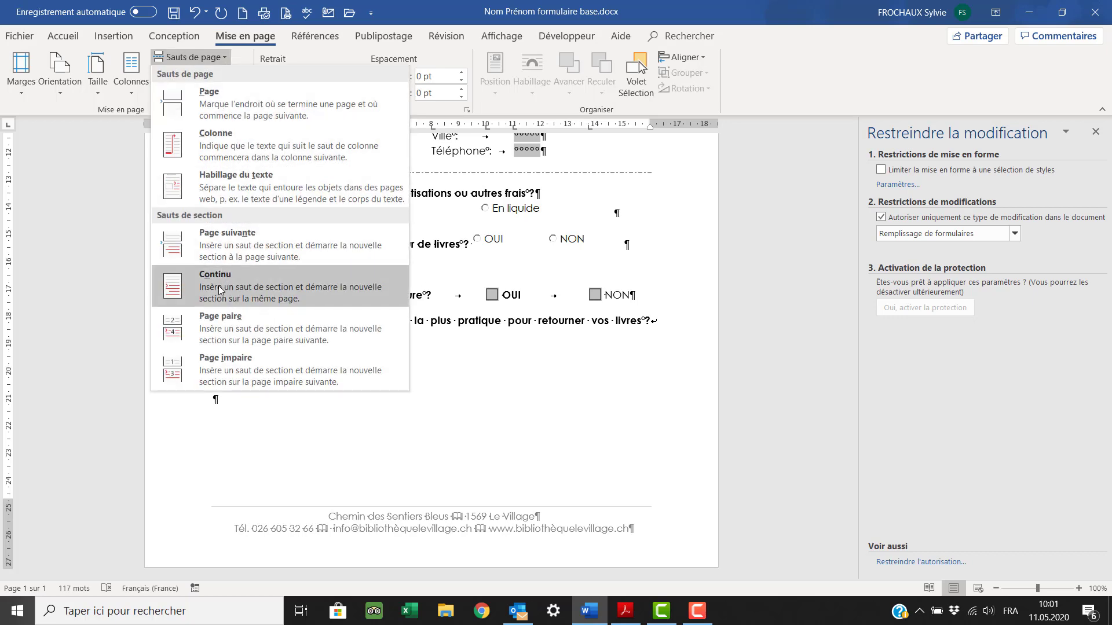
{"action": "left_click", "coordinate": [217, 286]}
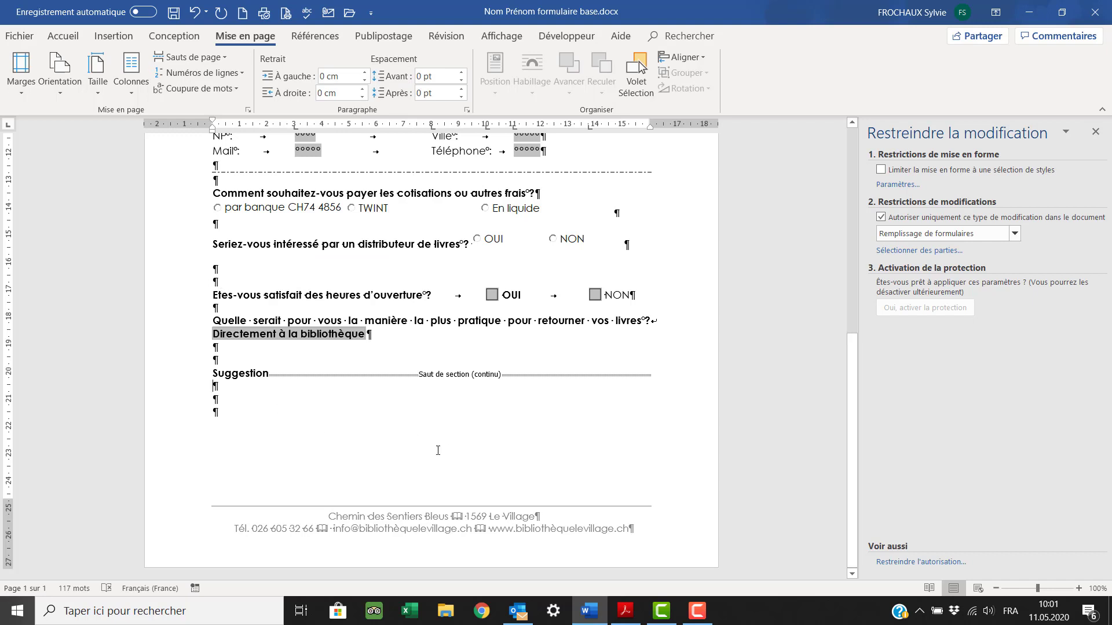
{"action": "left_click", "coordinate": [74, 39]}
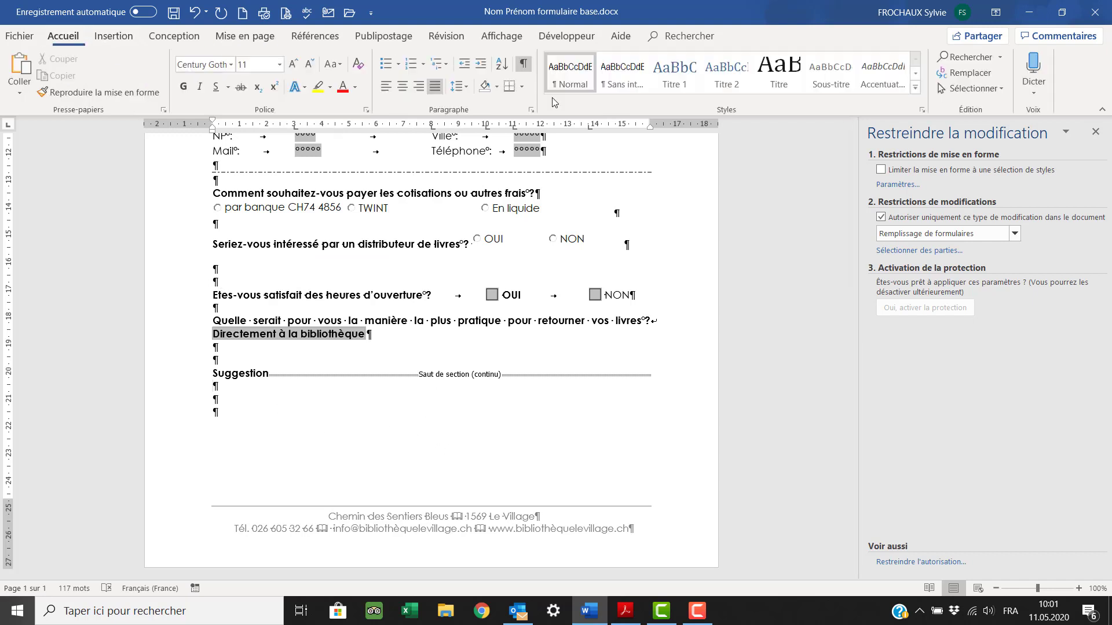
{"action": "left_click", "coordinate": [526, 65]}
{"action": "left_click", "coordinate": [526, 63]}
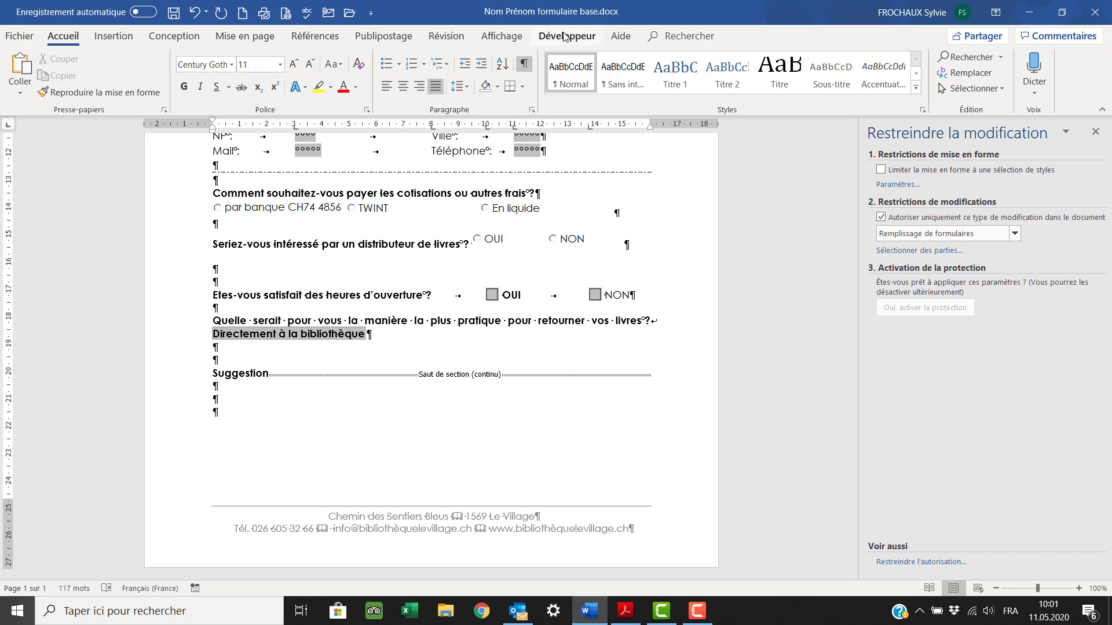
- Add another continuous section break below Suggestion with an empty line before it
{"action": "left_click", "coordinate": [258, 38]}
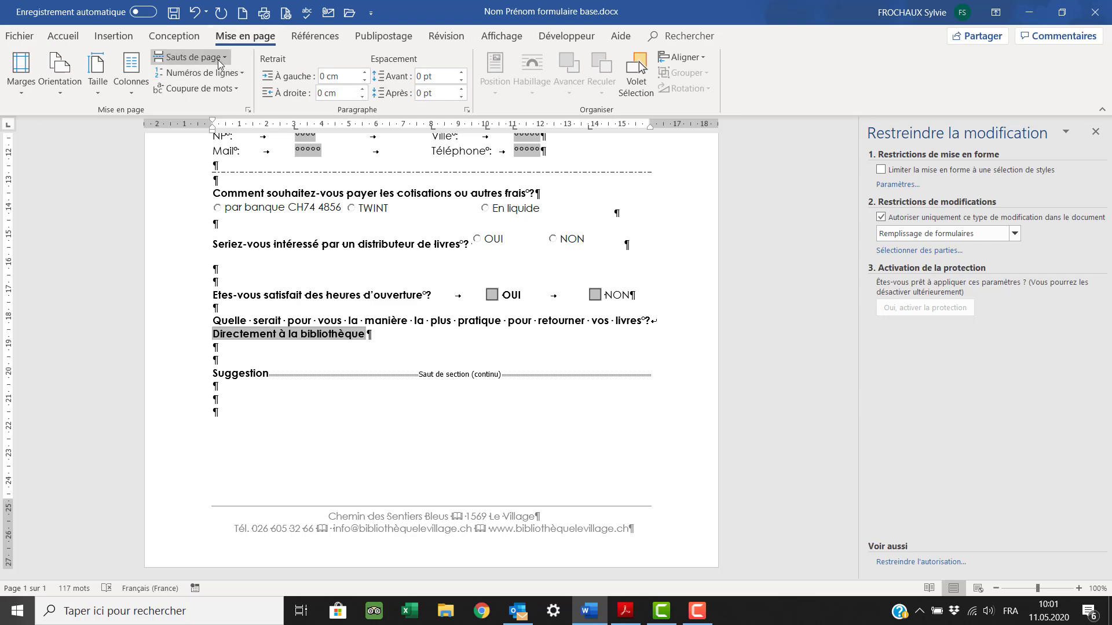
{"action": "left_click", "coordinate": [220, 58]}
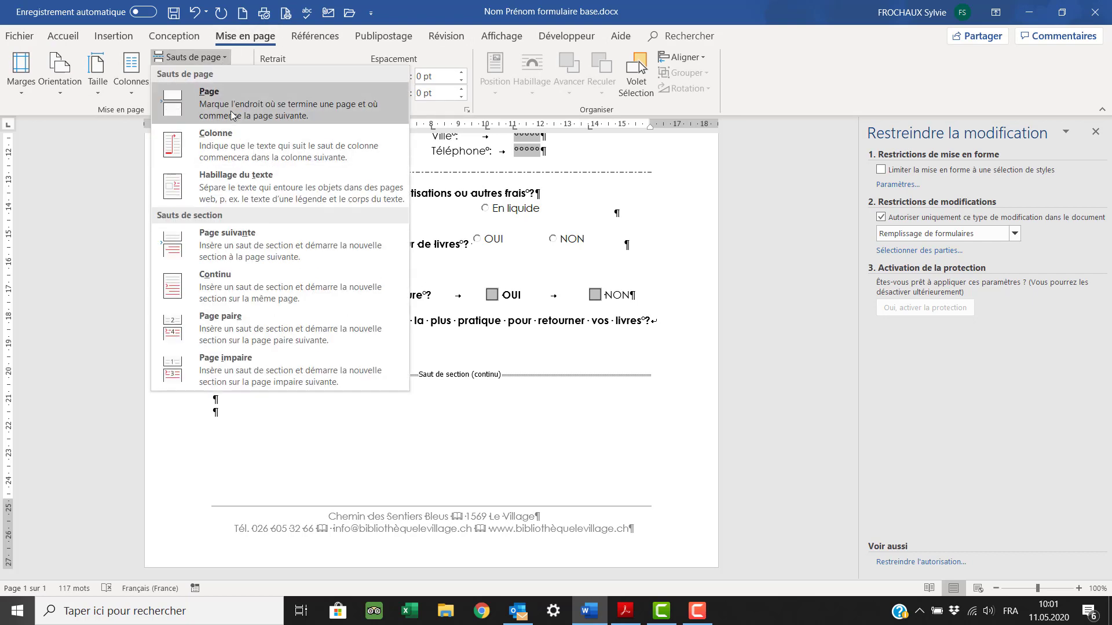
{"action": "left_click", "coordinate": [204, 280]}
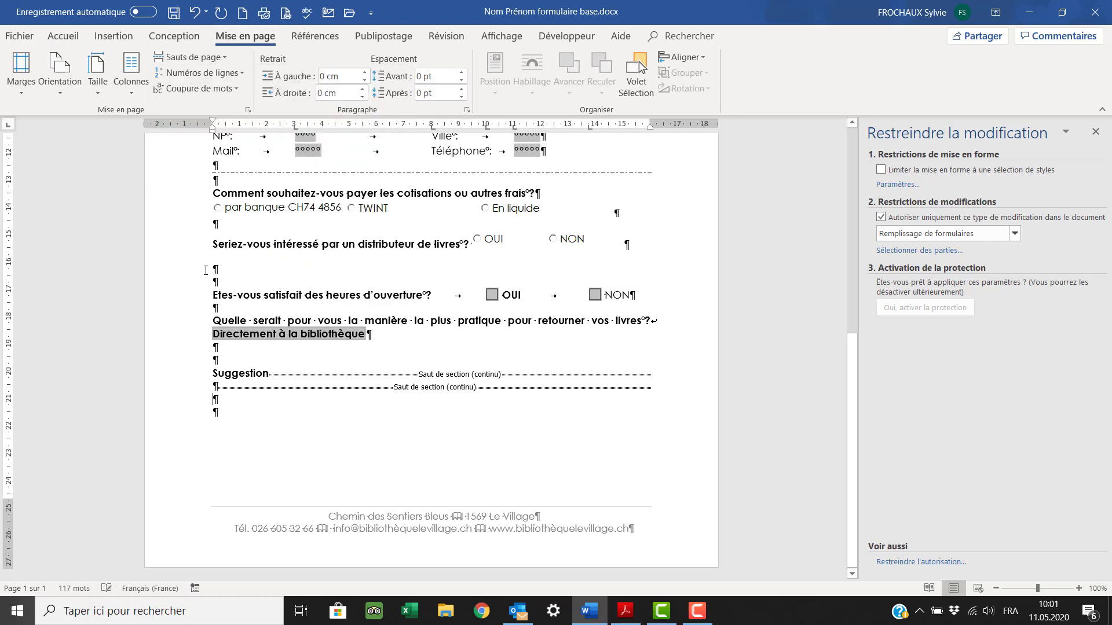
{"action": "left_click", "coordinate": [220, 388]}
{"action": "key", "text": "Return"}
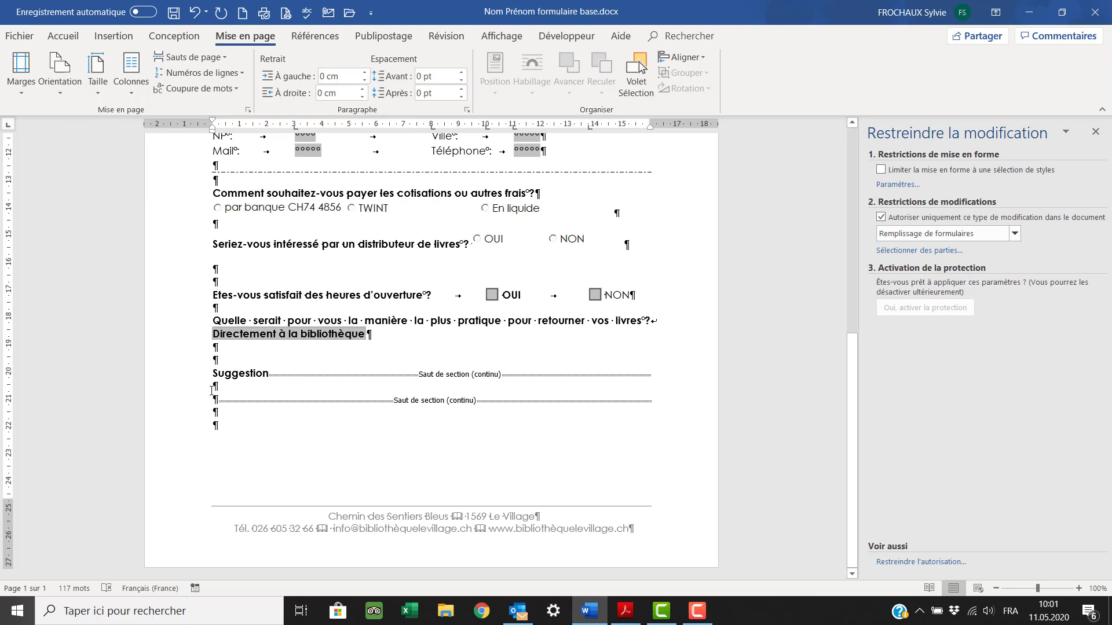
{"action": "left_click", "coordinate": [213, 389]}
- Review the questionnaire, put the cursor on the last empty line, and show the Développeur tools
{"action": "scroll", "coordinate": [338, 410], "scroll_direction": "up", "scroll_amount": 10}
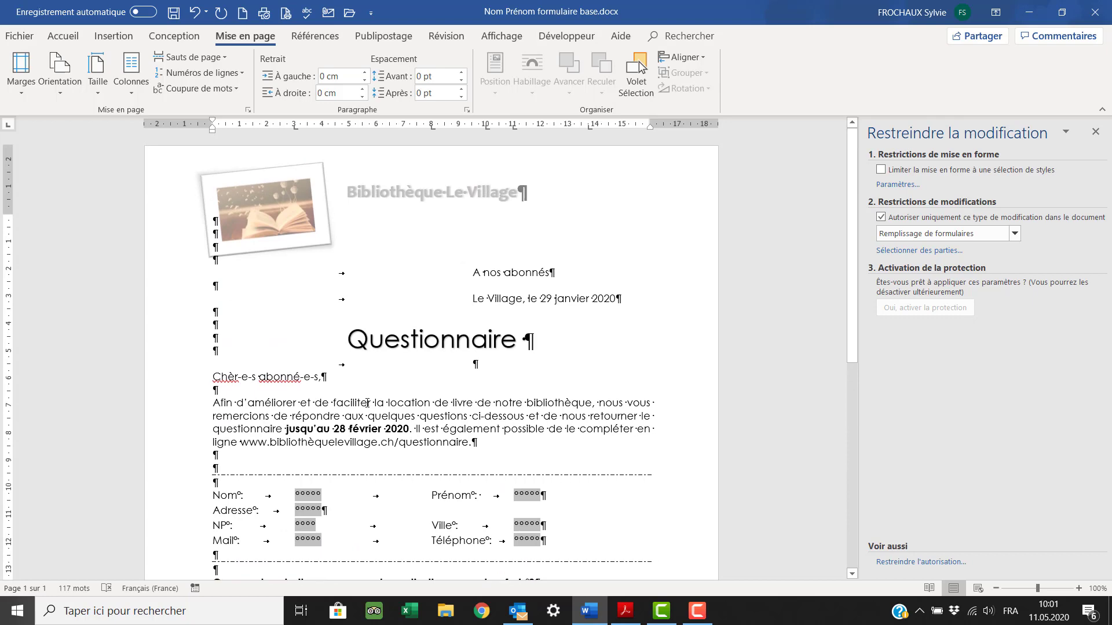
{"action": "scroll", "coordinate": [367, 402], "scroll_direction": "down", "scroll_amount": 1}
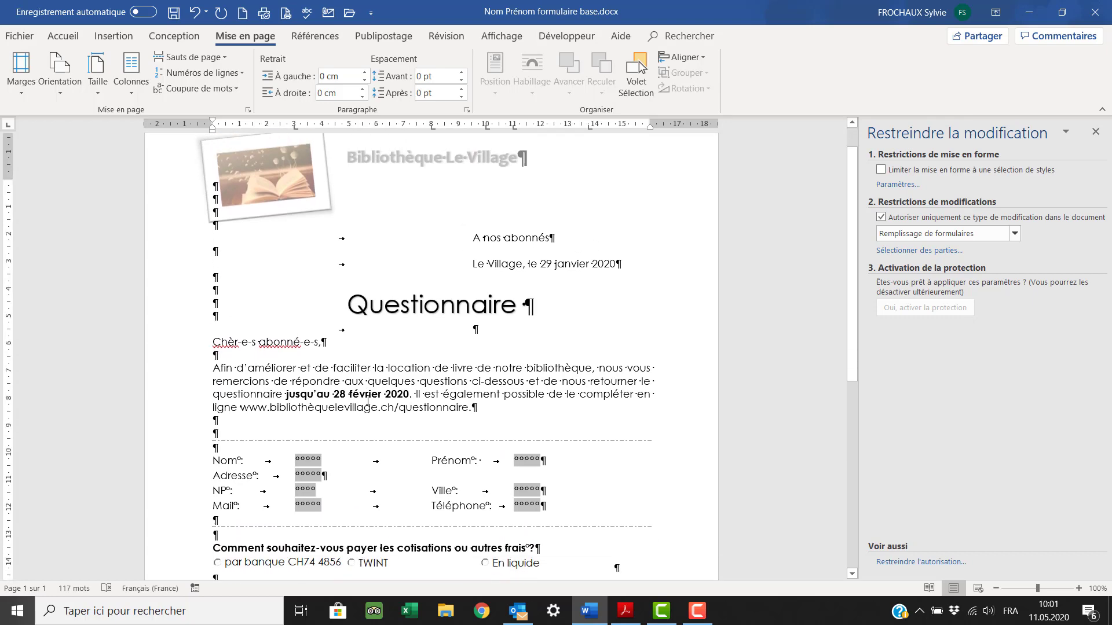
{"action": "scroll", "coordinate": [402, 364], "scroll_direction": "down", "scroll_amount": 9}
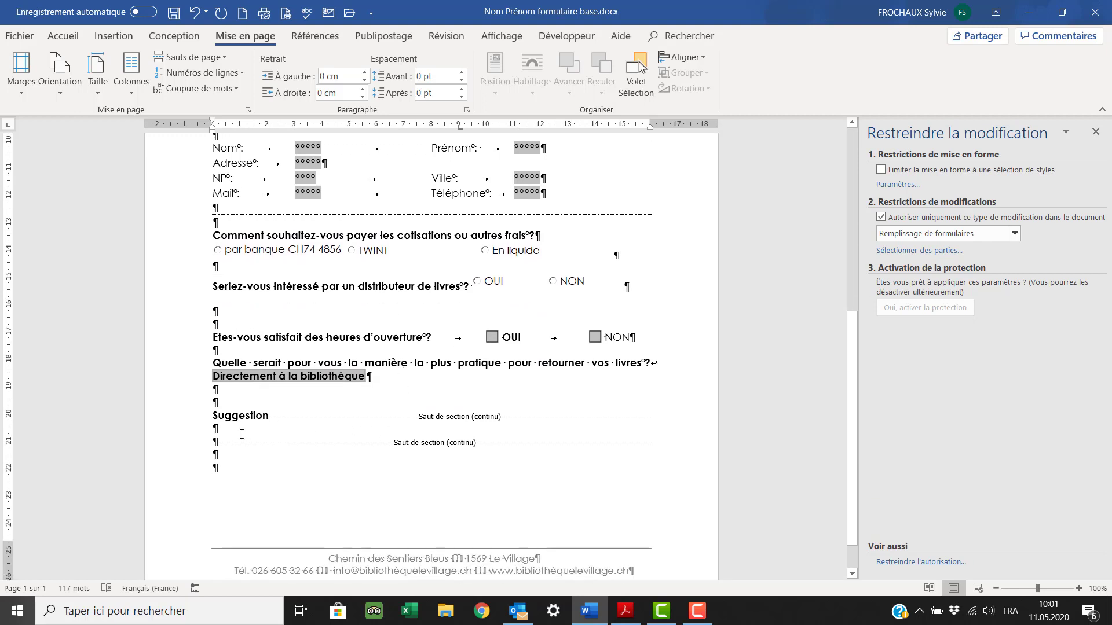
{"action": "left_click", "coordinate": [240, 434]}
{"action": "scroll", "coordinate": [248, 441], "scroll_direction": "down", "scroll_amount": 1}
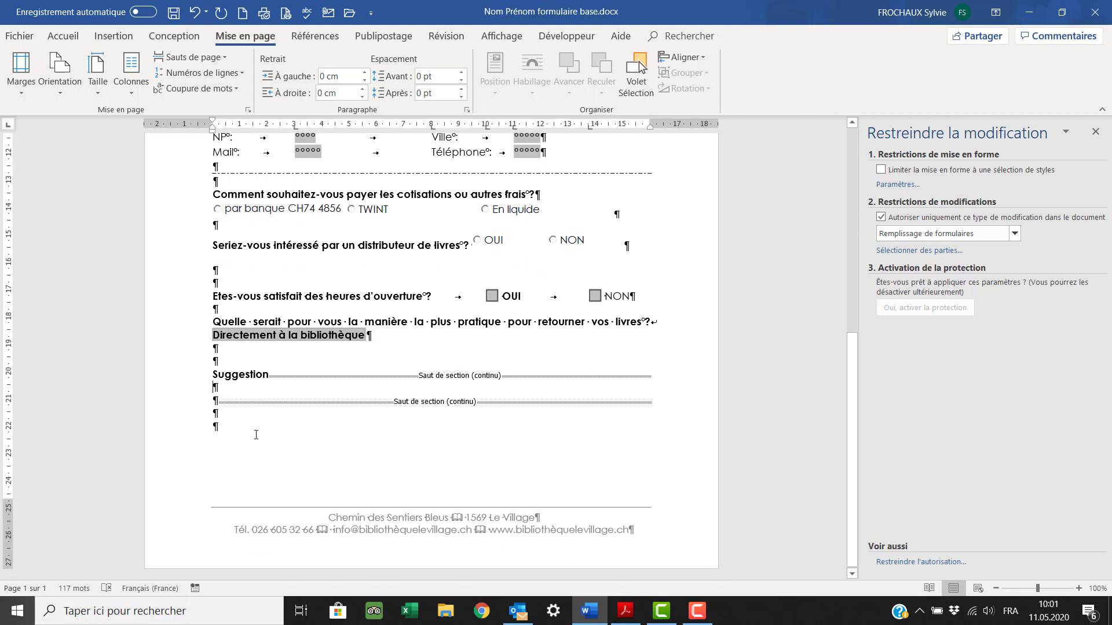
{"action": "left_click", "coordinate": [224, 434]}
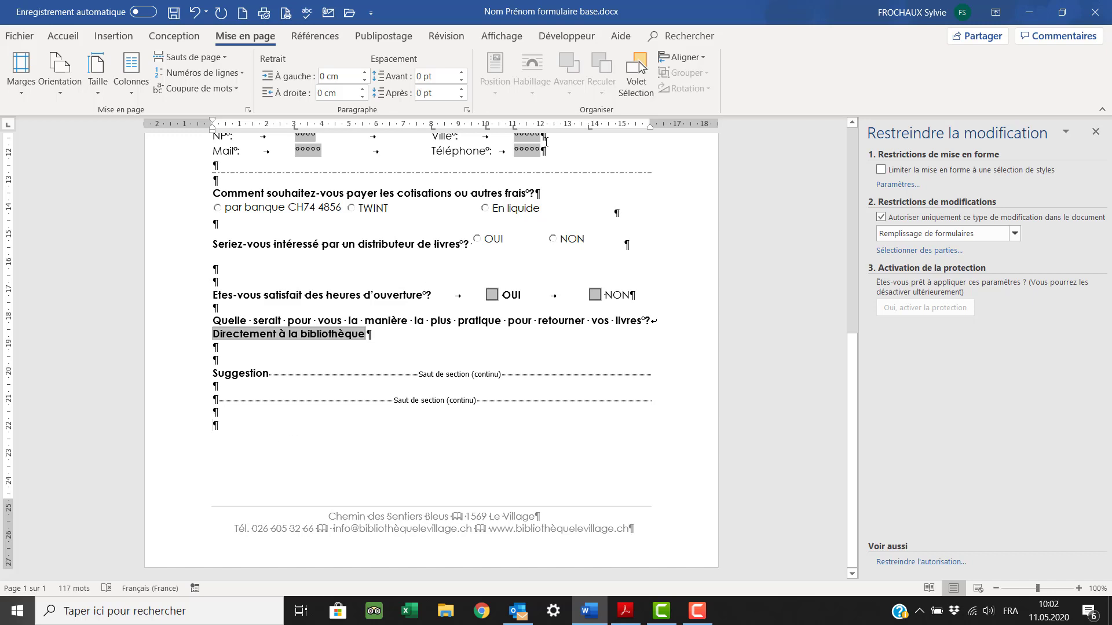
{"action": "left_click", "coordinate": [567, 36]}
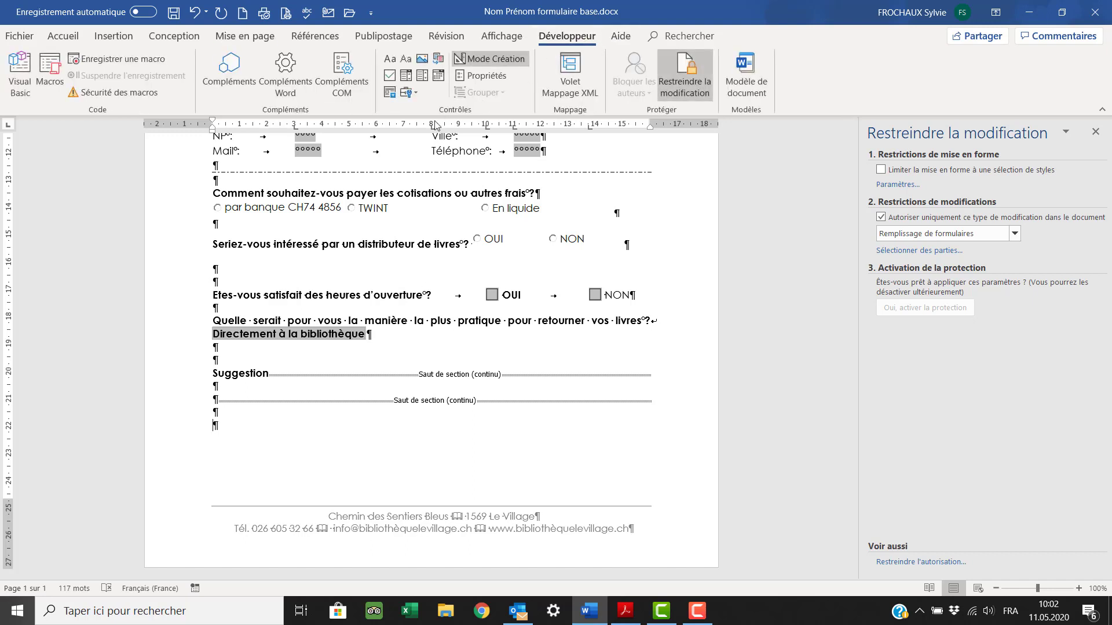
- Insert a text form field showing the current date in dddd d MMMM yyyy format
{"action": "left_click", "coordinate": [415, 94]}
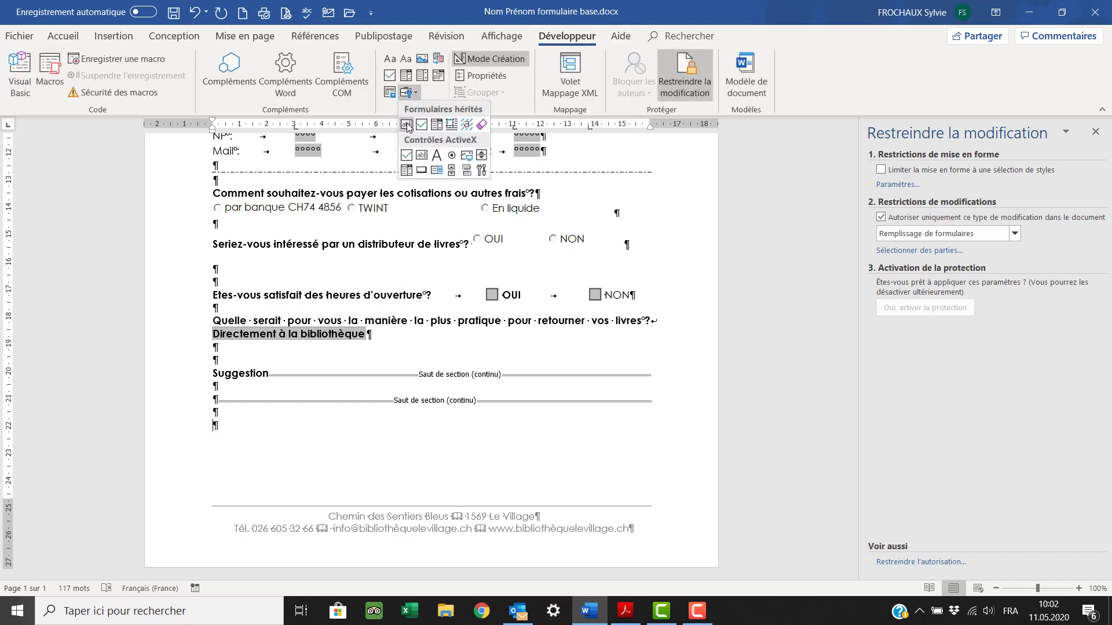
{"action": "left_click", "coordinate": [407, 125]}
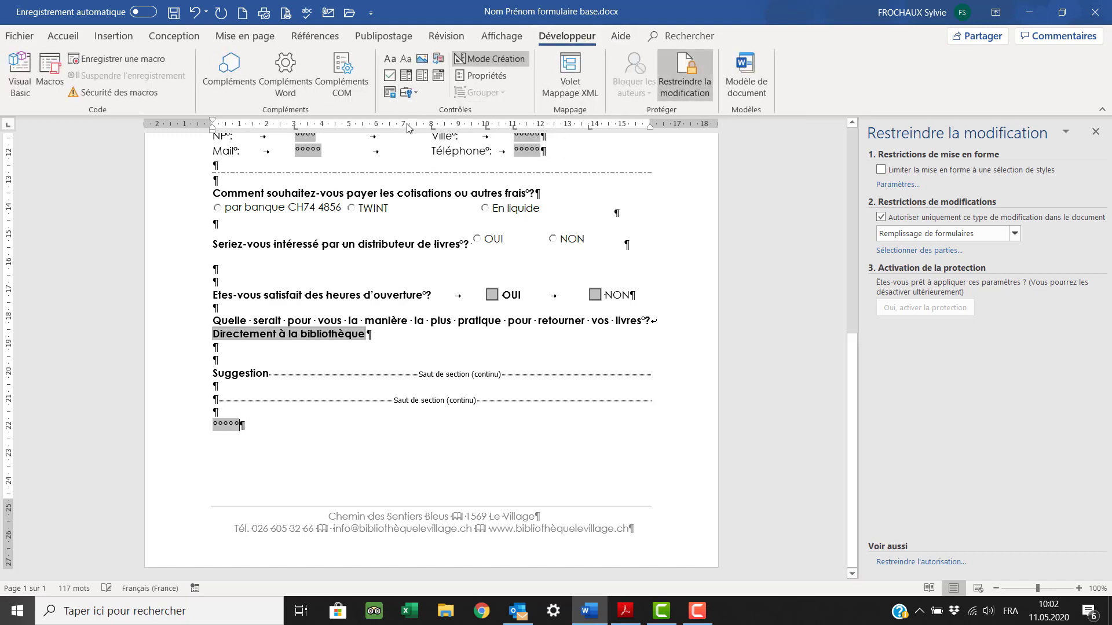
{"action": "double_click", "coordinate": [230, 423]}
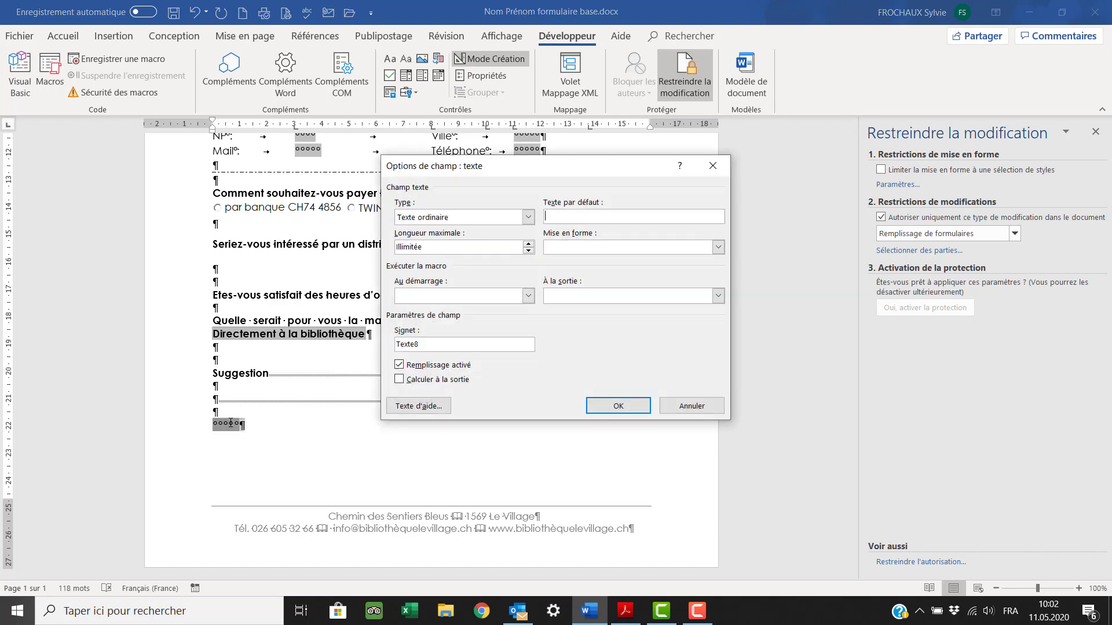
{"action": "left_click", "coordinate": [528, 217]}
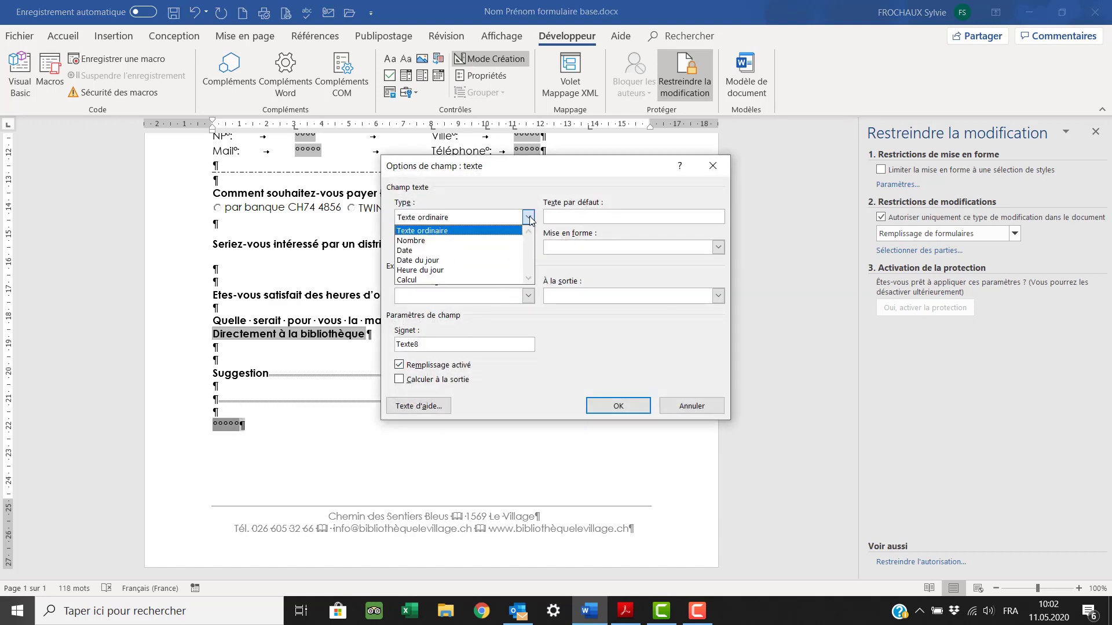
{"action": "left_click", "coordinate": [512, 259]}
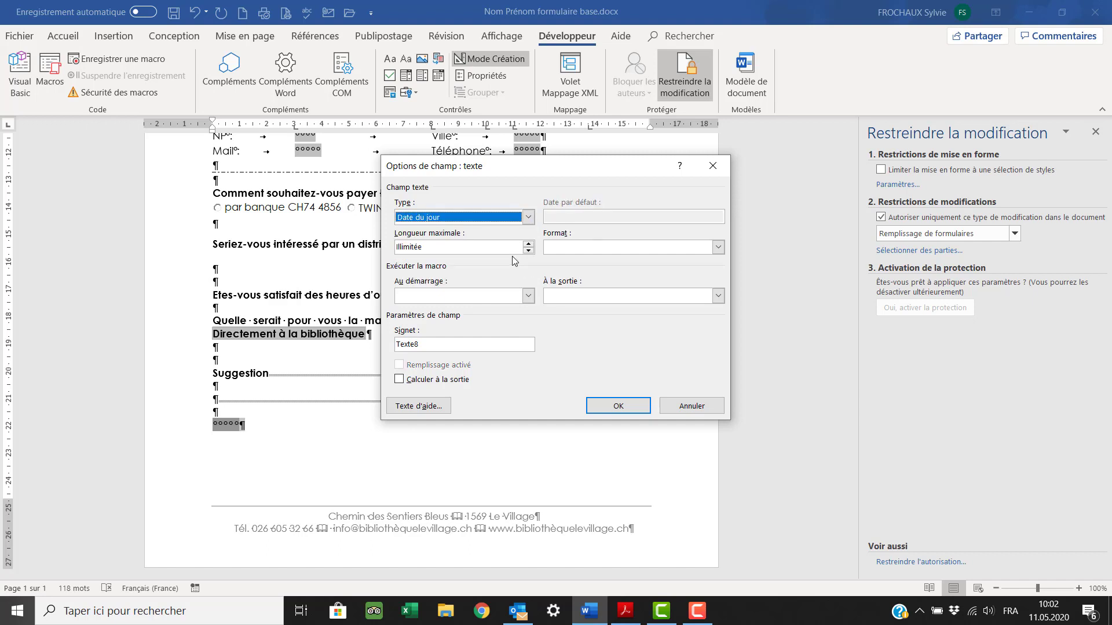
{"action": "left_click", "coordinate": [718, 248]}
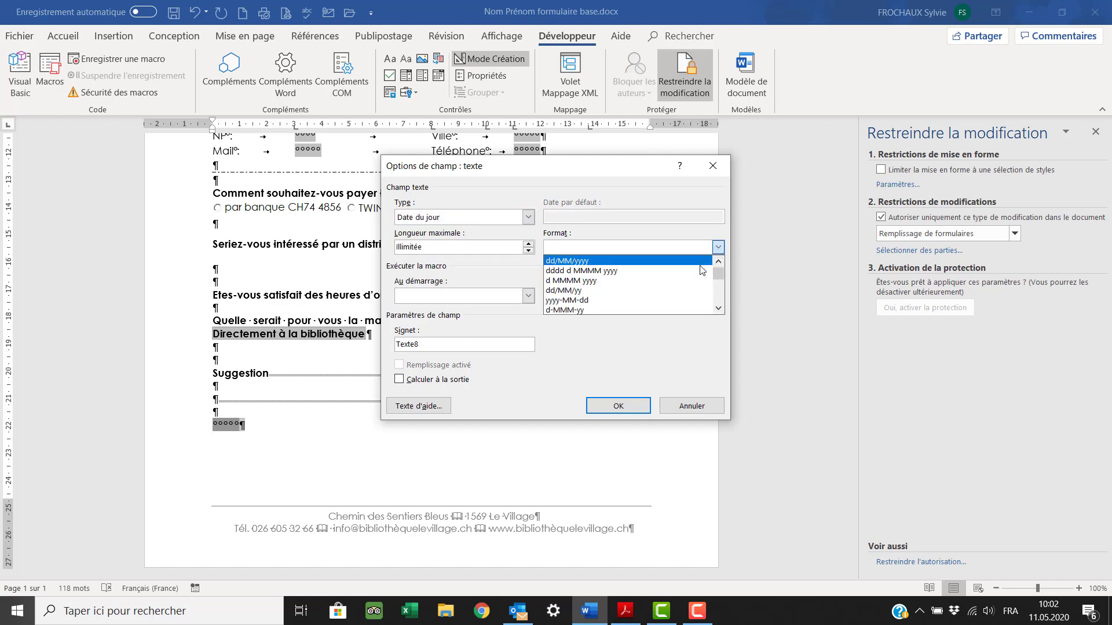
{"action": "left_click", "coordinate": [700, 272]}
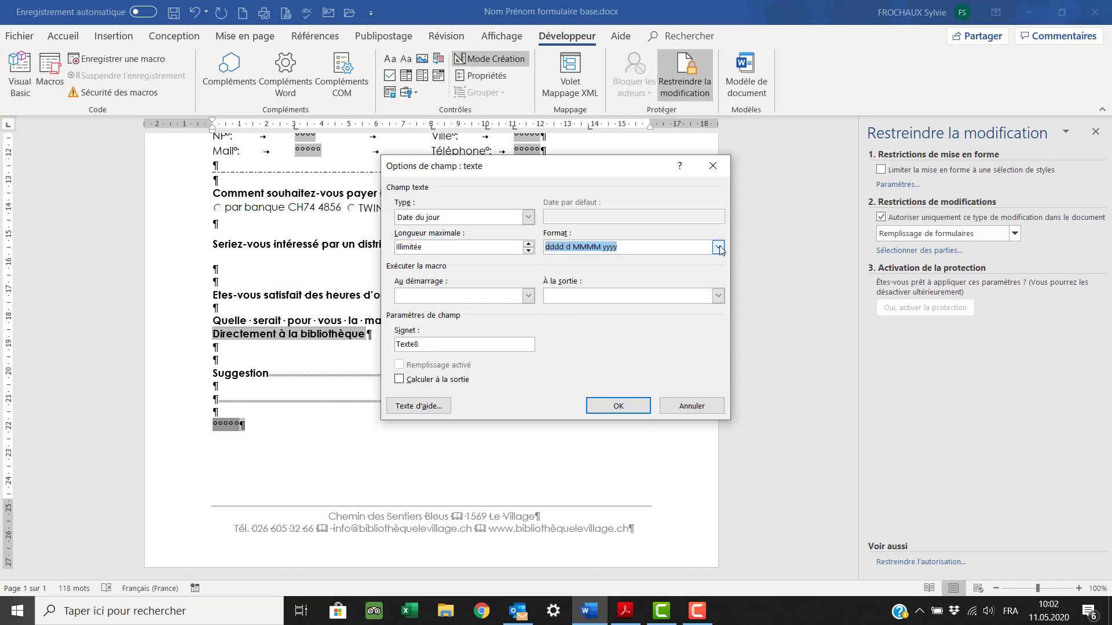
{"action": "left_click", "coordinate": [621, 408]}
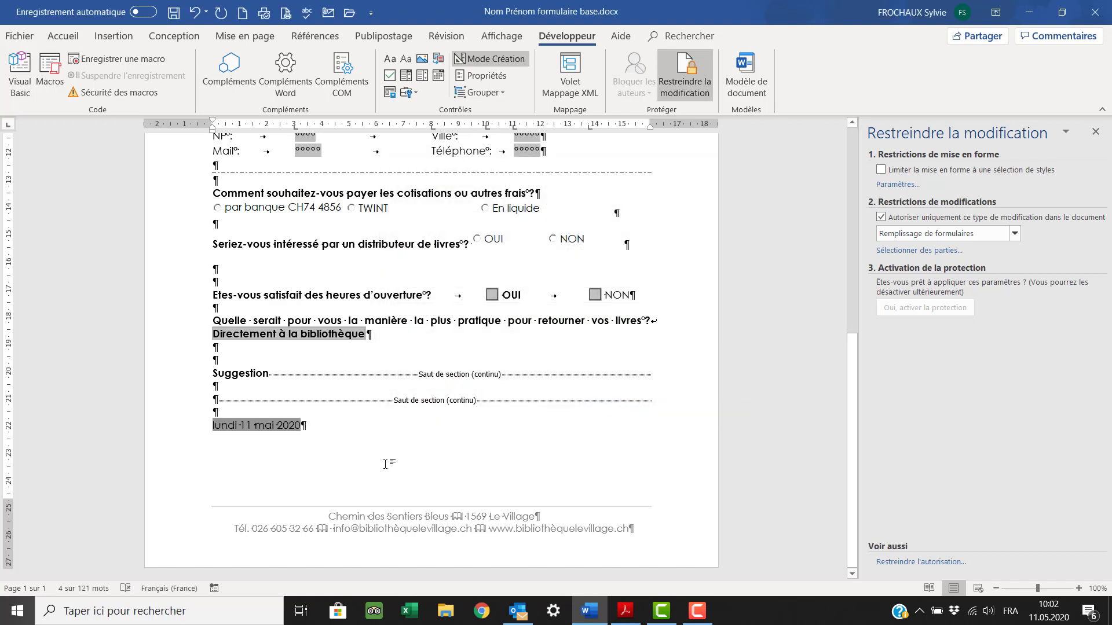
- Change the date field's format to dd/MM/yyyy
{"action": "double_click", "coordinate": [261, 425]}
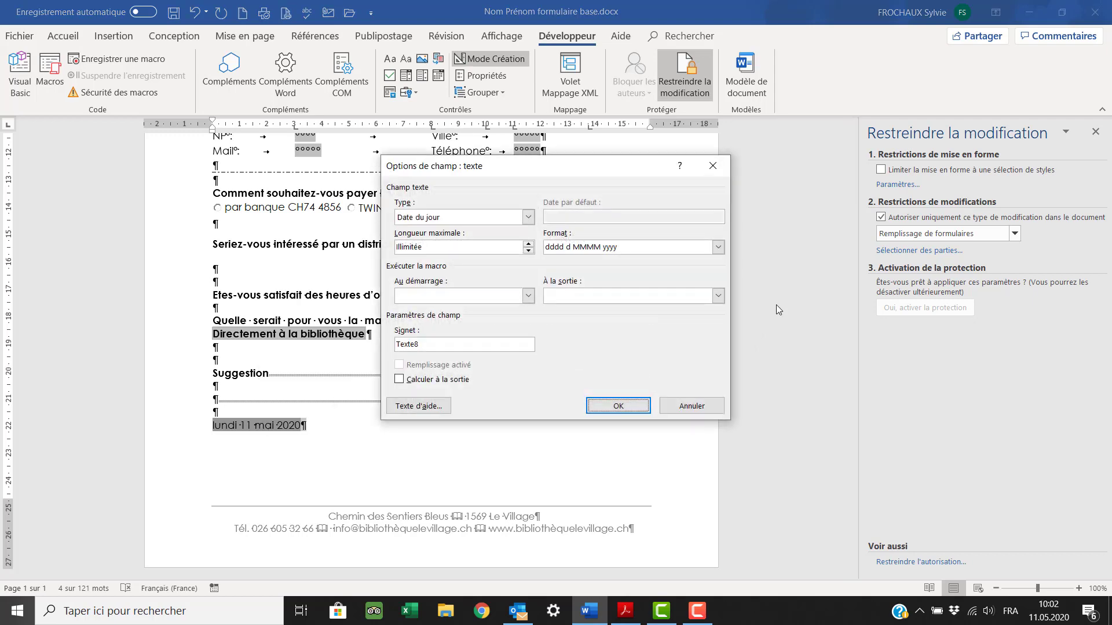
{"action": "left_click", "coordinate": [717, 249]}
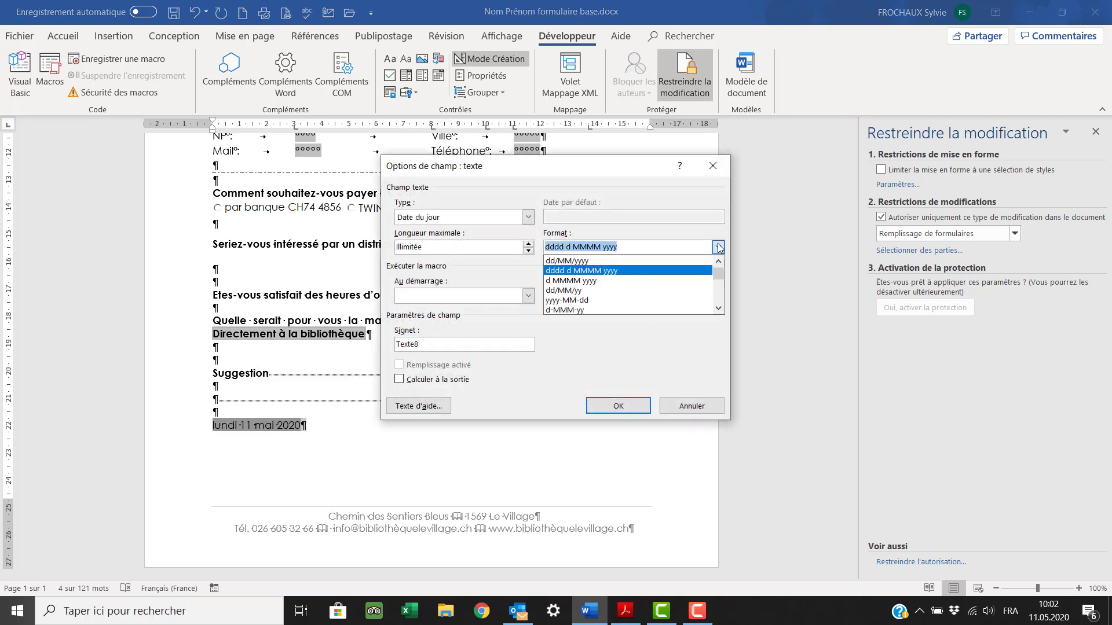
{"action": "left_click", "coordinate": [651, 261]}
{"action": "left_click", "coordinate": [623, 408]}
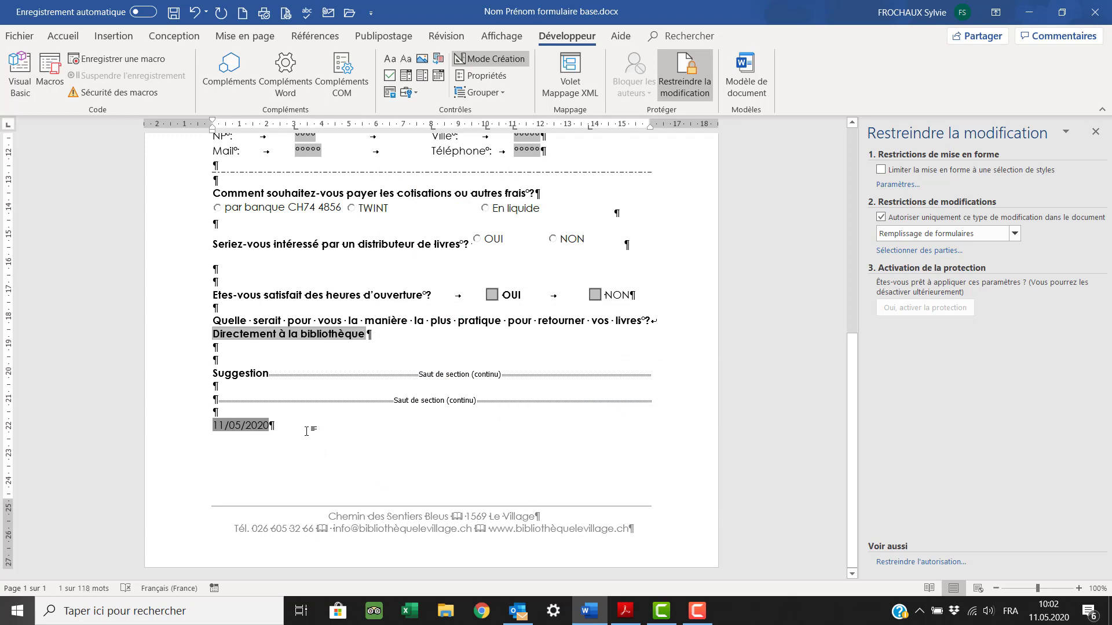
{"action": "scroll", "coordinate": [306, 432], "scroll_direction": "up", "scroll_amount": 1}
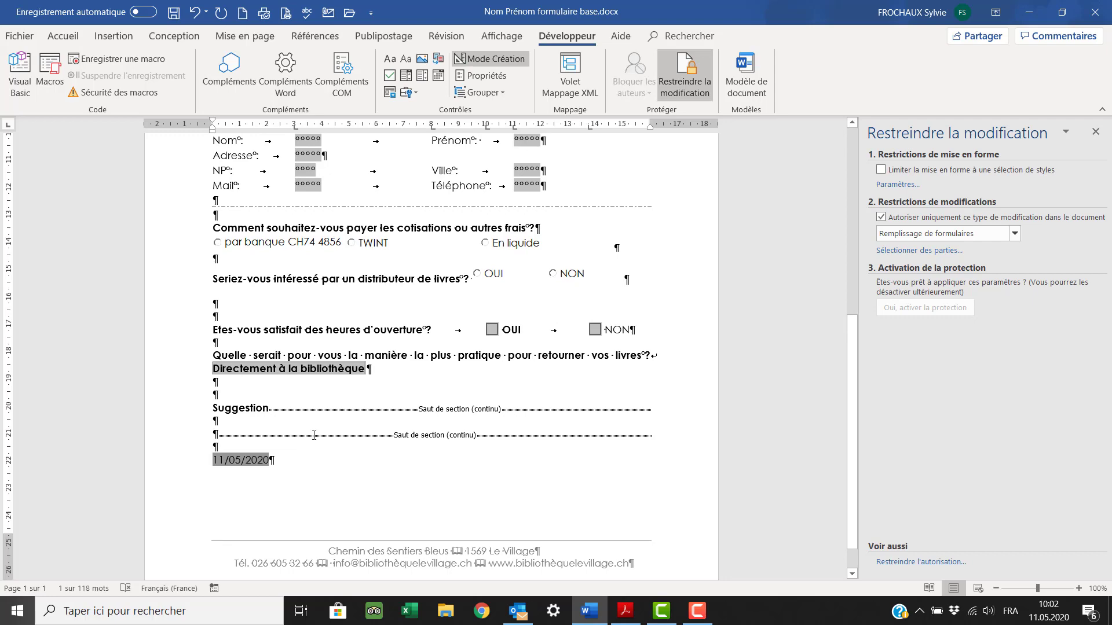
{"action": "left_click", "coordinate": [280, 464]}
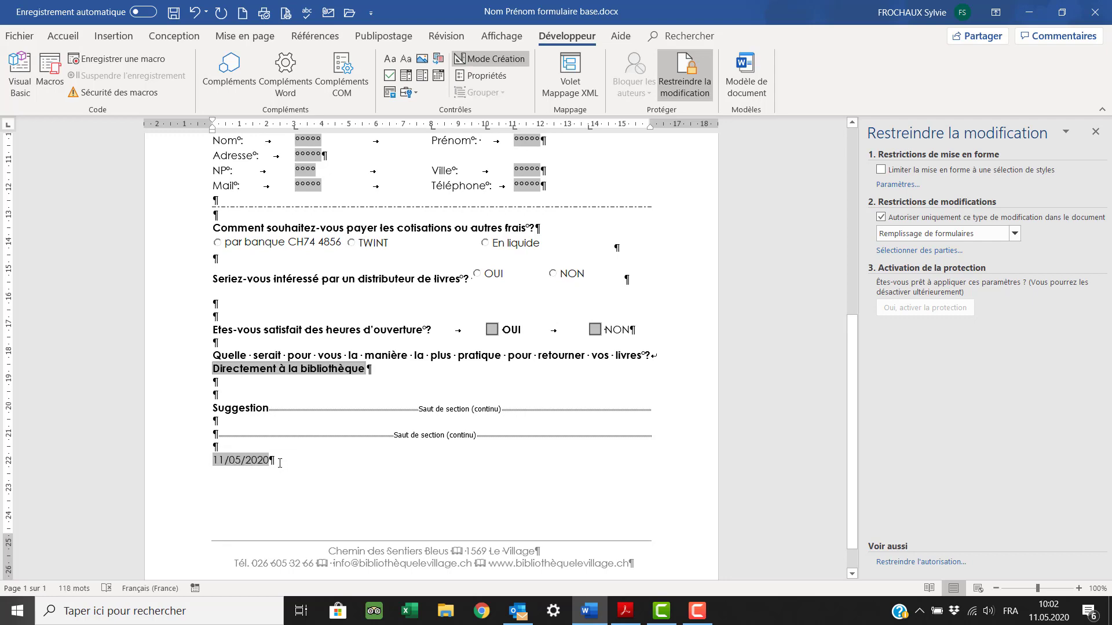
{"action": "scroll", "coordinate": [280, 463], "scroll_direction": "up", "scroll_amount": 9}
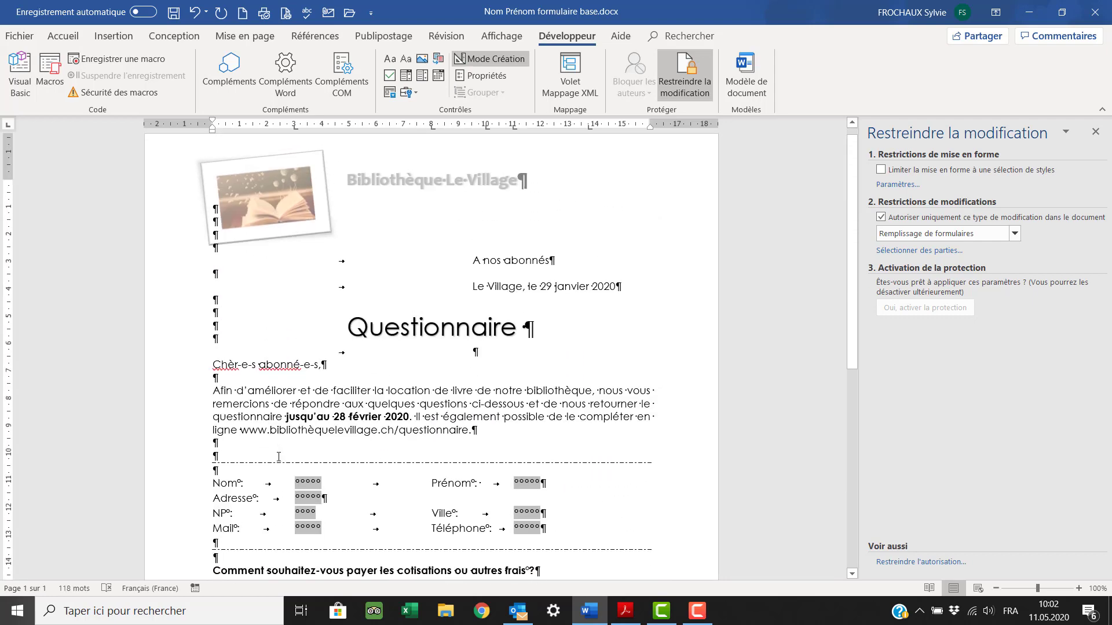
{"action": "scroll", "coordinate": [279, 457], "scroll_direction": "down", "scroll_amount": 6}
{"action": "scroll", "coordinate": [278, 458], "scroll_direction": "down", "scroll_amount": 5}
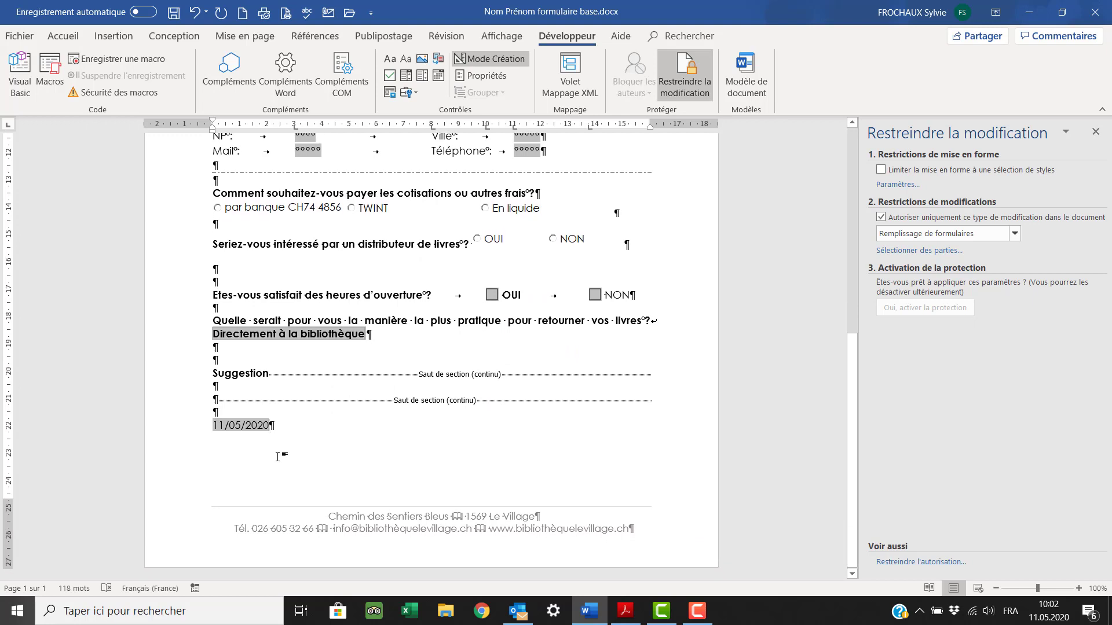
{"action": "left_click", "coordinate": [1015, 233]}
{"action": "left_click", "coordinate": [883, 222]}
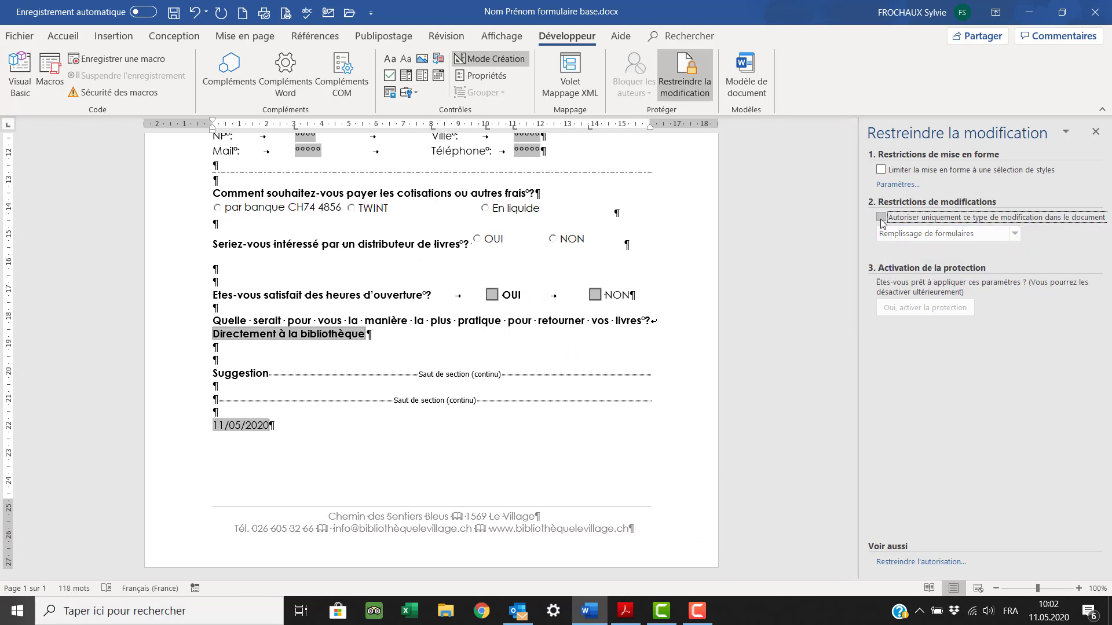
{"action": "left_click", "coordinate": [884, 221]}
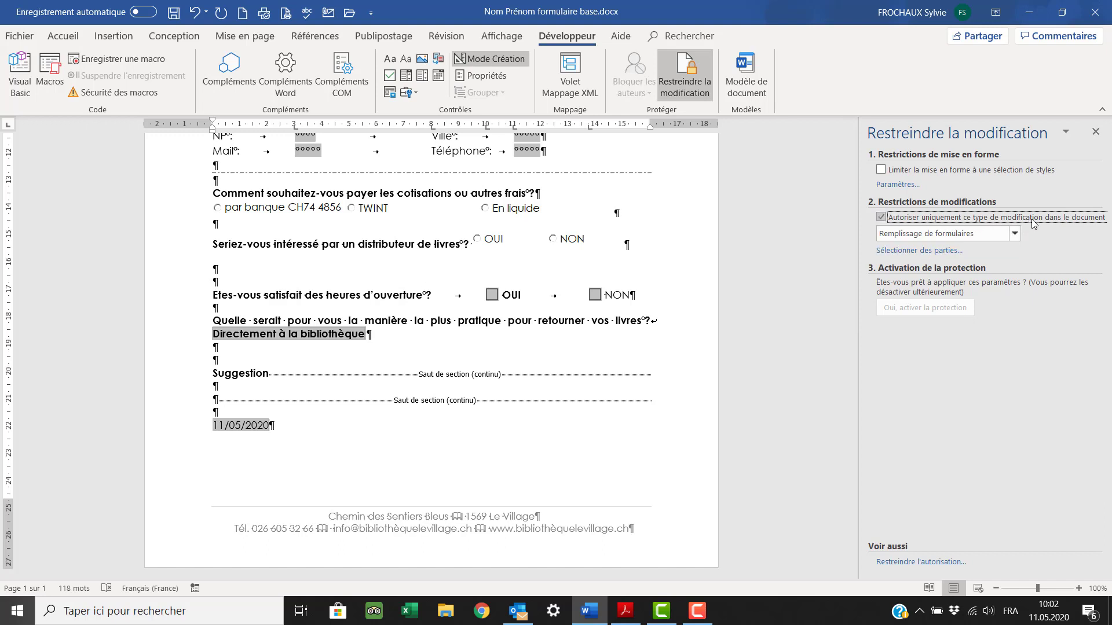
{"action": "left_click", "coordinate": [1014, 236]}
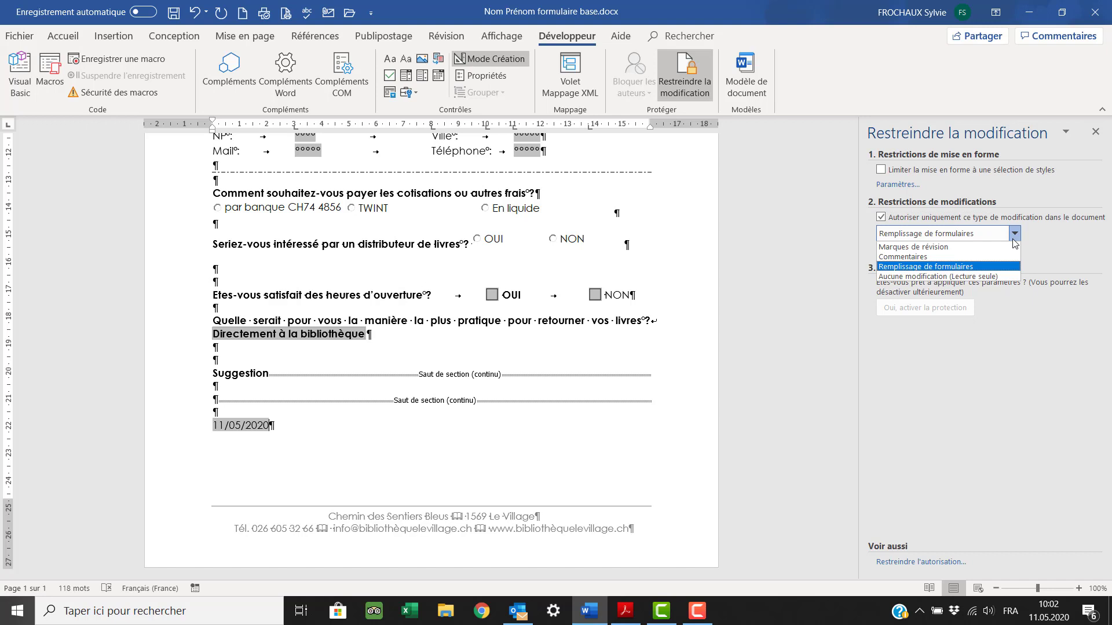
{"action": "left_click", "coordinate": [973, 268]}
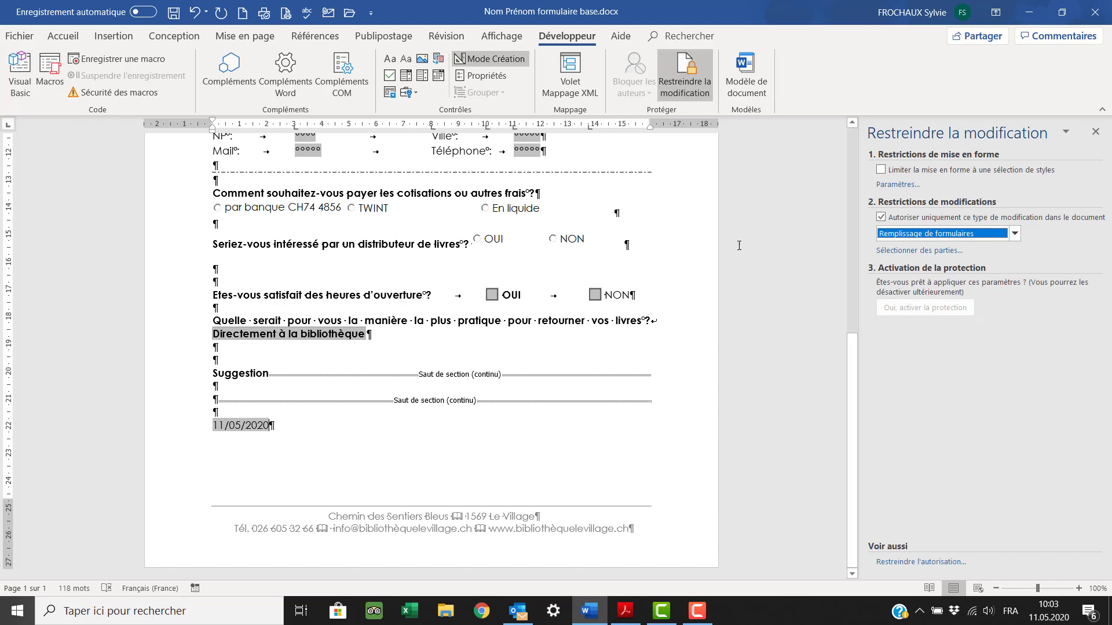
- Leave design mode and enforce form-filling protection with no password
{"action": "left_click", "coordinate": [486, 65]}
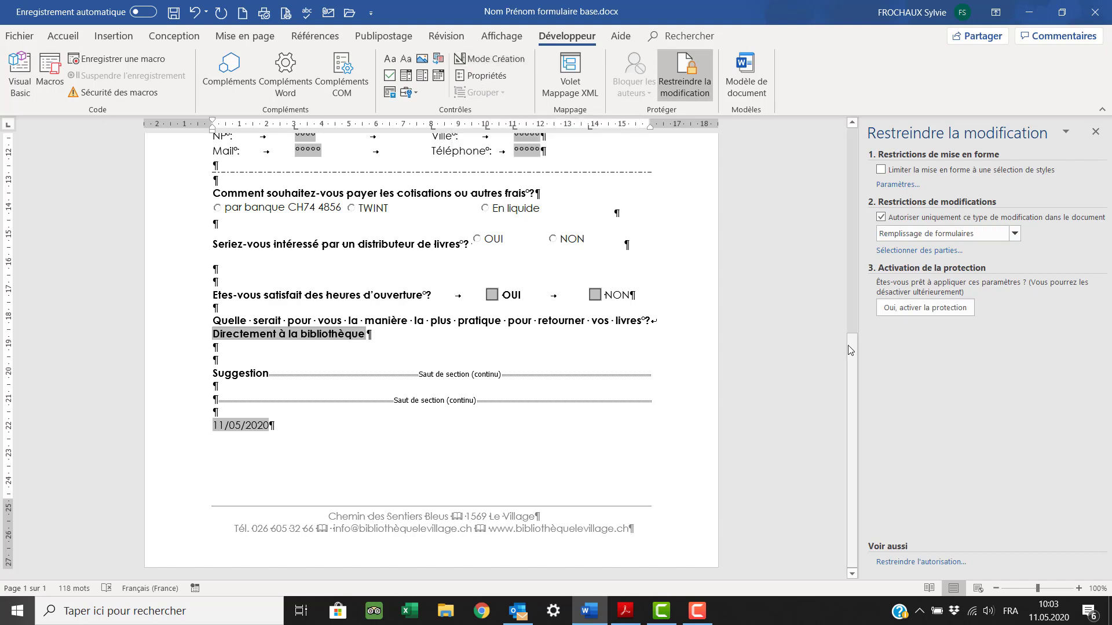
{"action": "left_click", "coordinate": [907, 318]}
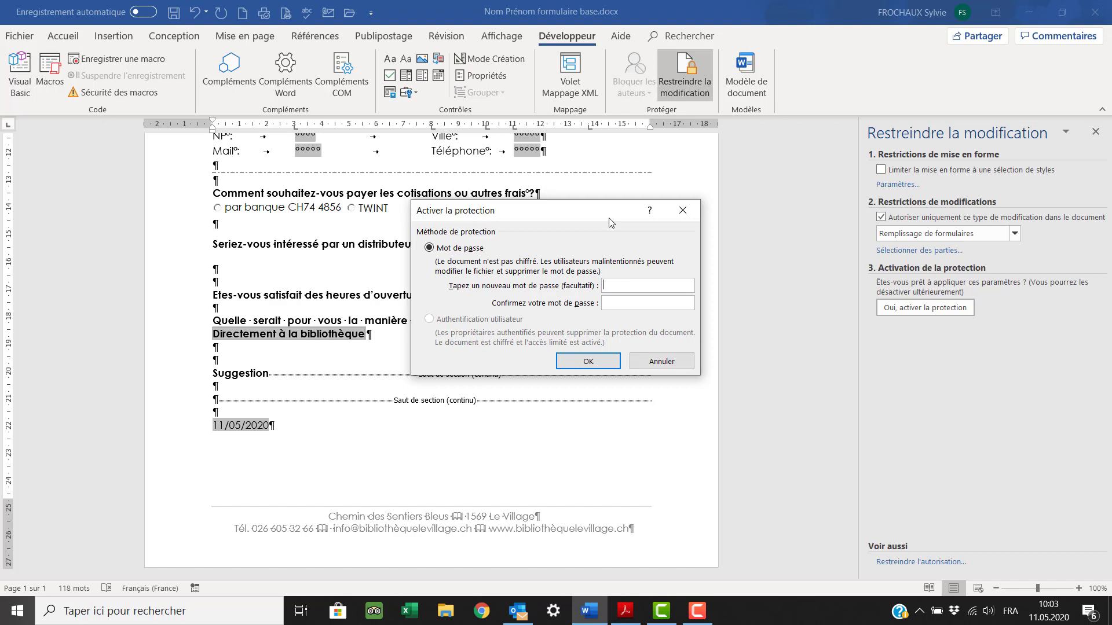
{"action": "left_click", "coordinate": [605, 362]}
{"action": "scroll", "coordinate": [613, 356], "scroll_direction": "up", "scroll_amount": 2}
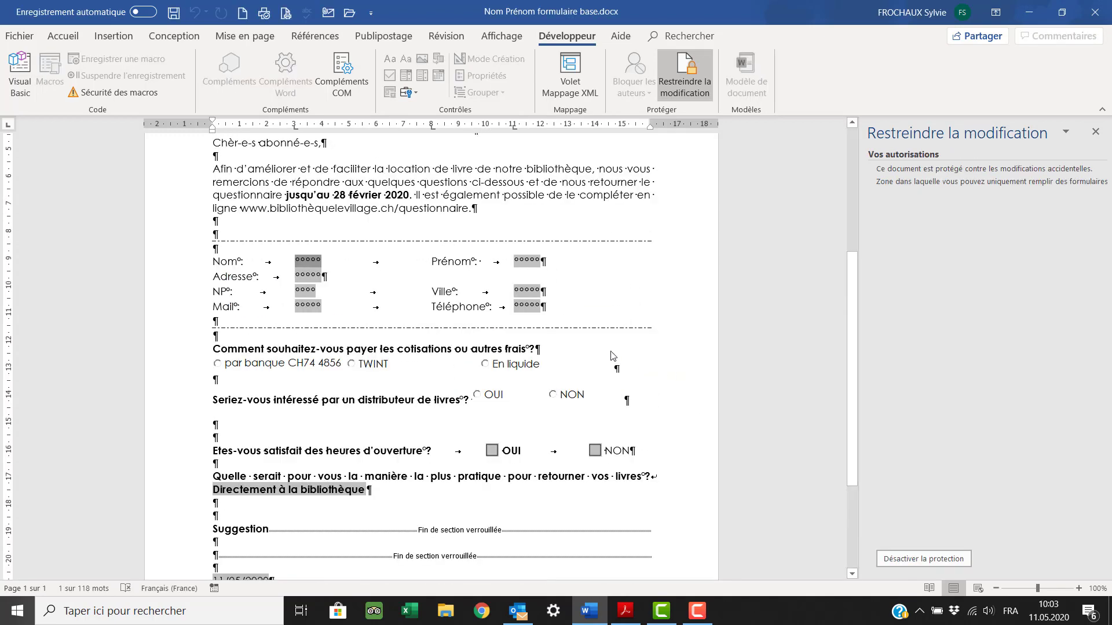
- Enter a test surname and first name in the Nom and Prénom fields
{"action": "scroll", "coordinate": [613, 356], "scroll_direction": "up", "scroll_amount": 1}
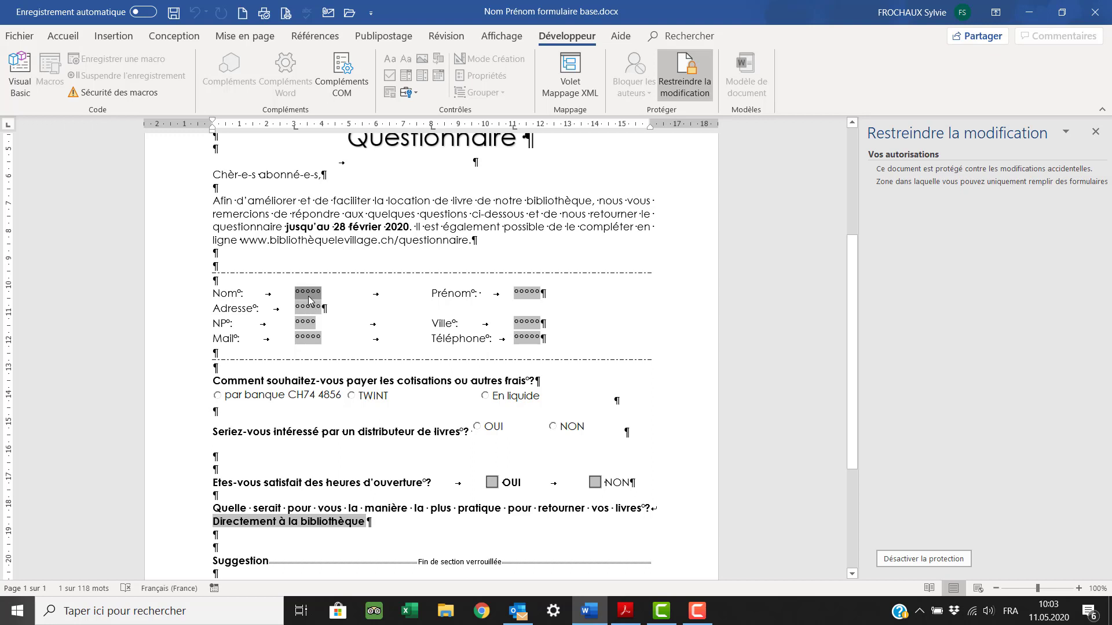
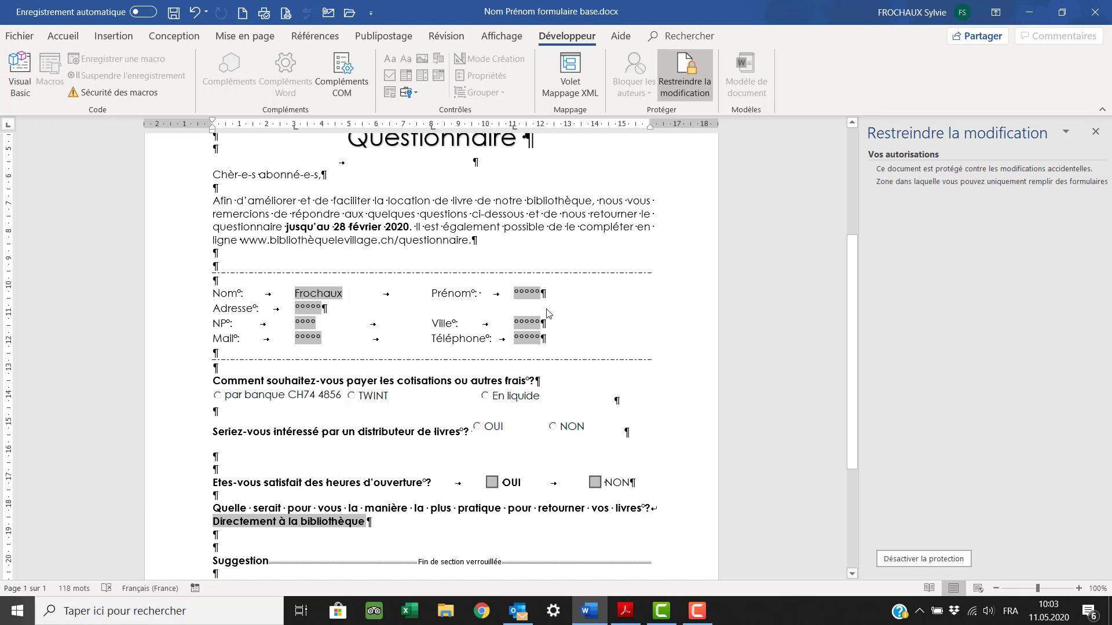
{"action": "left_click", "coordinate": [533, 296]}
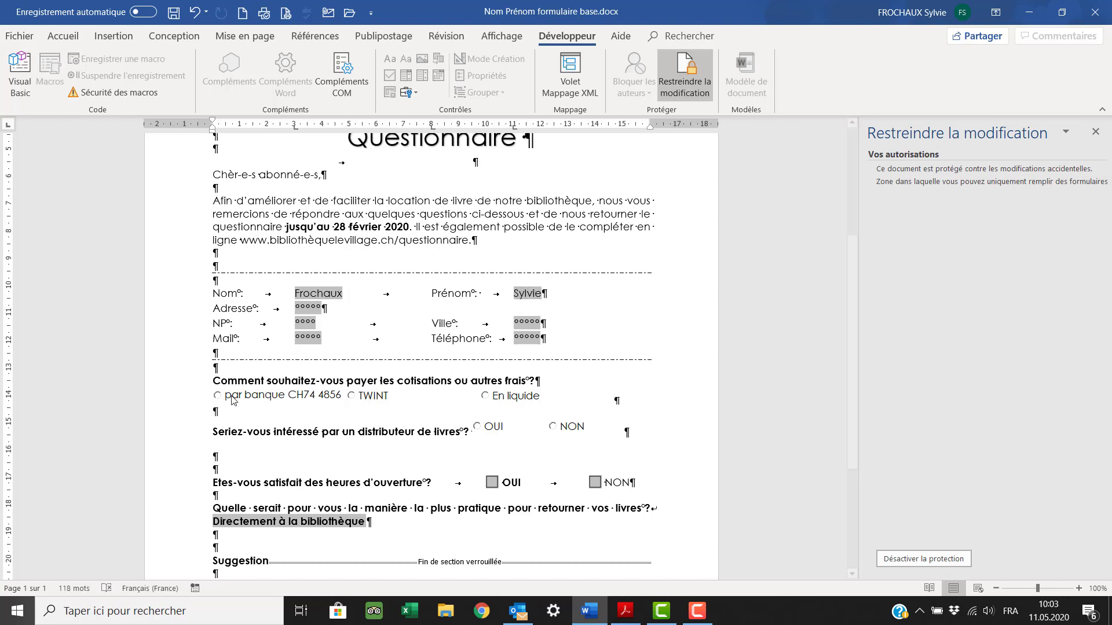
- Choose TWINT as payment and answer OUI to the distributor question
{"action": "left_click", "coordinate": [223, 398]}
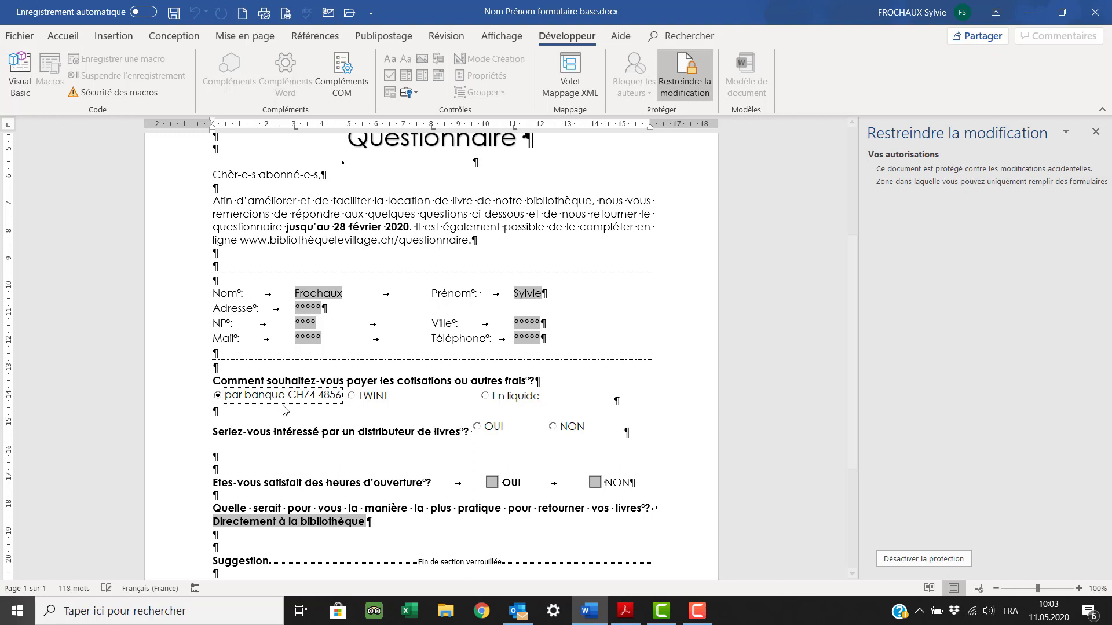
{"action": "left_click", "coordinate": [354, 400]}
{"action": "scroll", "coordinate": [354, 401], "scroll_direction": "down", "scroll_amount": 1}
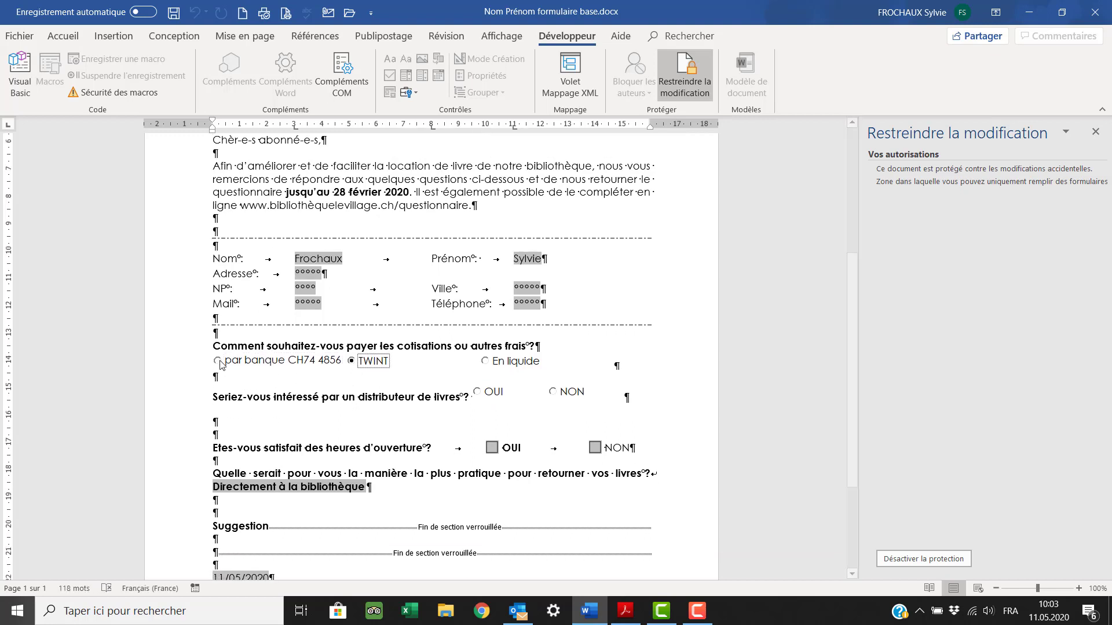
{"action": "left_click", "coordinate": [229, 362]}
{"action": "left_click", "coordinate": [352, 365]}
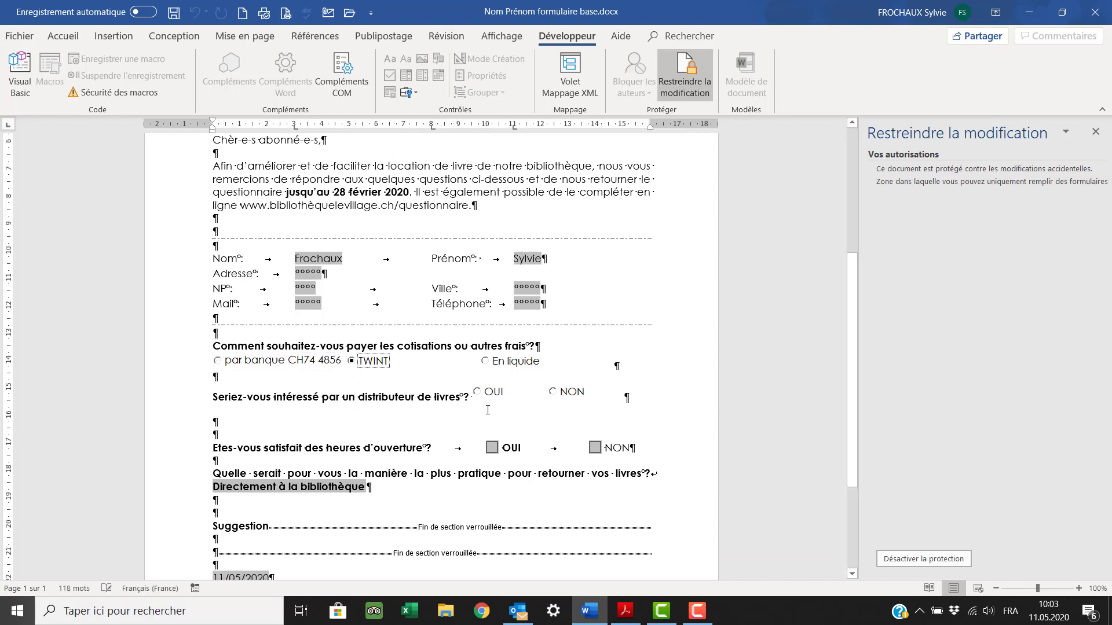
{"action": "left_click", "coordinate": [479, 394]}
{"action": "left_click", "coordinate": [564, 397]}
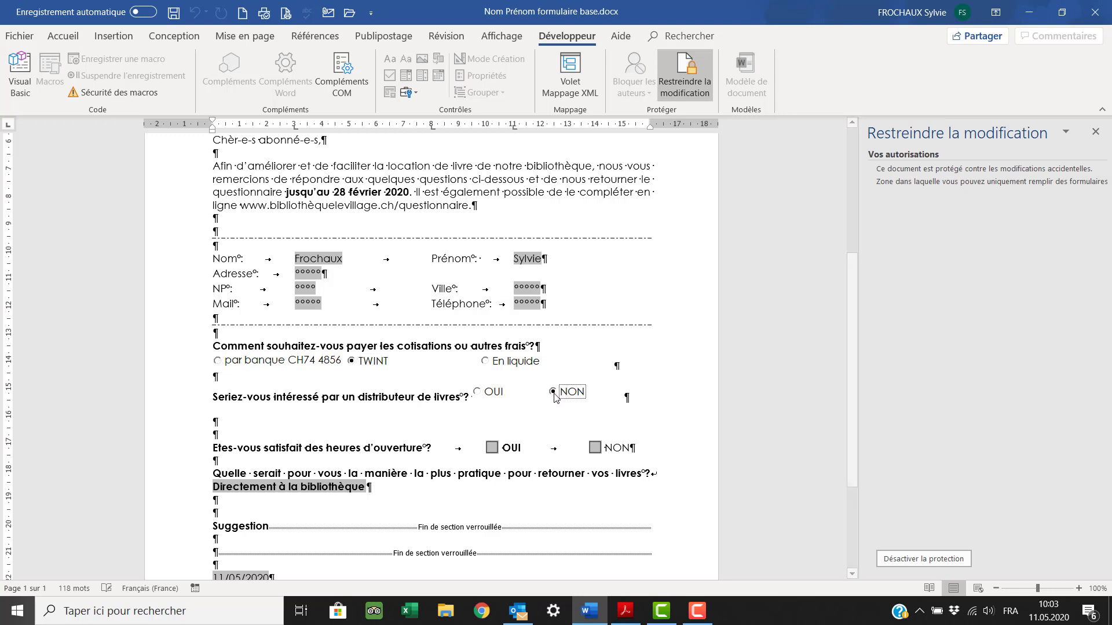
{"action": "left_click", "coordinate": [481, 396]}
- Tick NON for opening hours and pick Déposer dans une boîte extérieure as return method
{"action": "scroll", "coordinate": [508, 405], "scroll_direction": "down", "scroll_amount": 1}
{"action": "scroll", "coordinate": [508, 411], "scroll_direction": "down", "scroll_amount": 2}
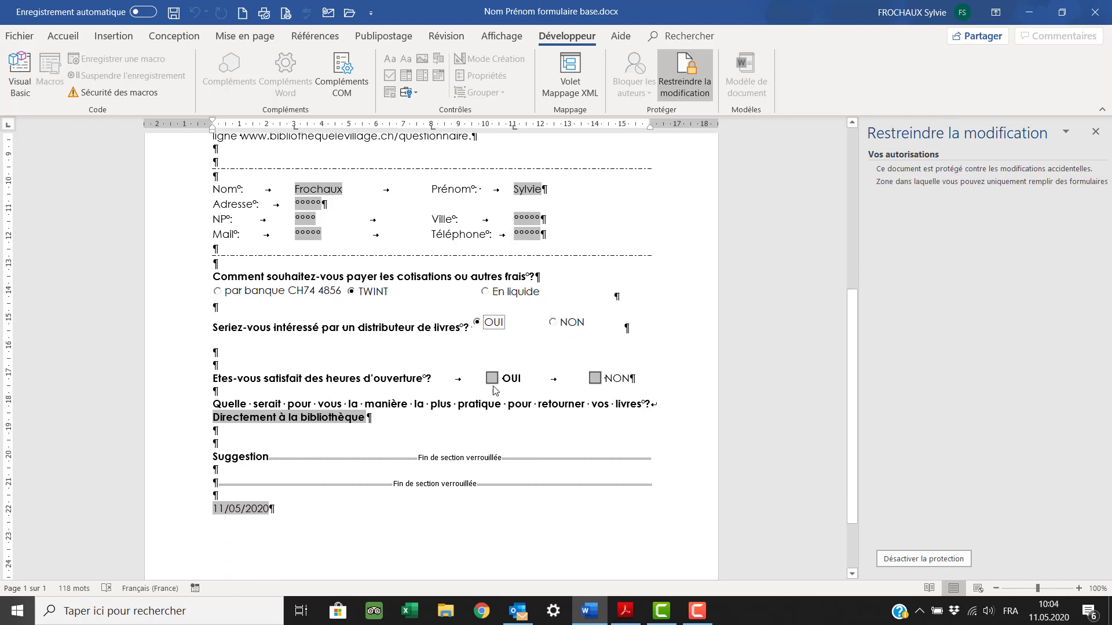
{"action": "left_click", "coordinate": [492, 380]}
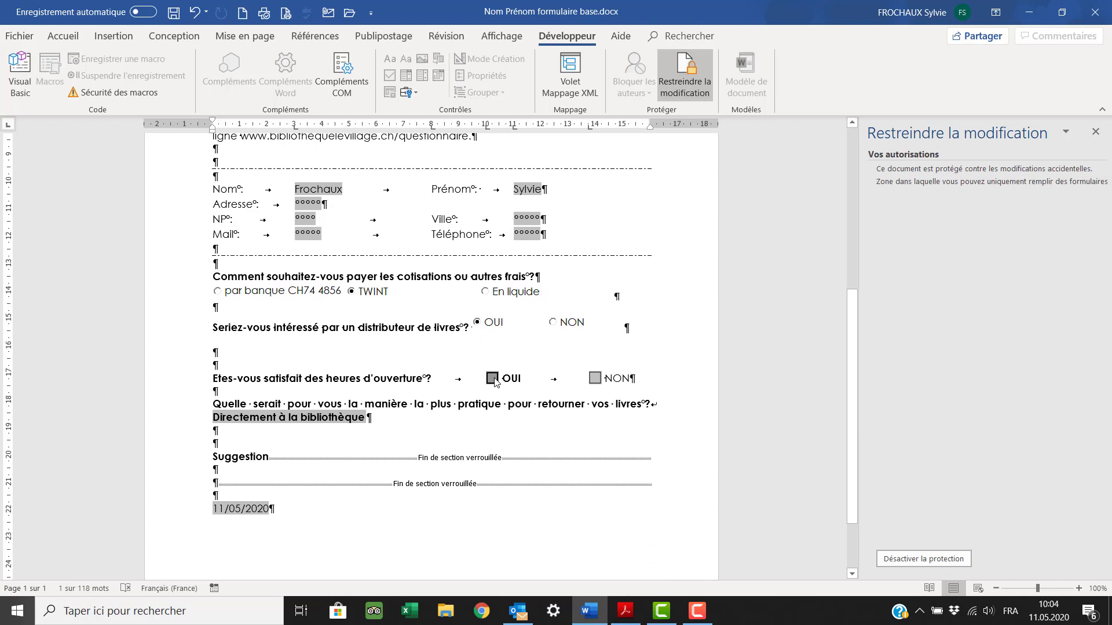
{"action": "left_click", "coordinate": [597, 379]}
{"action": "scroll", "coordinate": [520, 404], "scroll_direction": "down", "scroll_amount": 3}
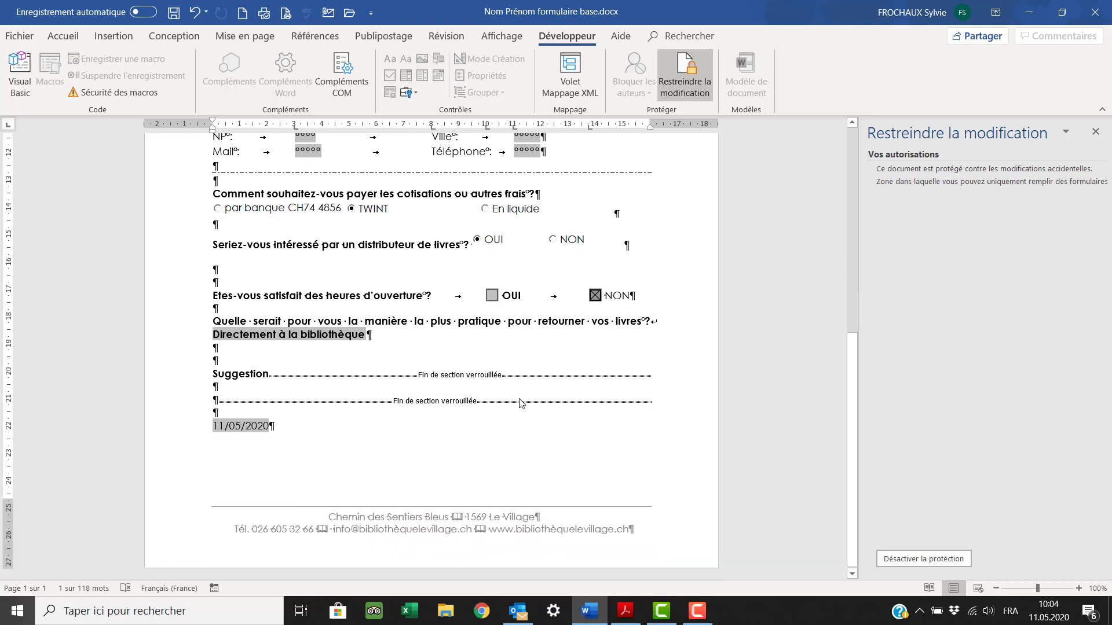
{"action": "left_click", "coordinate": [261, 341]}
{"action": "left_click", "coordinate": [265, 365]}
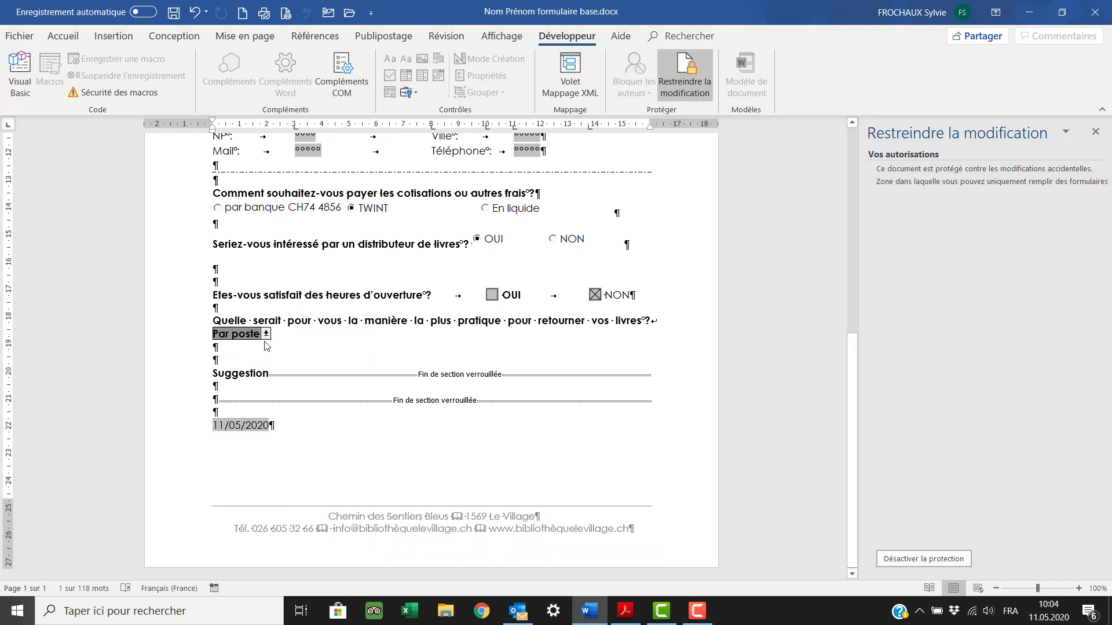
{"action": "left_click", "coordinate": [264, 341]}
{"action": "left_click", "coordinate": [233, 379]}
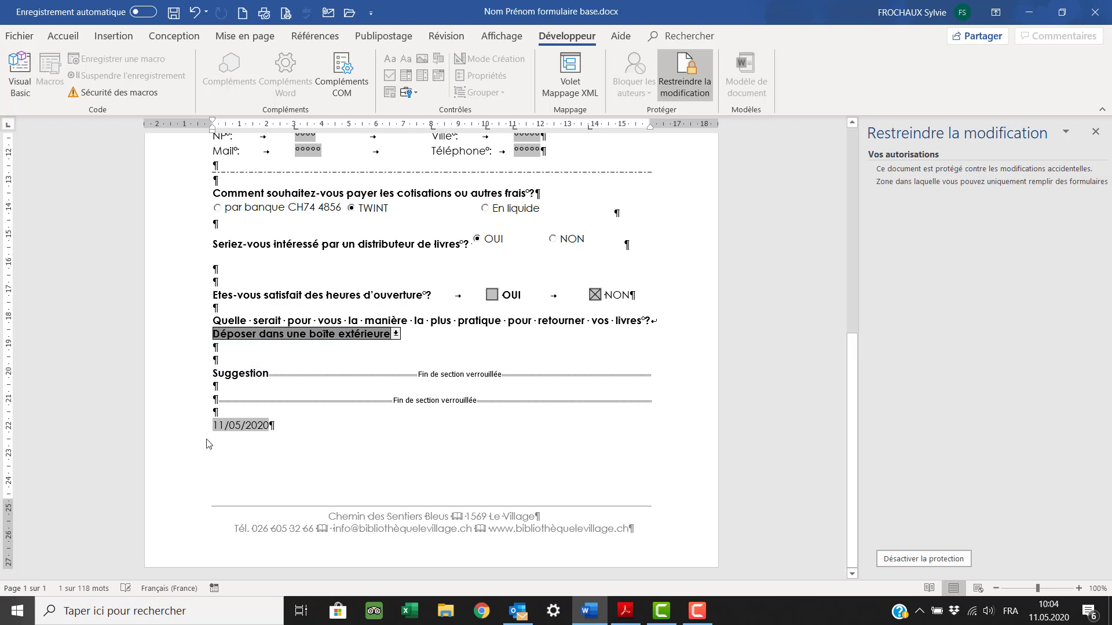
{"action": "left_click", "coordinate": [217, 386]}
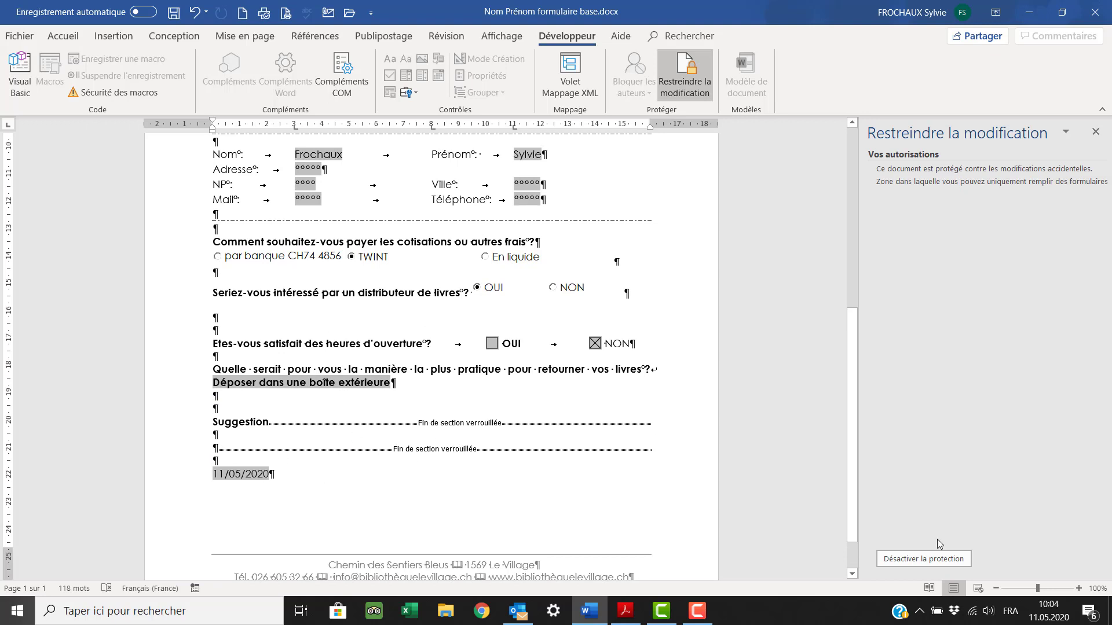
- Unprotect the form, exclude Section 2 from locking, and re-enforce protection without a password
{"action": "left_click", "coordinate": [933, 556]}
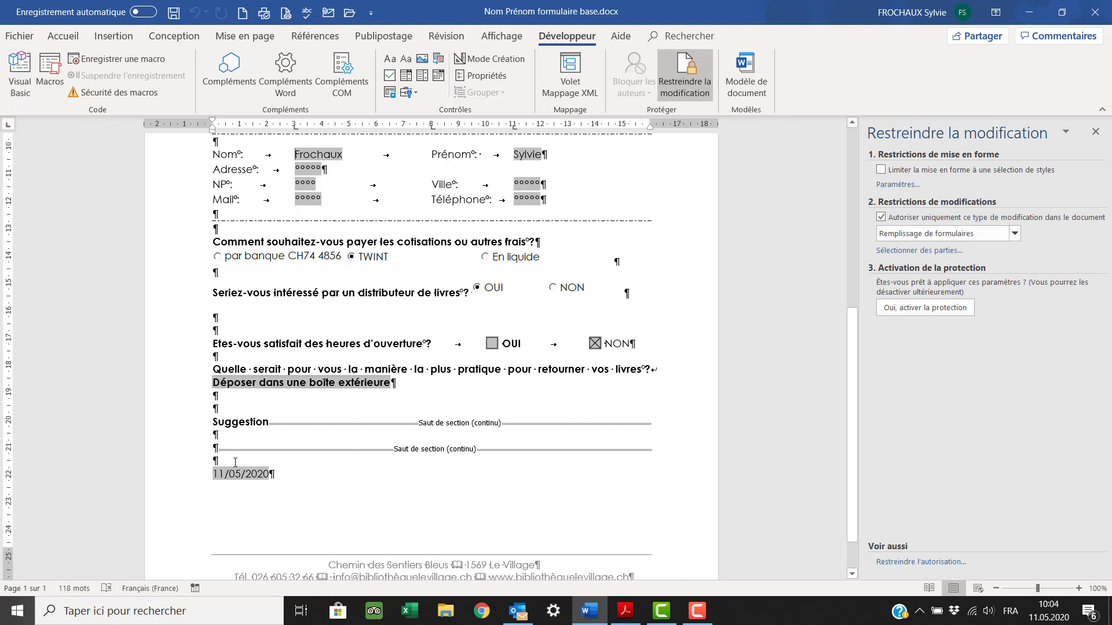
{"action": "left_click", "coordinate": [933, 257]}
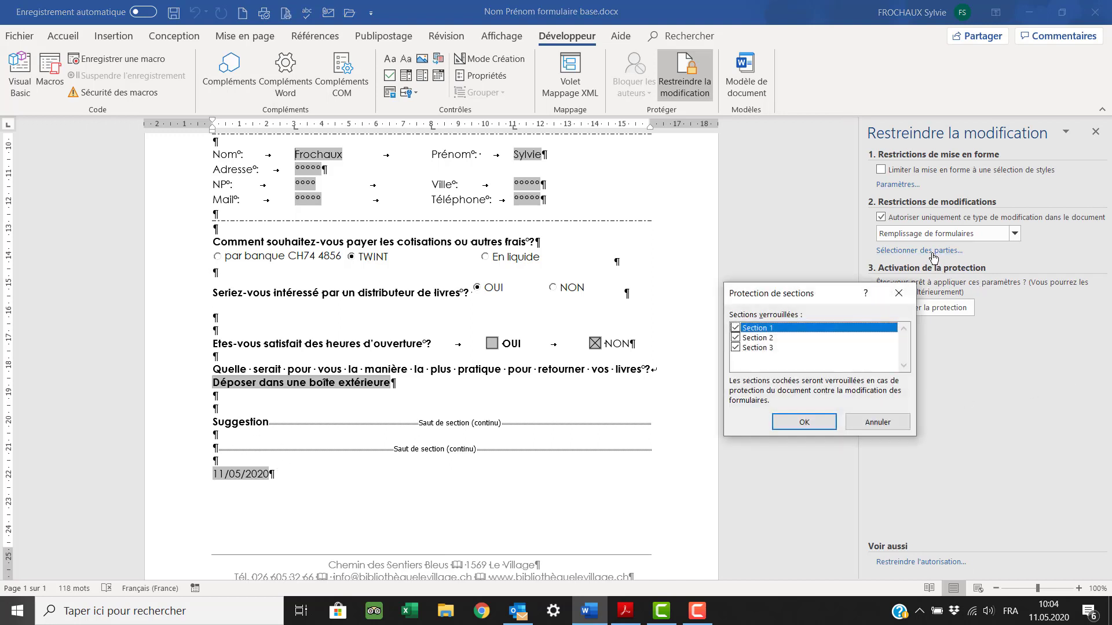
{"action": "left_click", "coordinate": [736, 338]}
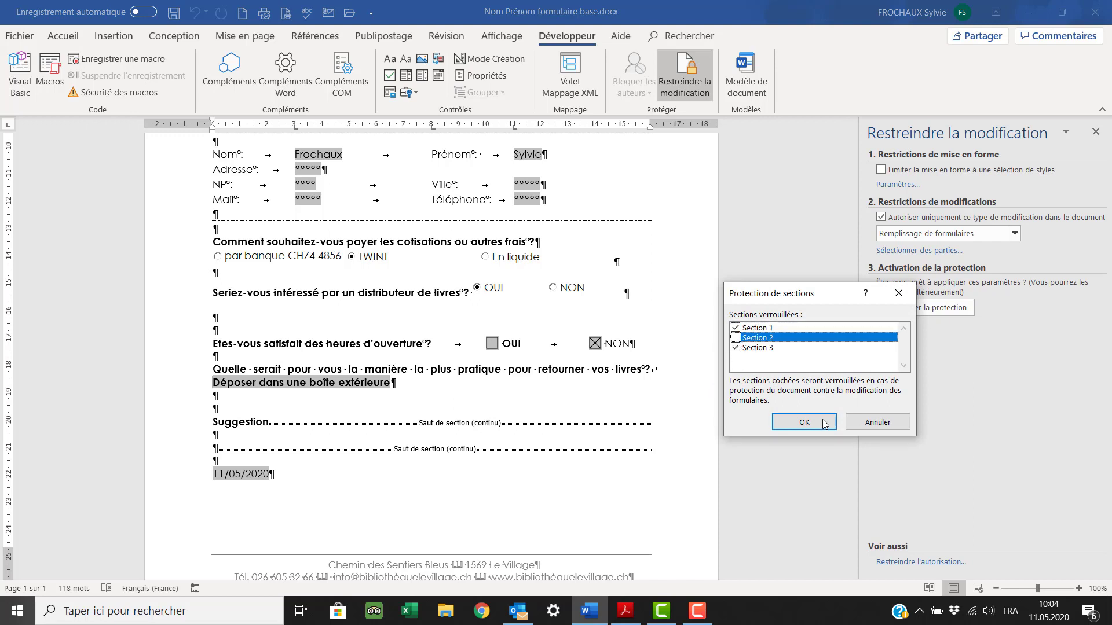
{"action": "left_click", "coordinate": [815, 423]}
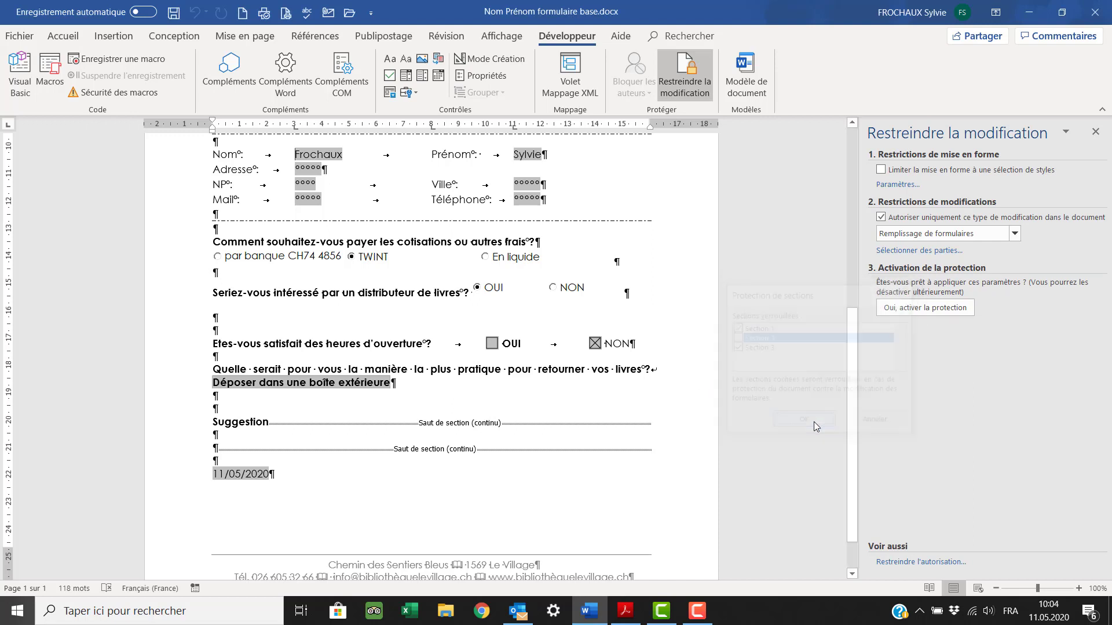
{"action": "left_click", "coordinate": [933, 315]}
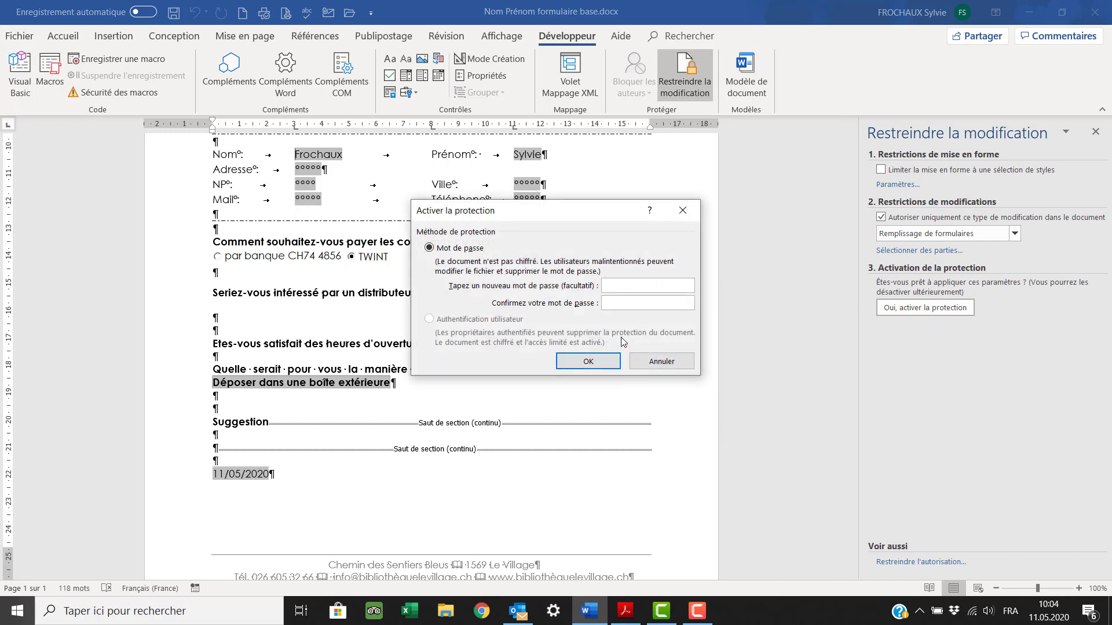
{"action": "left_click", "coordinate": [587, 359]}
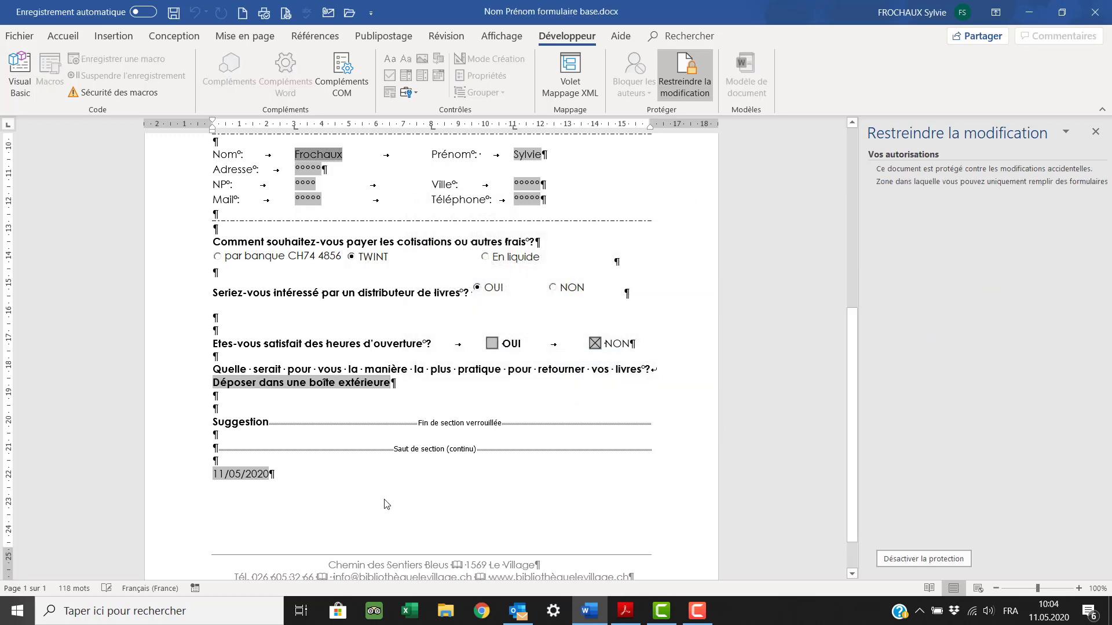
- Type two lines of test text under Suggestion, then click back into the locked form
{"action": "left_click", "coordinate": [210, 440]}
{"action": "type", "text": "fdsfjkdsjfkd"}
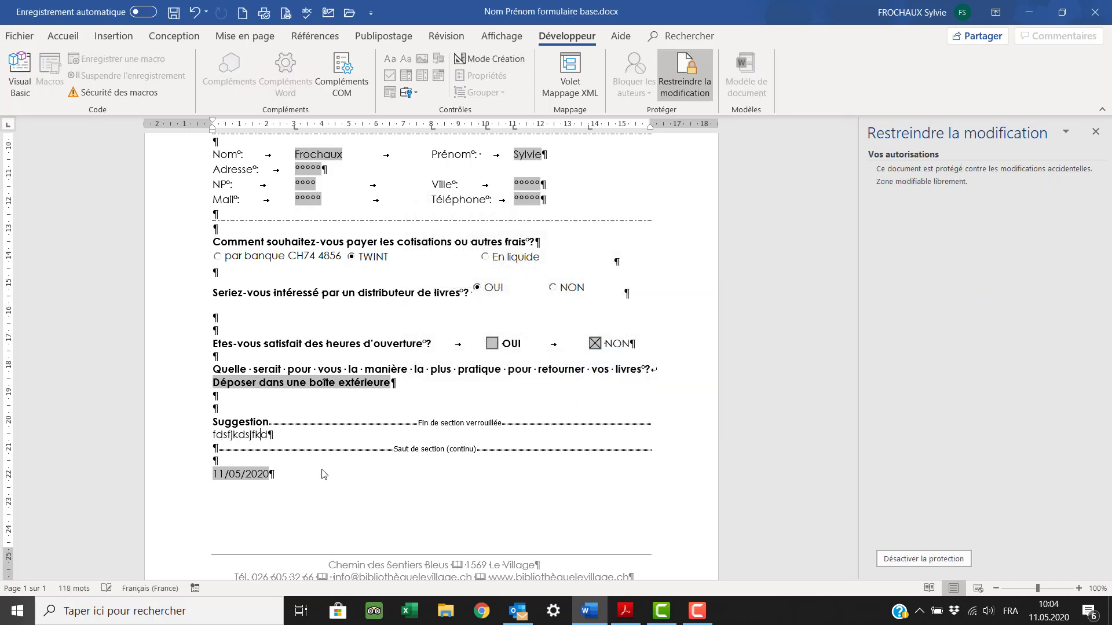
{"action": "type", "text": "sjf"}
{"action": "key", "text": "Return"}
{"action": "type", "text": "dfsjkdsfjkdjfé"}
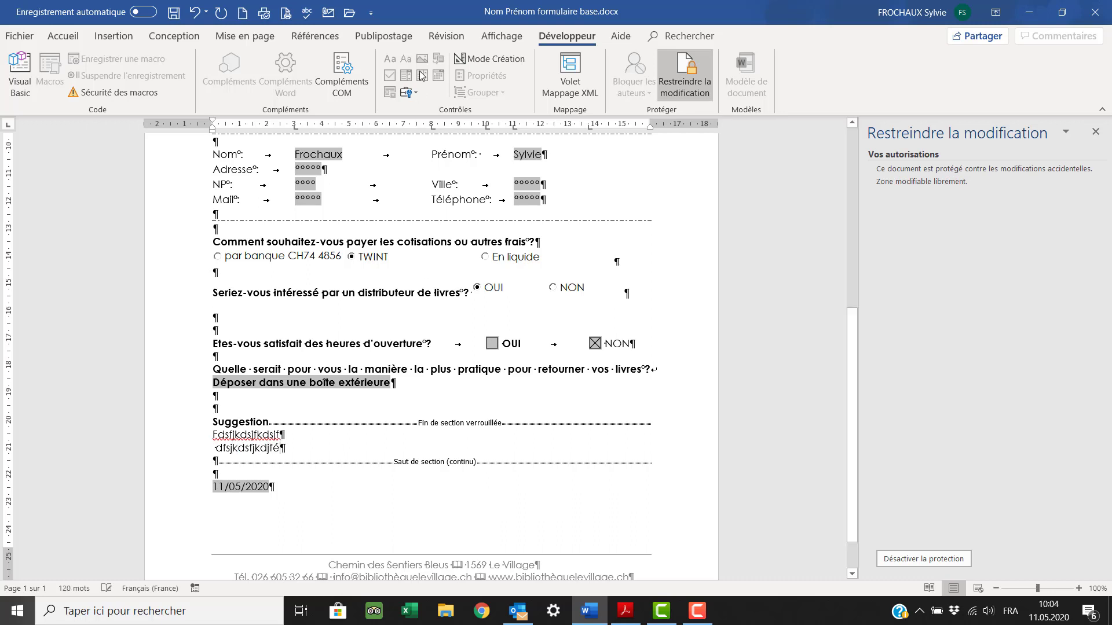
{"action": "left_click", "coordinate": [221, 323]}
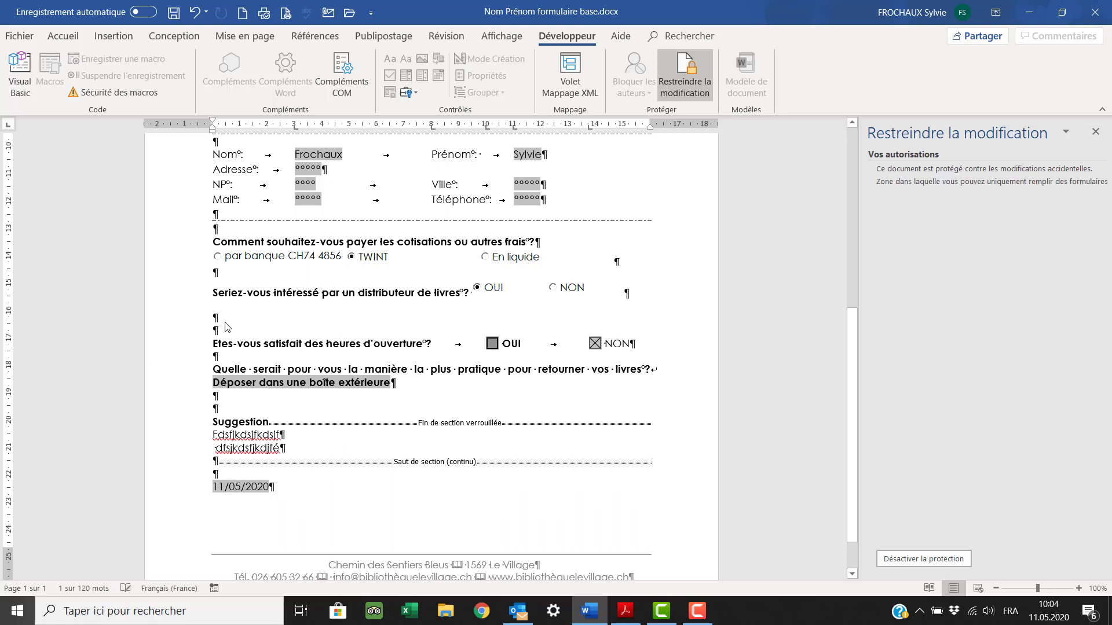